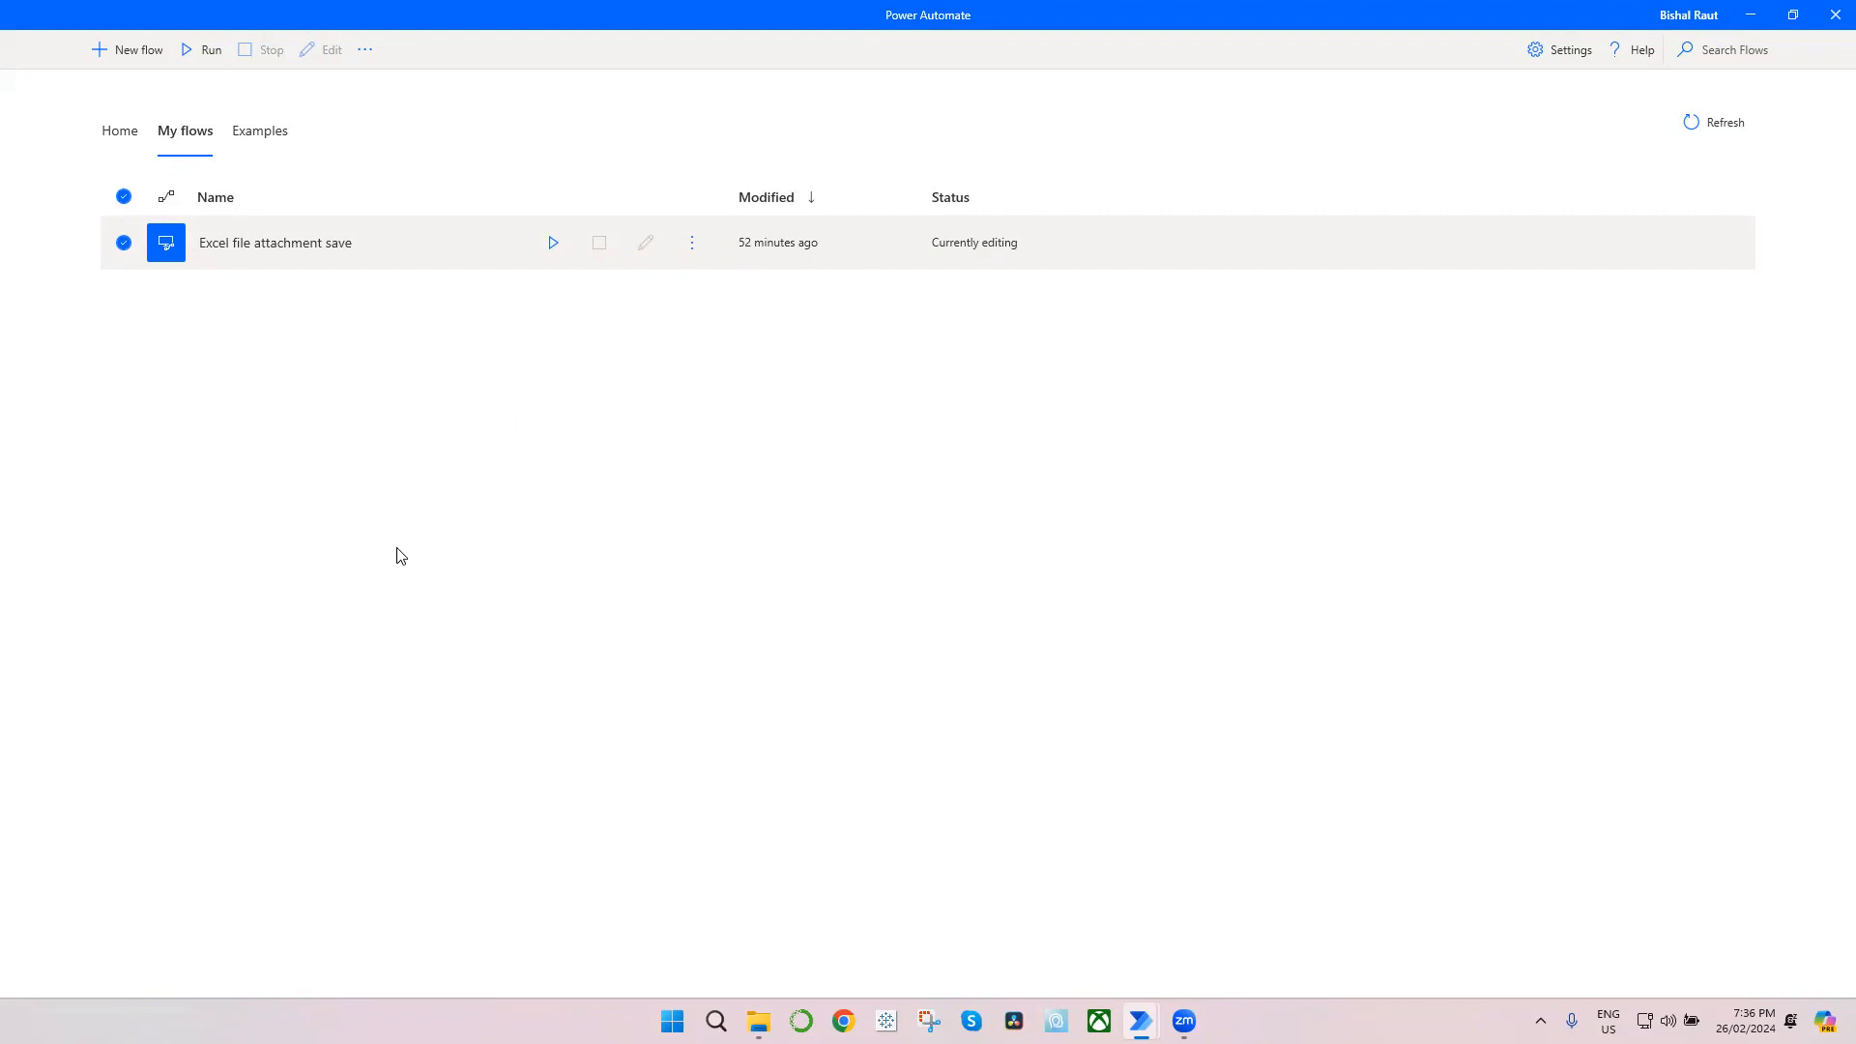
Step: Create a new desktop flow named Excel Attachment Daily Save
click(136, 61)
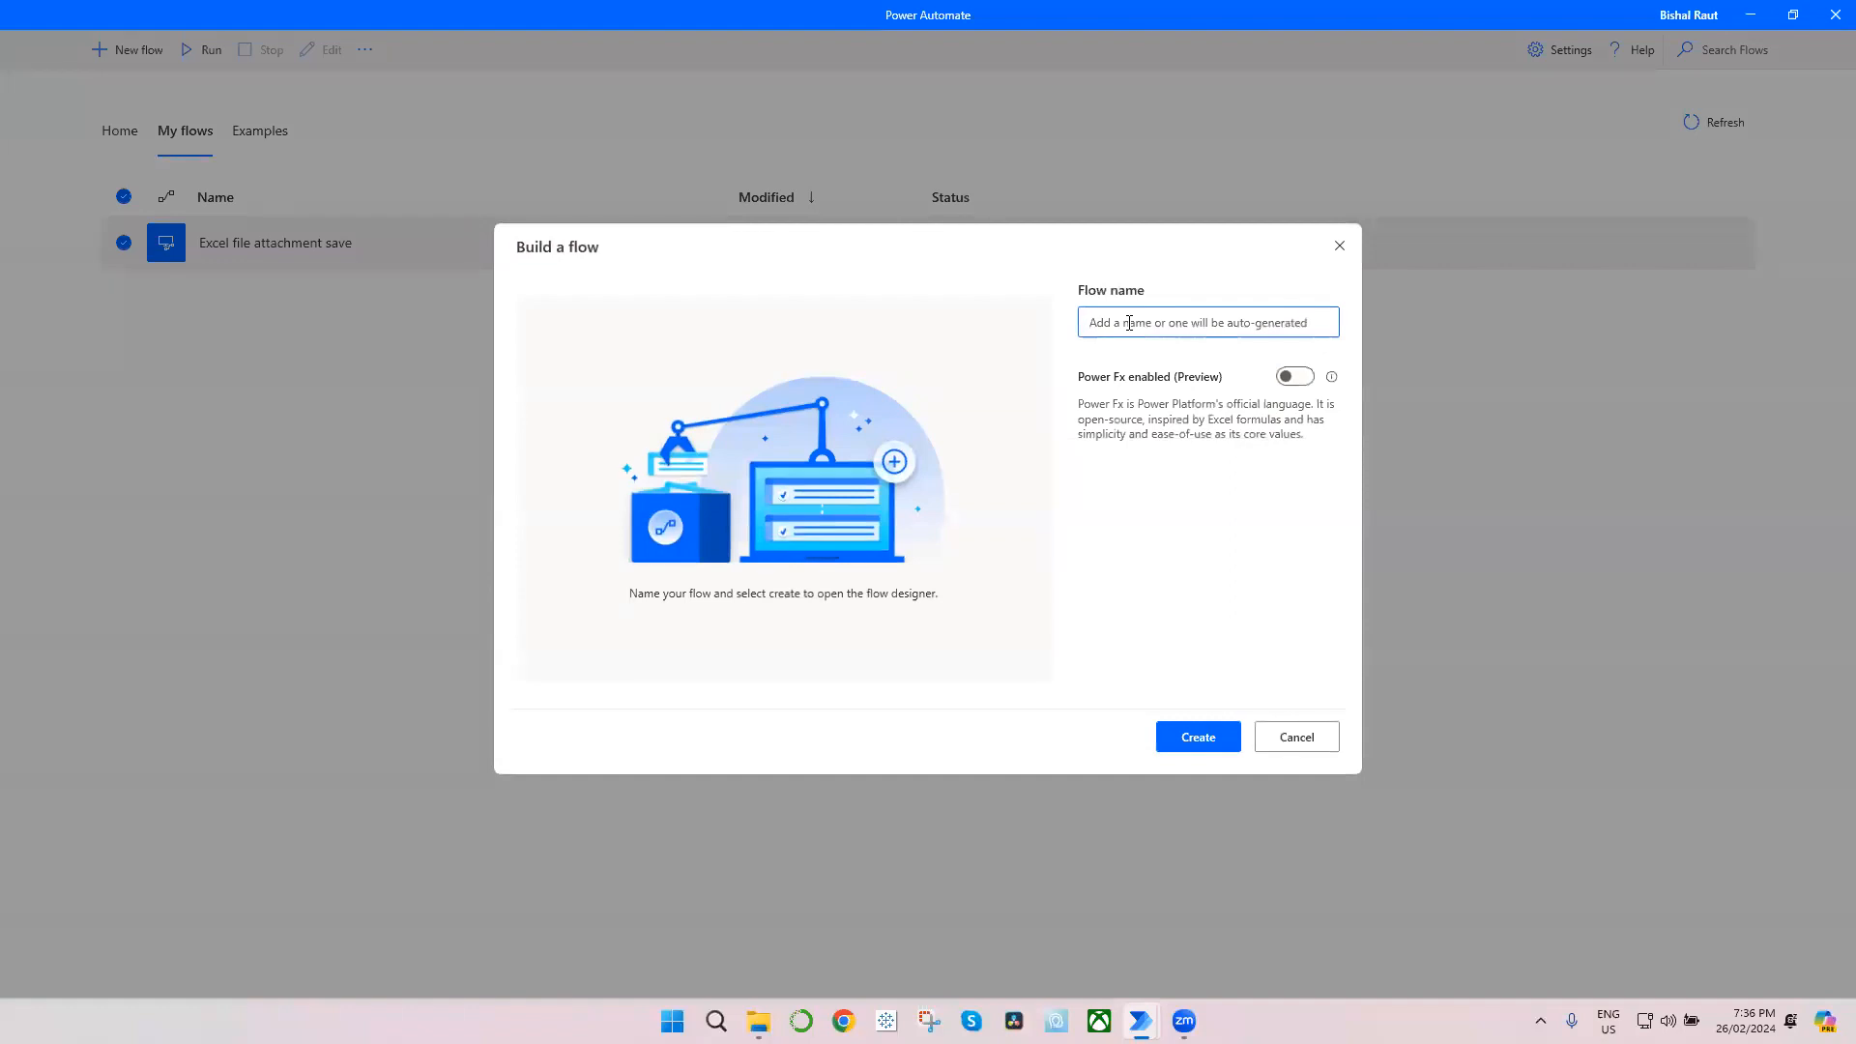
text(E)
text(xcel Attachment Daily Save)
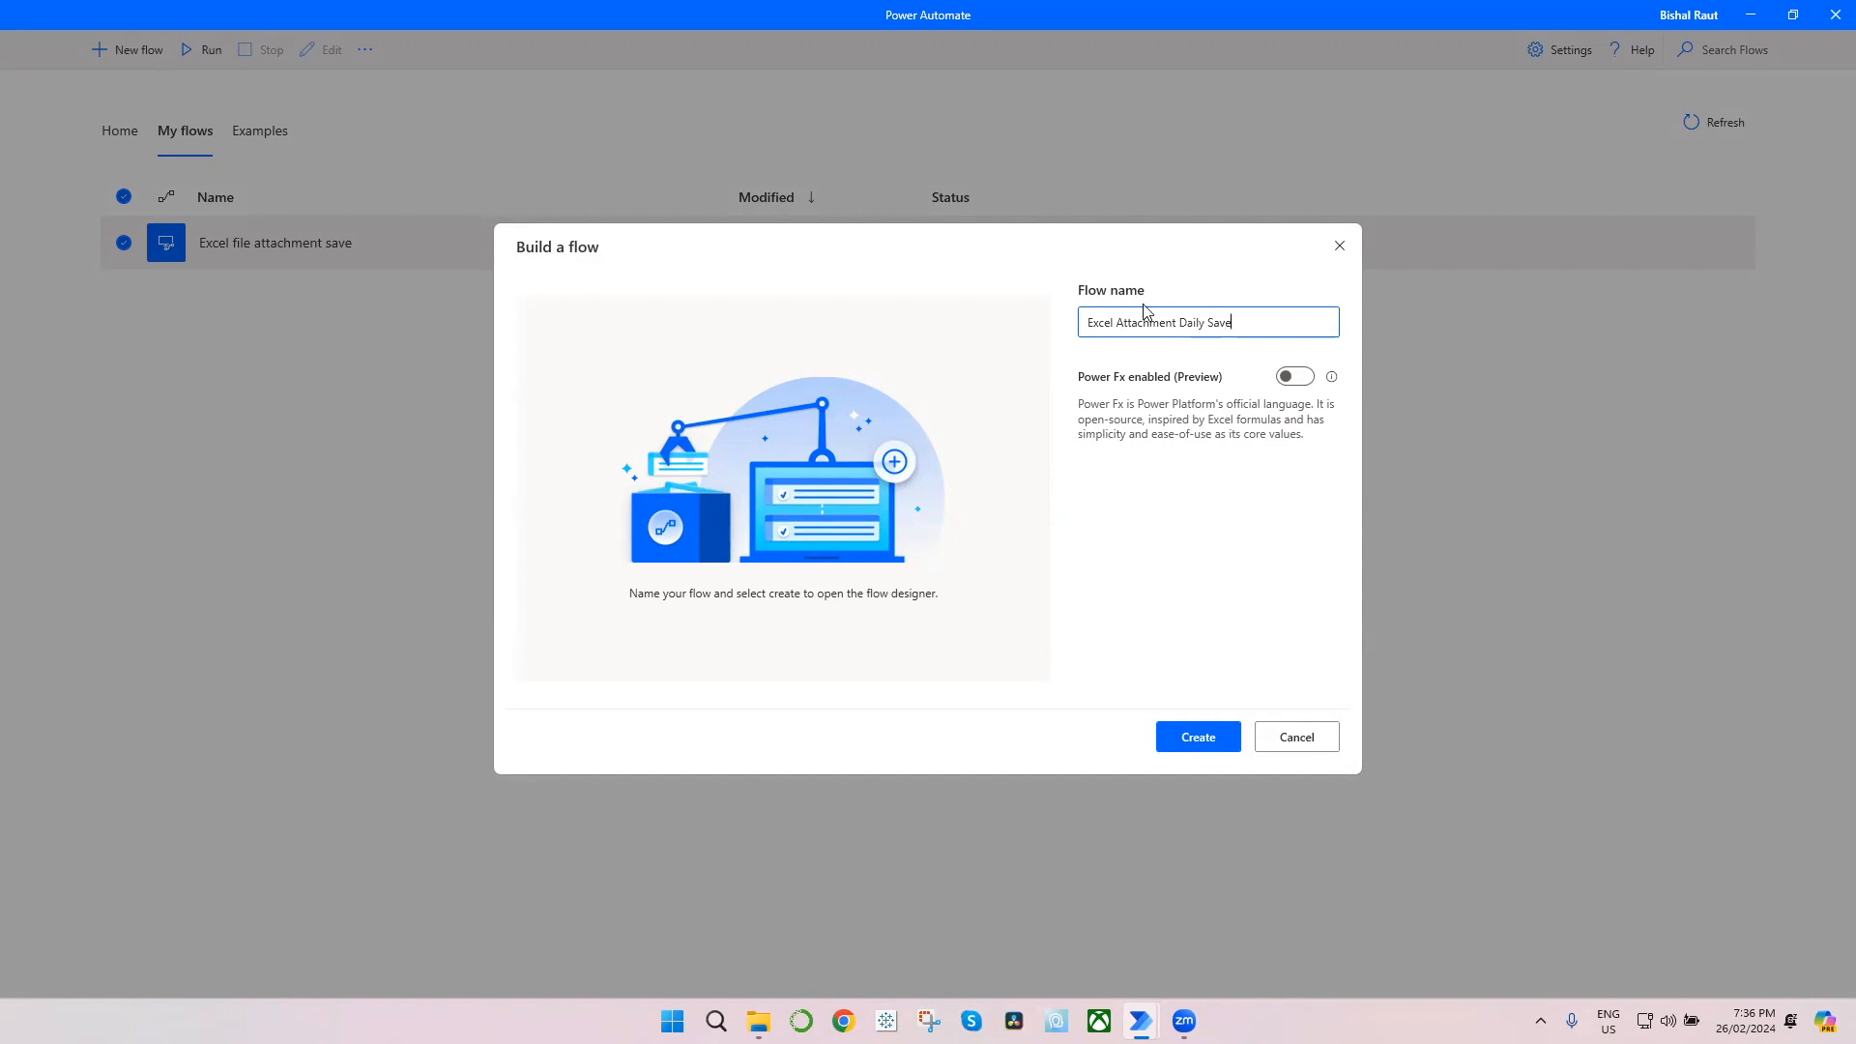
click(1204, 737)
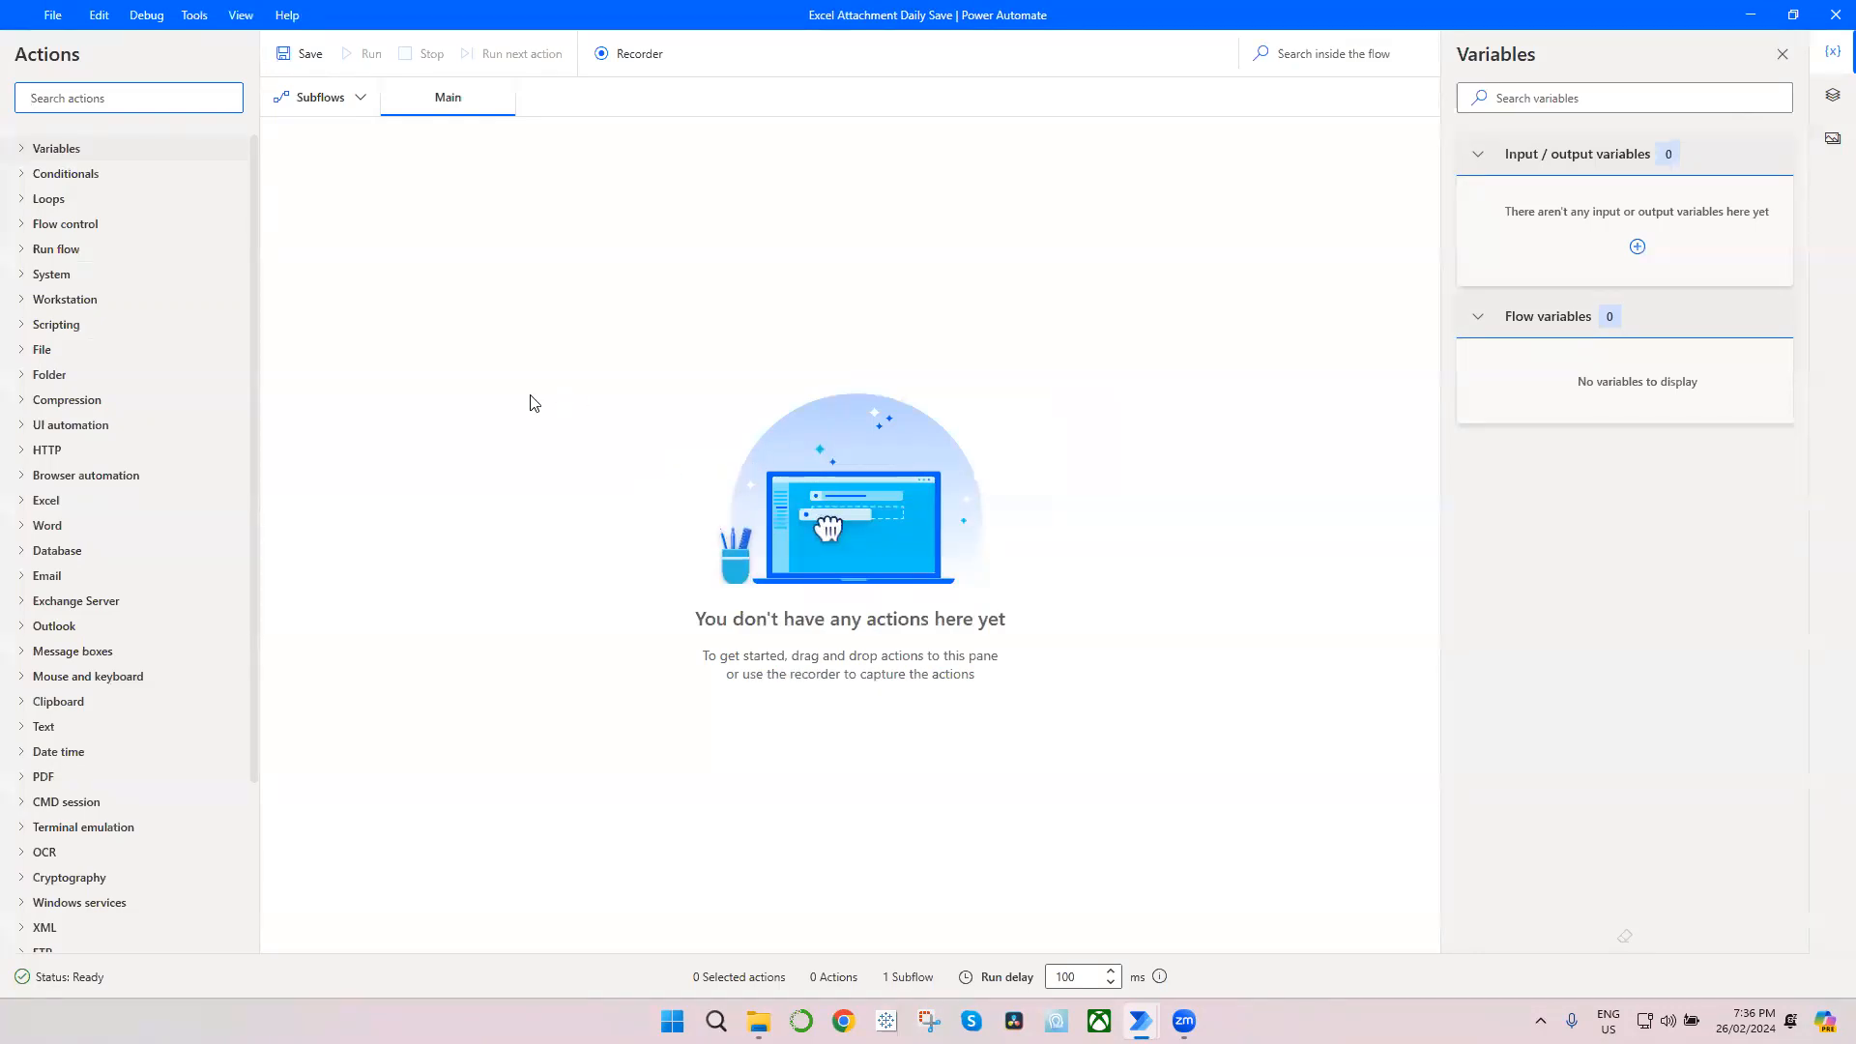
Step: Add a Launch Outlook action to the Main subflow, keeping OutlookInstance as its produced variable
click(483, 393)
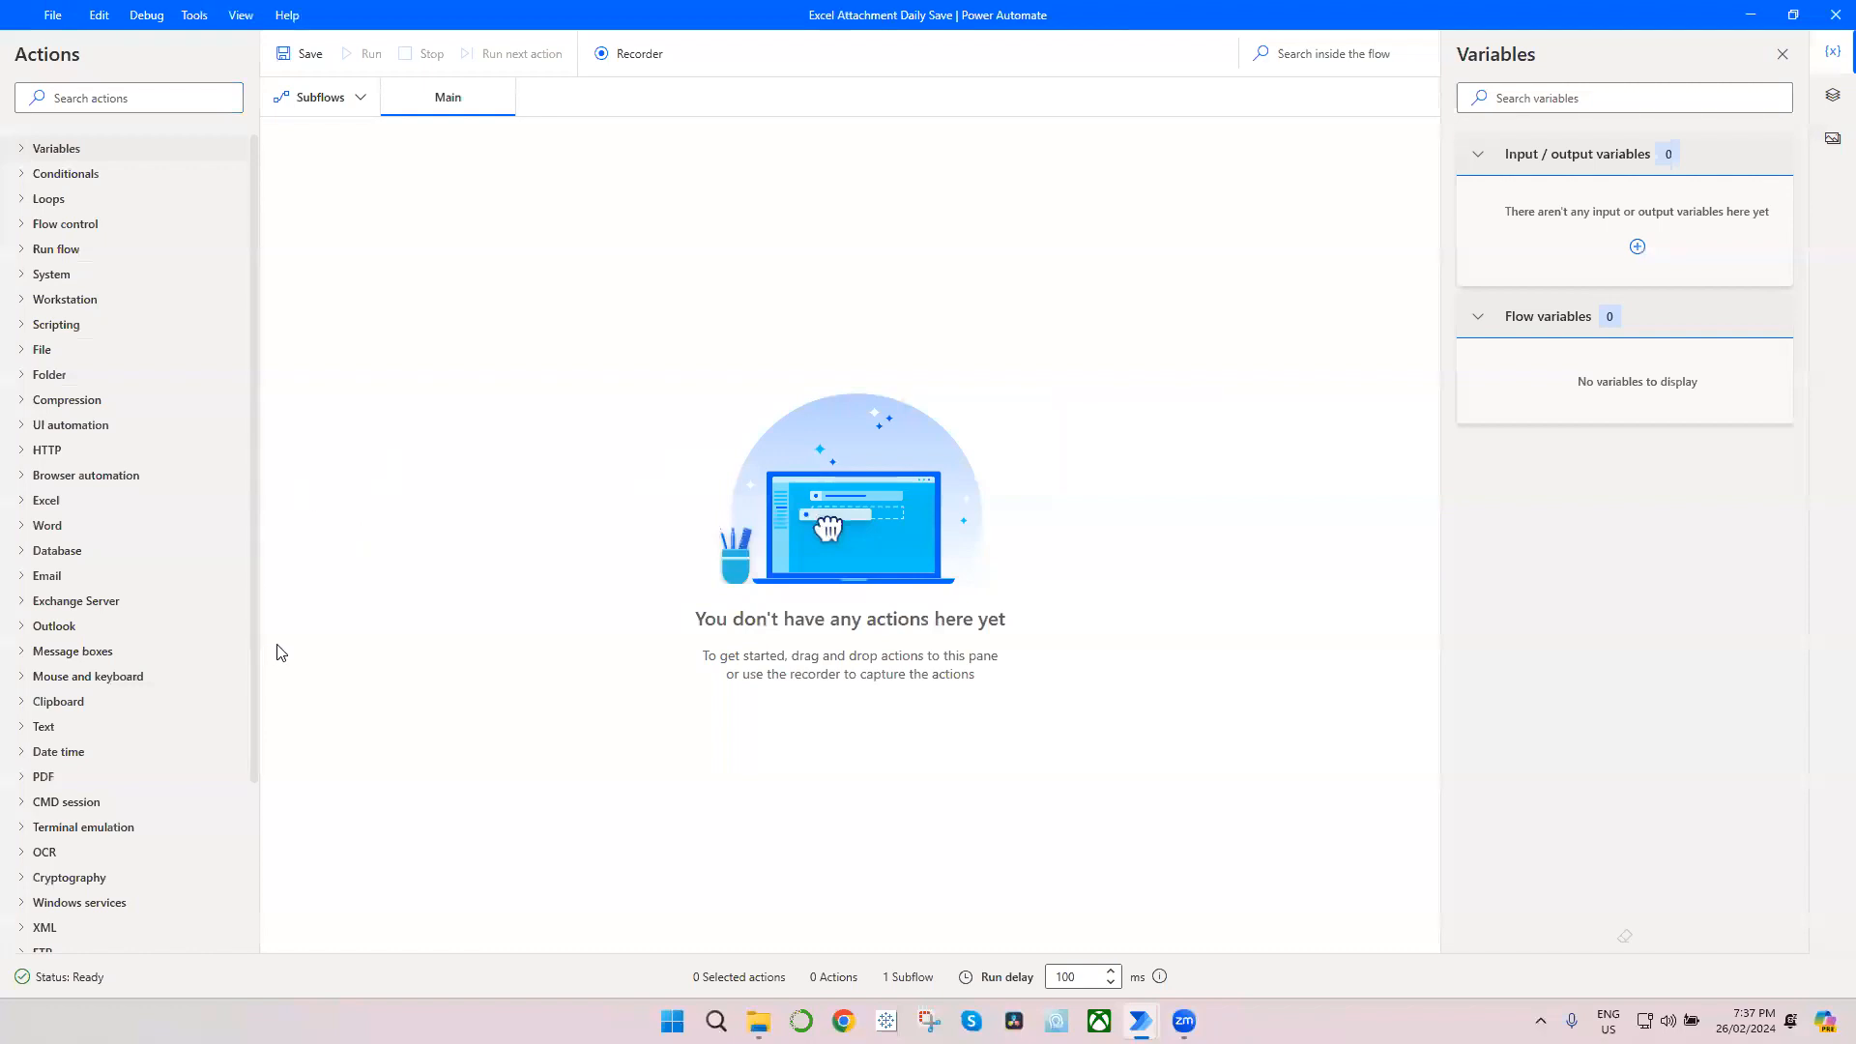
click(34, 631)
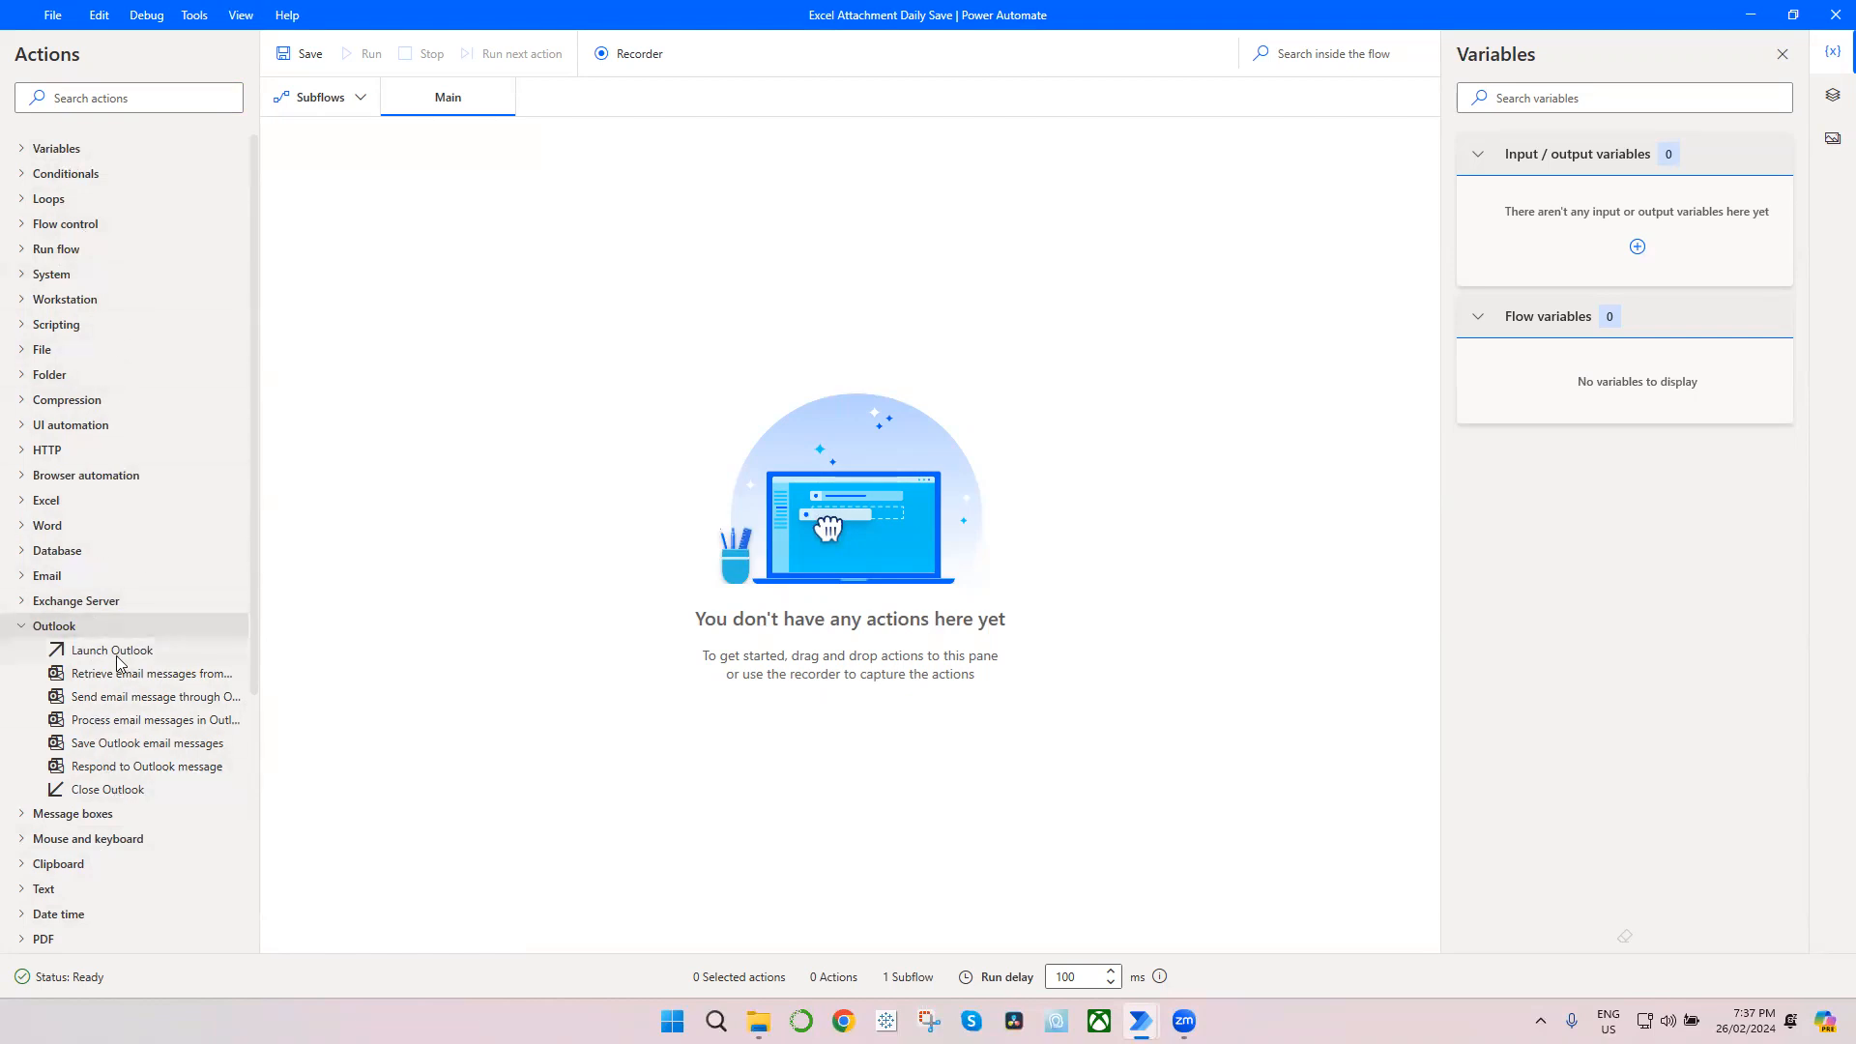
drag(118, 661, 562, 413)
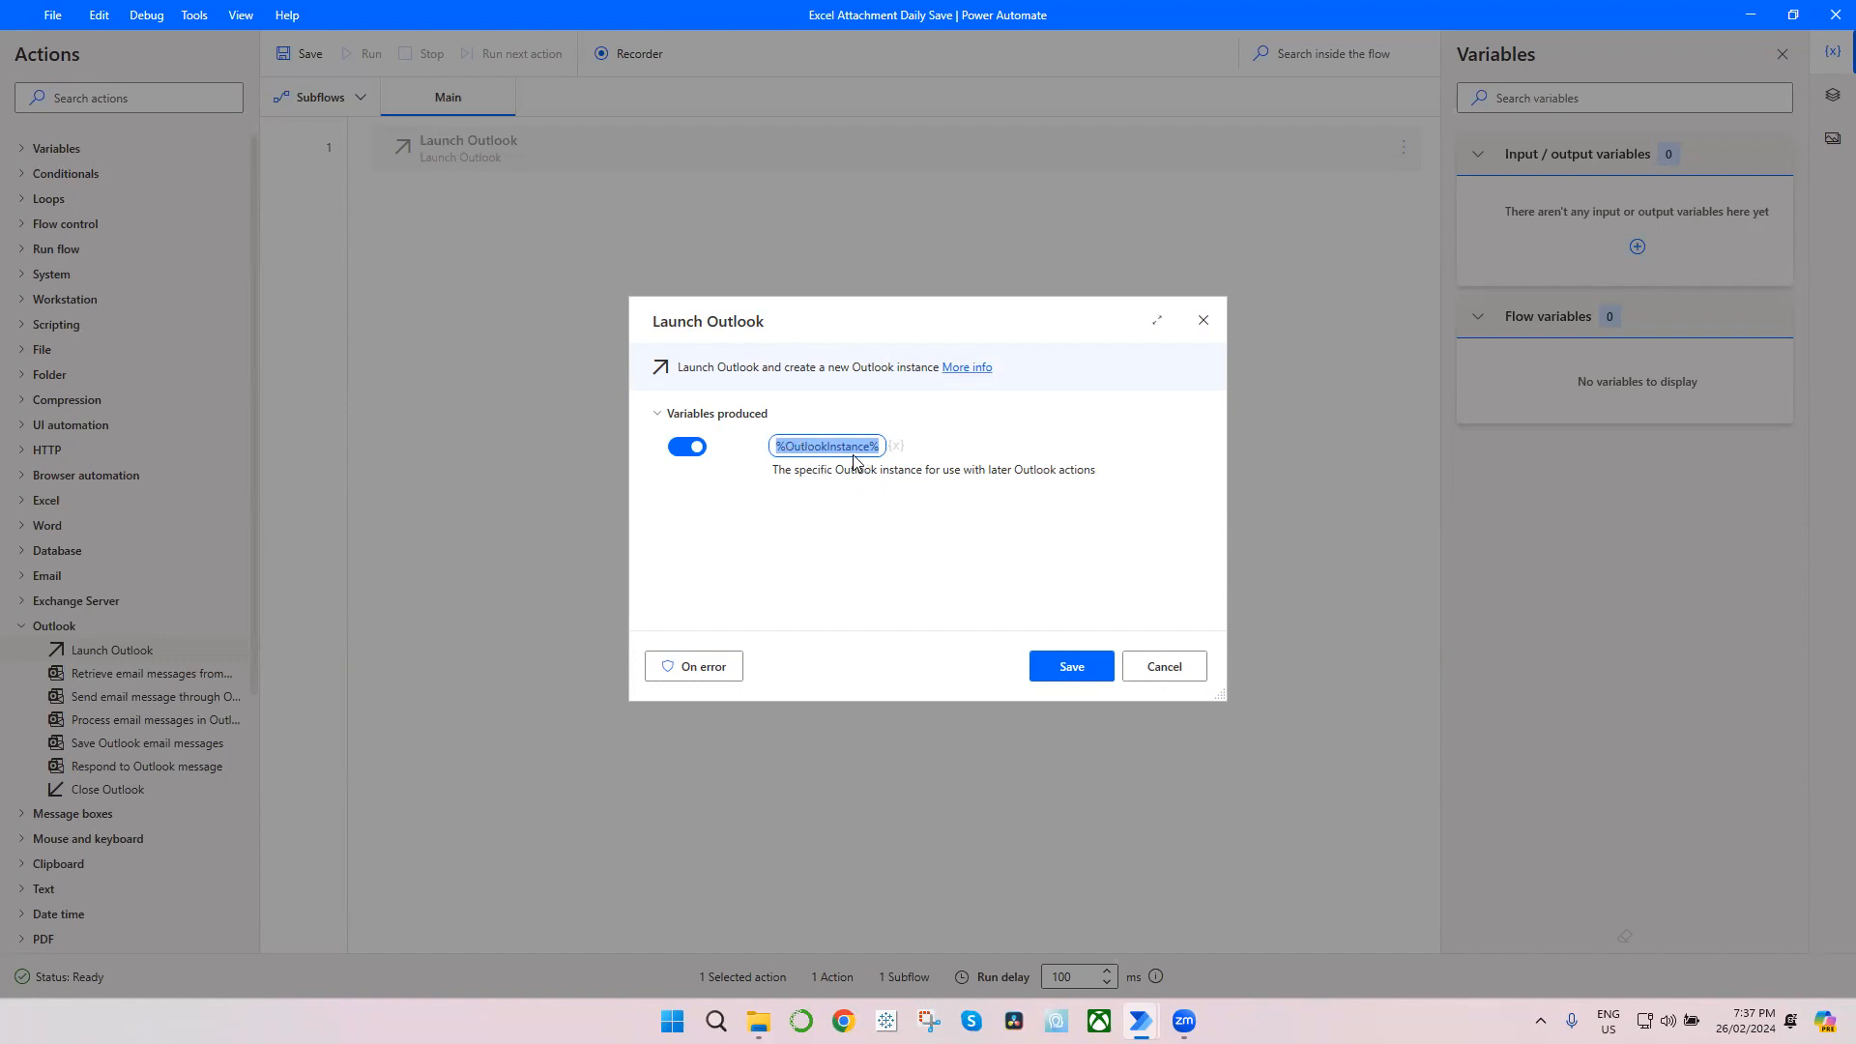
click(1087, 667)
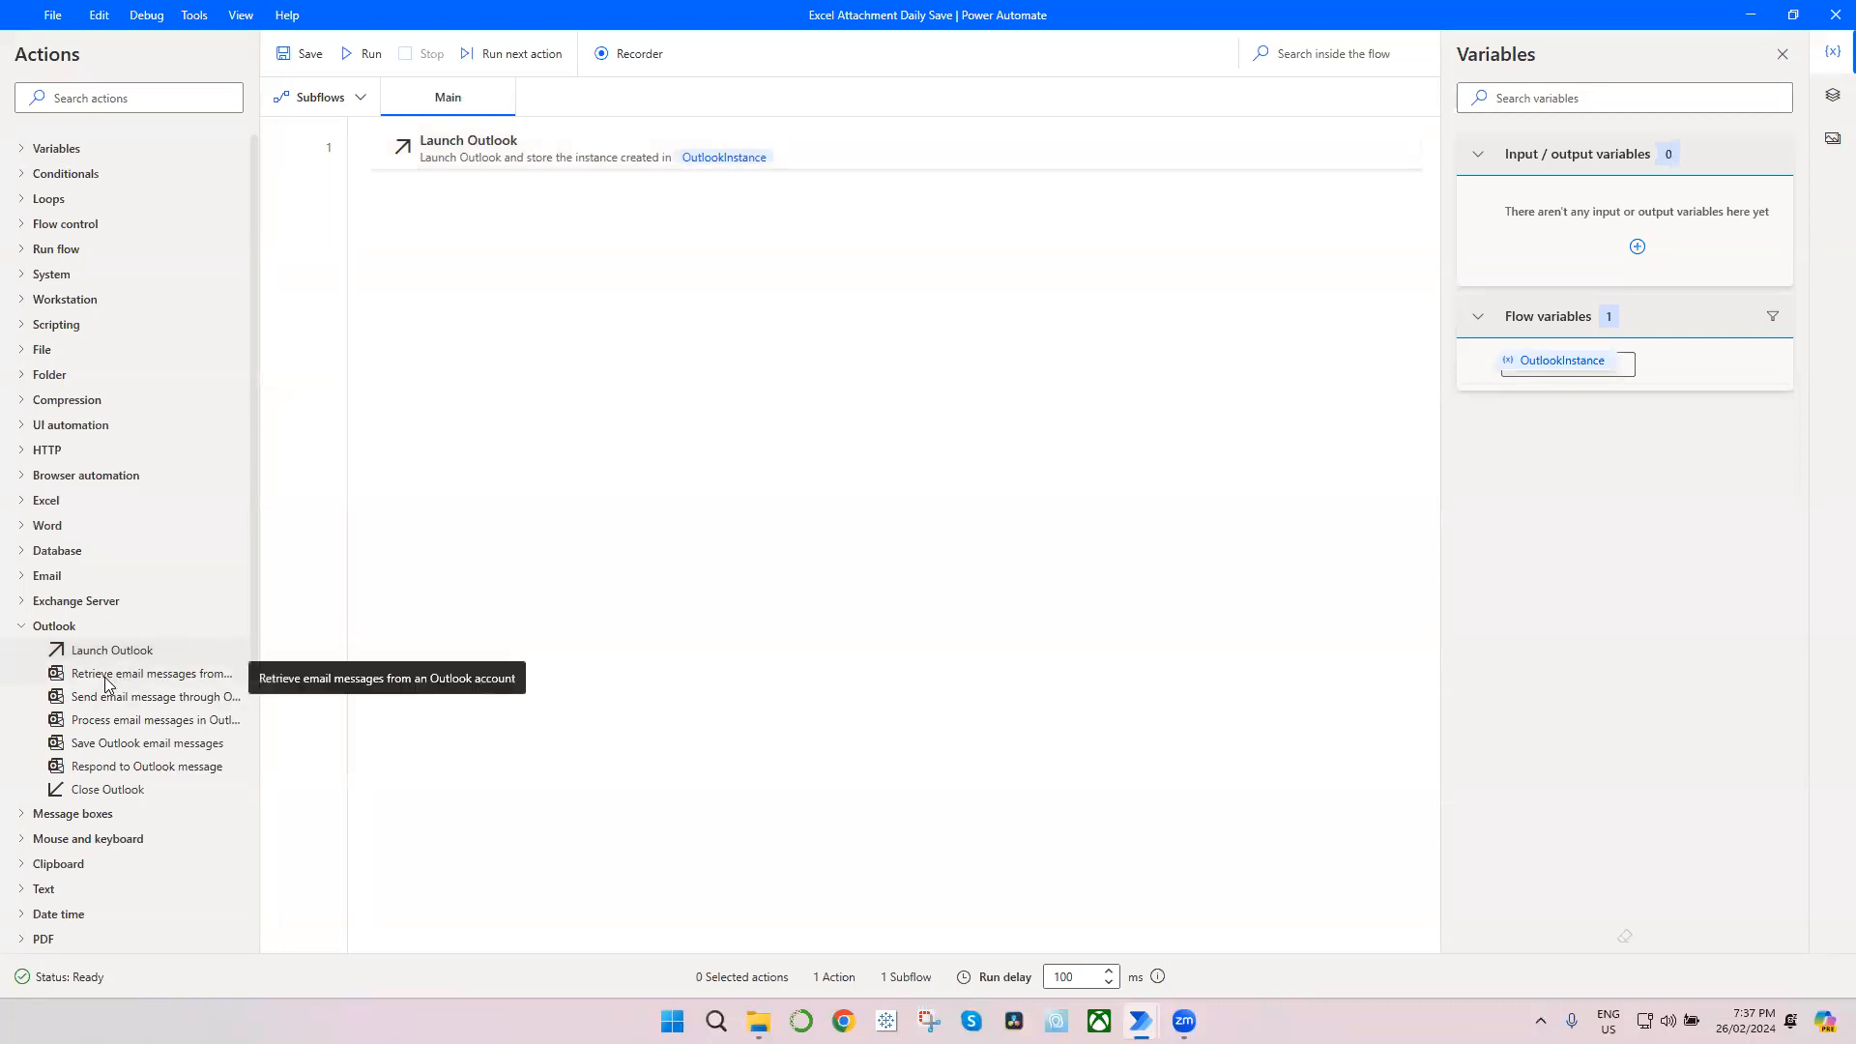
Step: Add a Retrieve email messages from Outlook action after Launch Outlook, entering the account's e-mail address and Inbox as the mail folder
drag(106, 684, 636, 351)
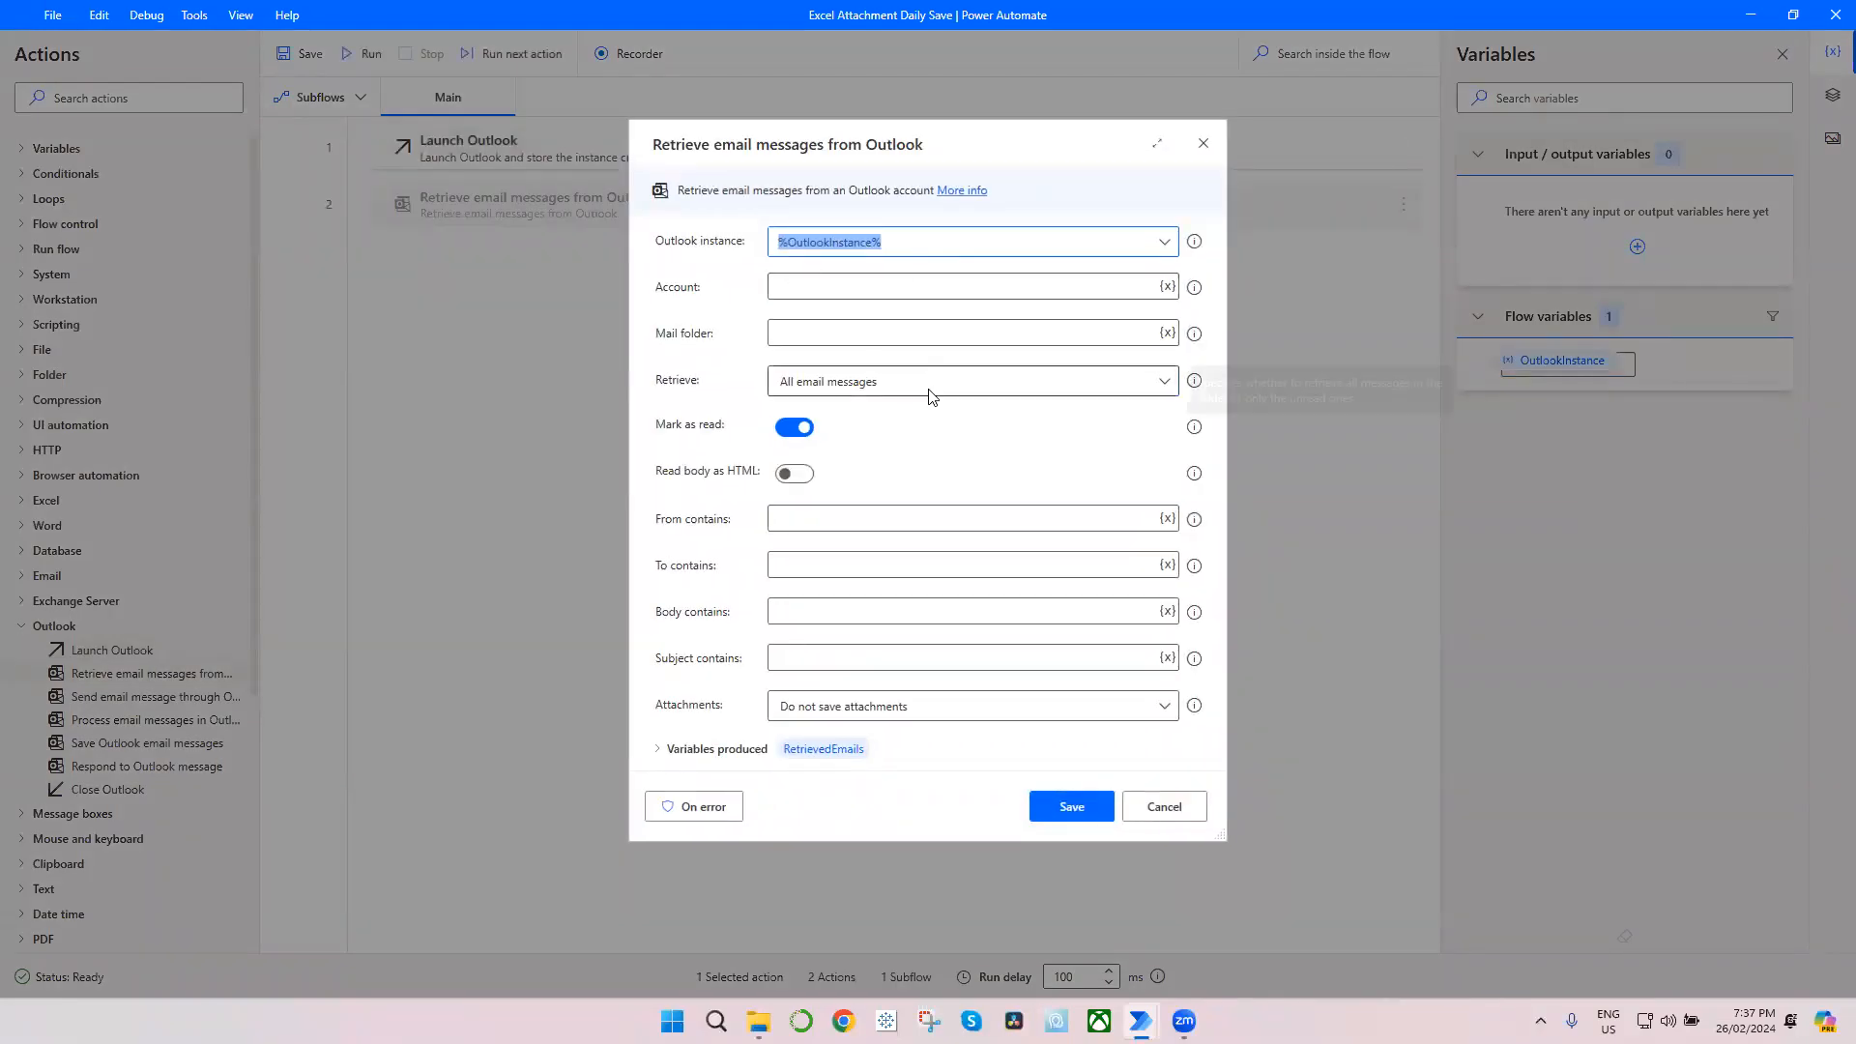
click(908, 294)
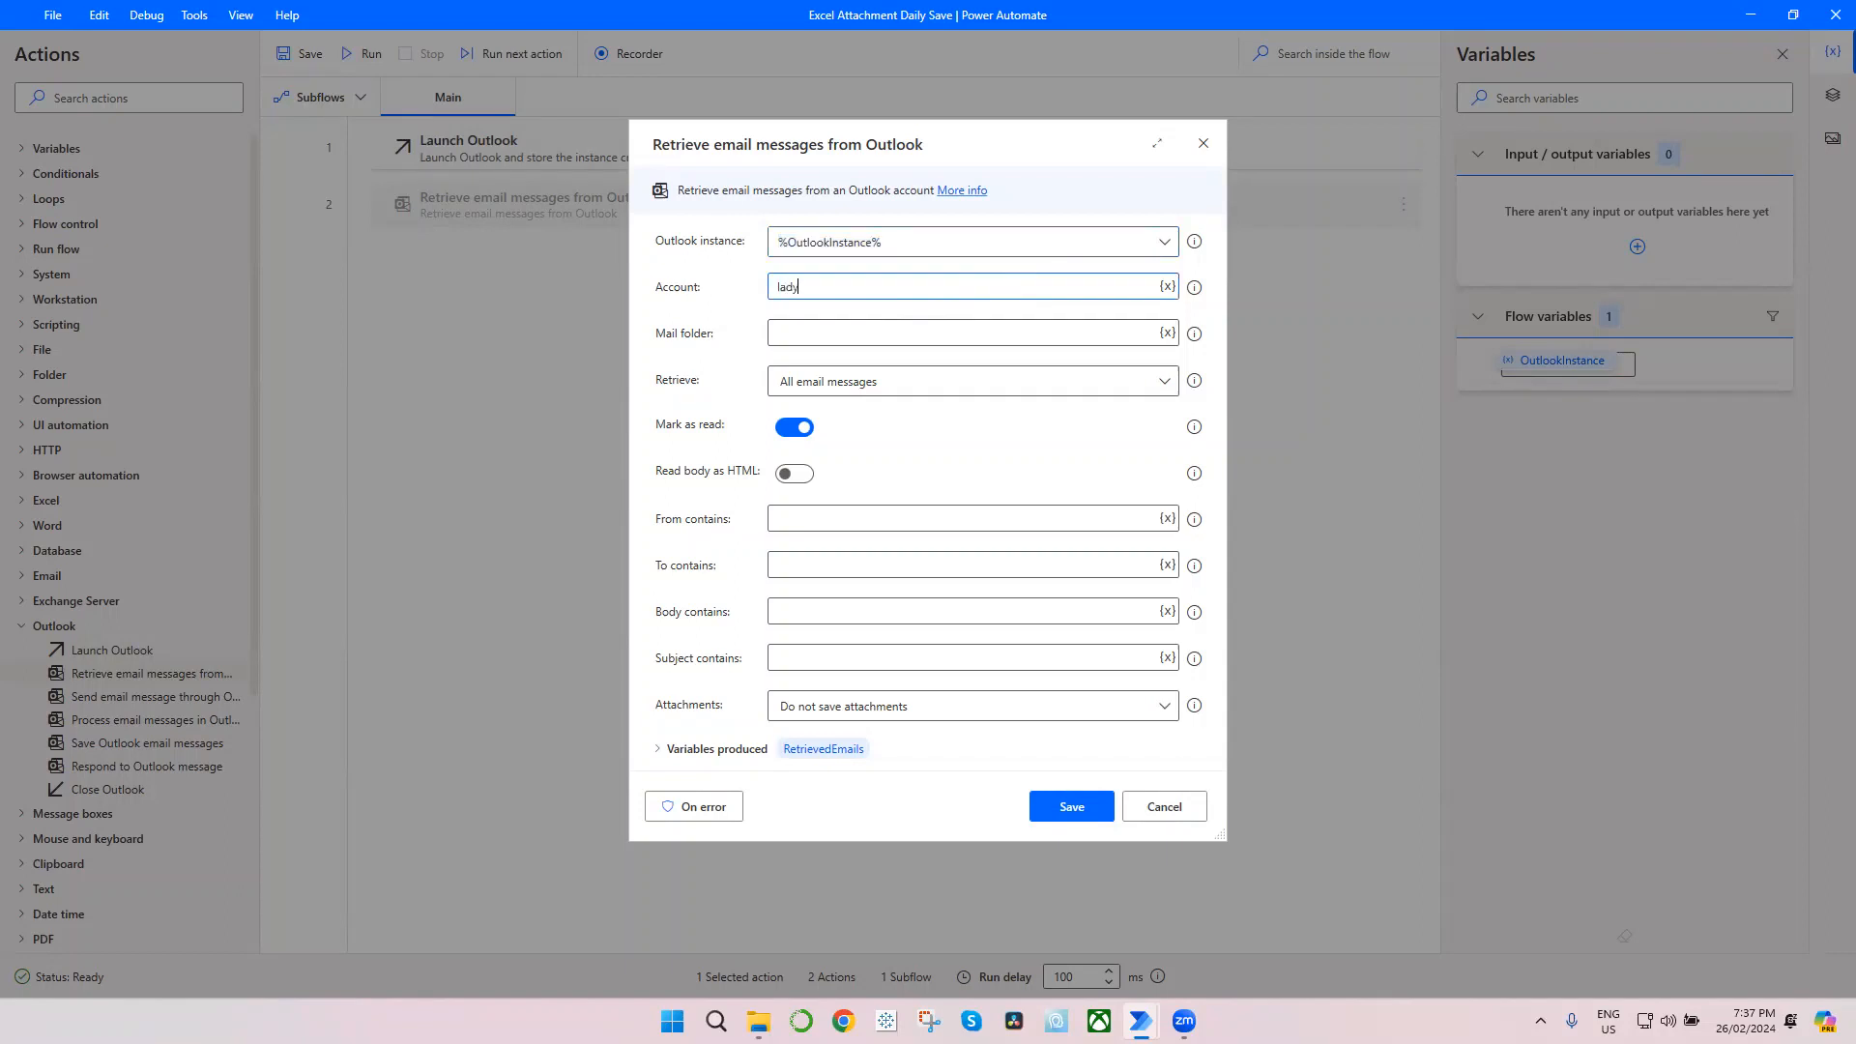
click(862, 334)
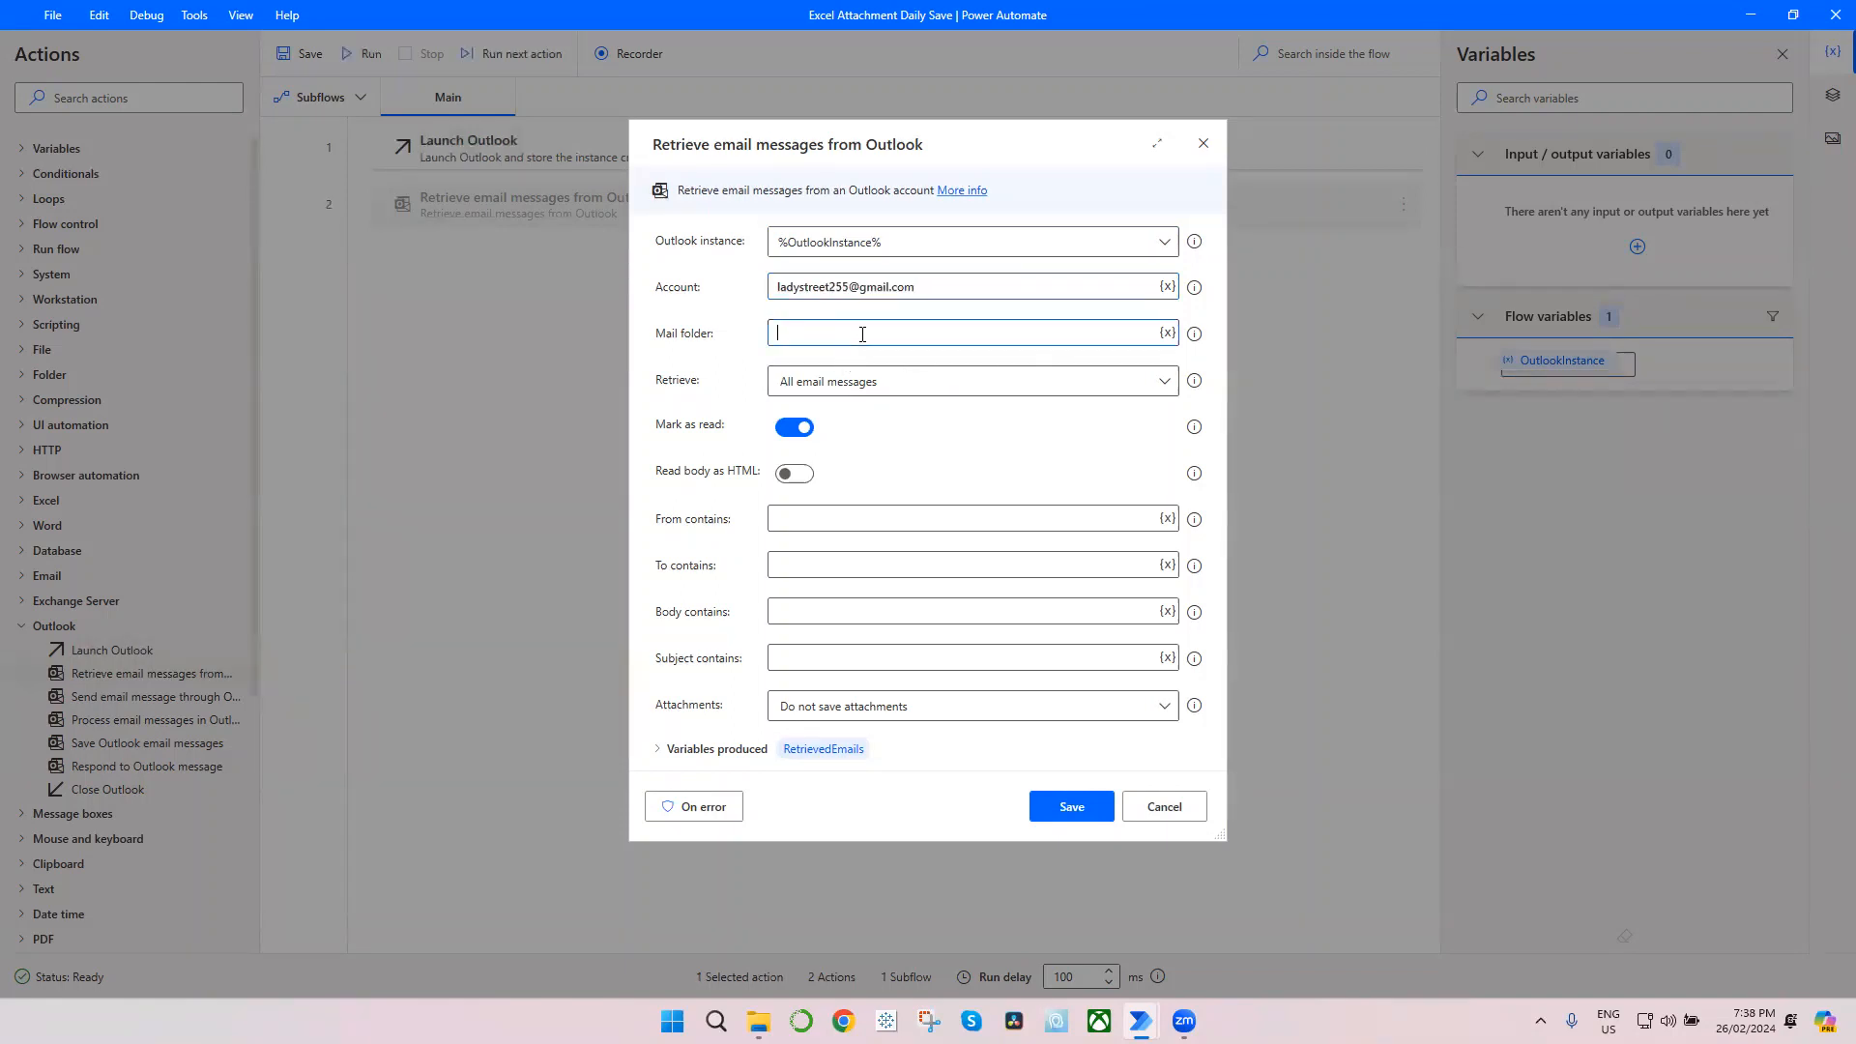
text(Inbox)
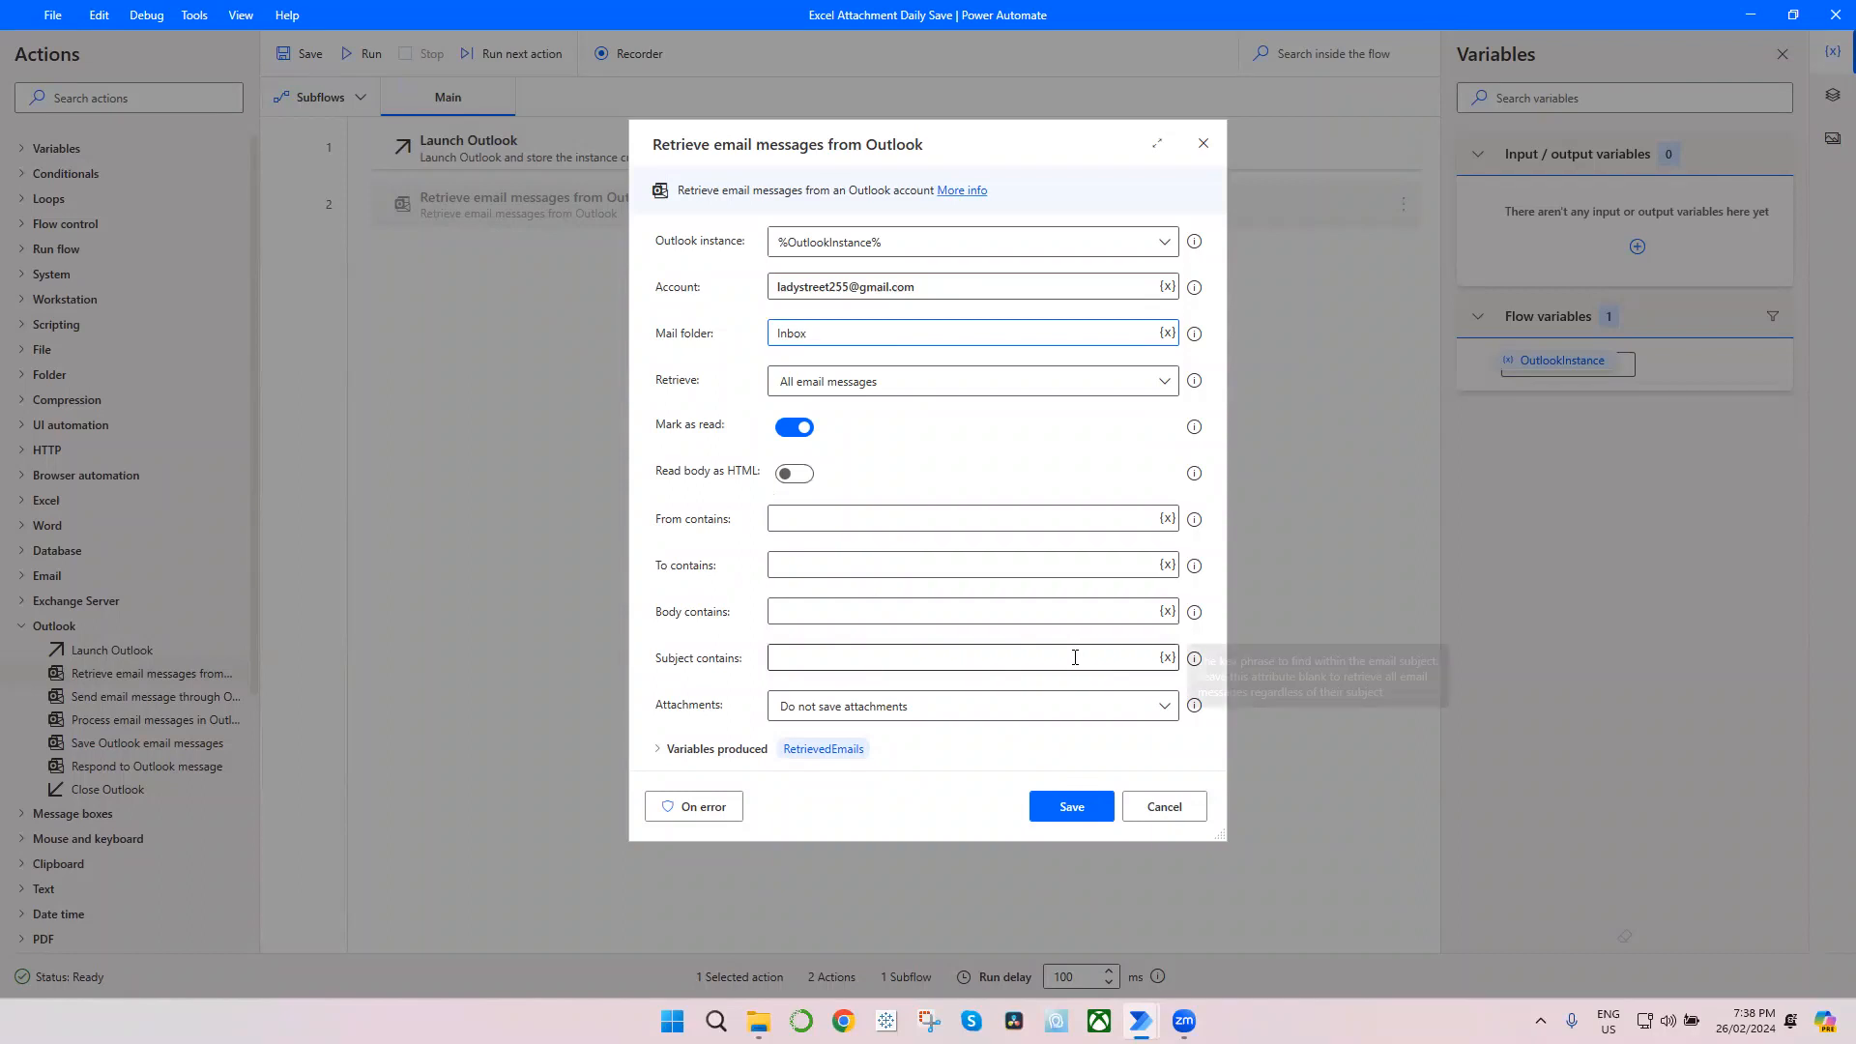
Step: Limit the retrieval to subjects containing Daily Report and set the attachments option to Save attachments
click(829, 658)
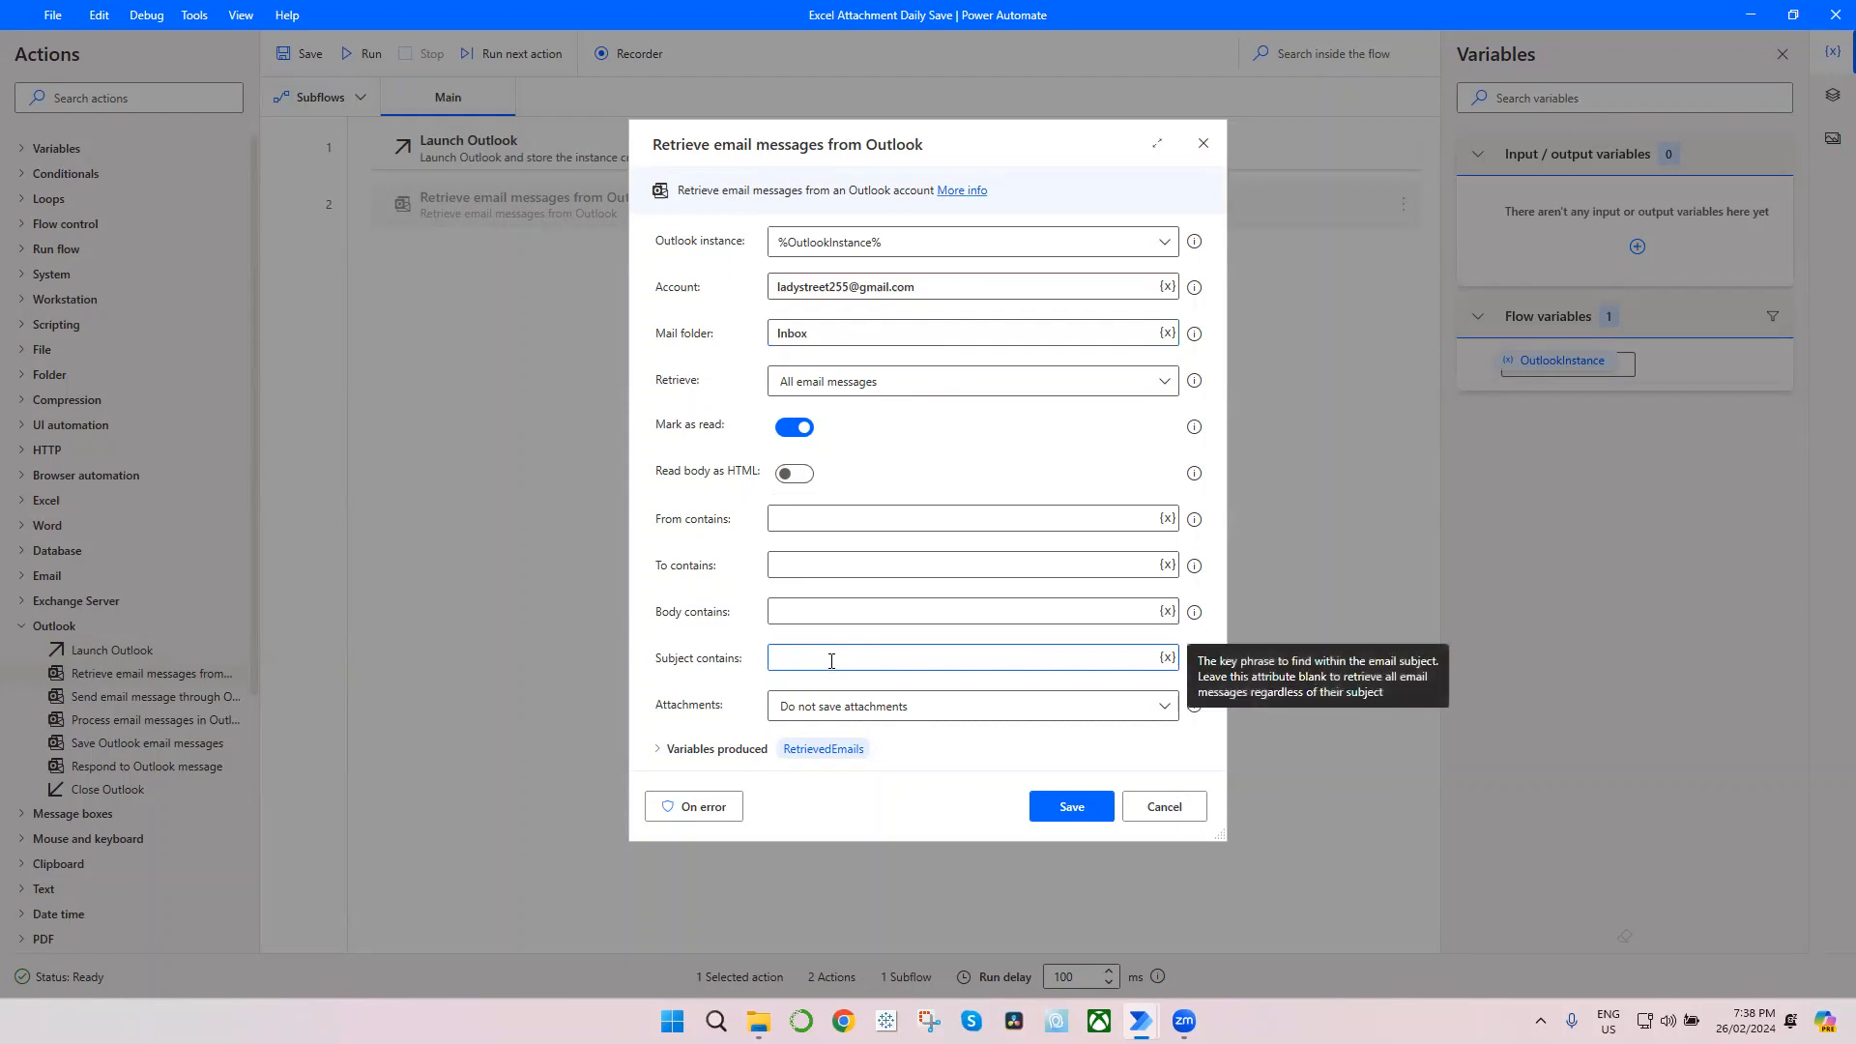
text(Daily Report)
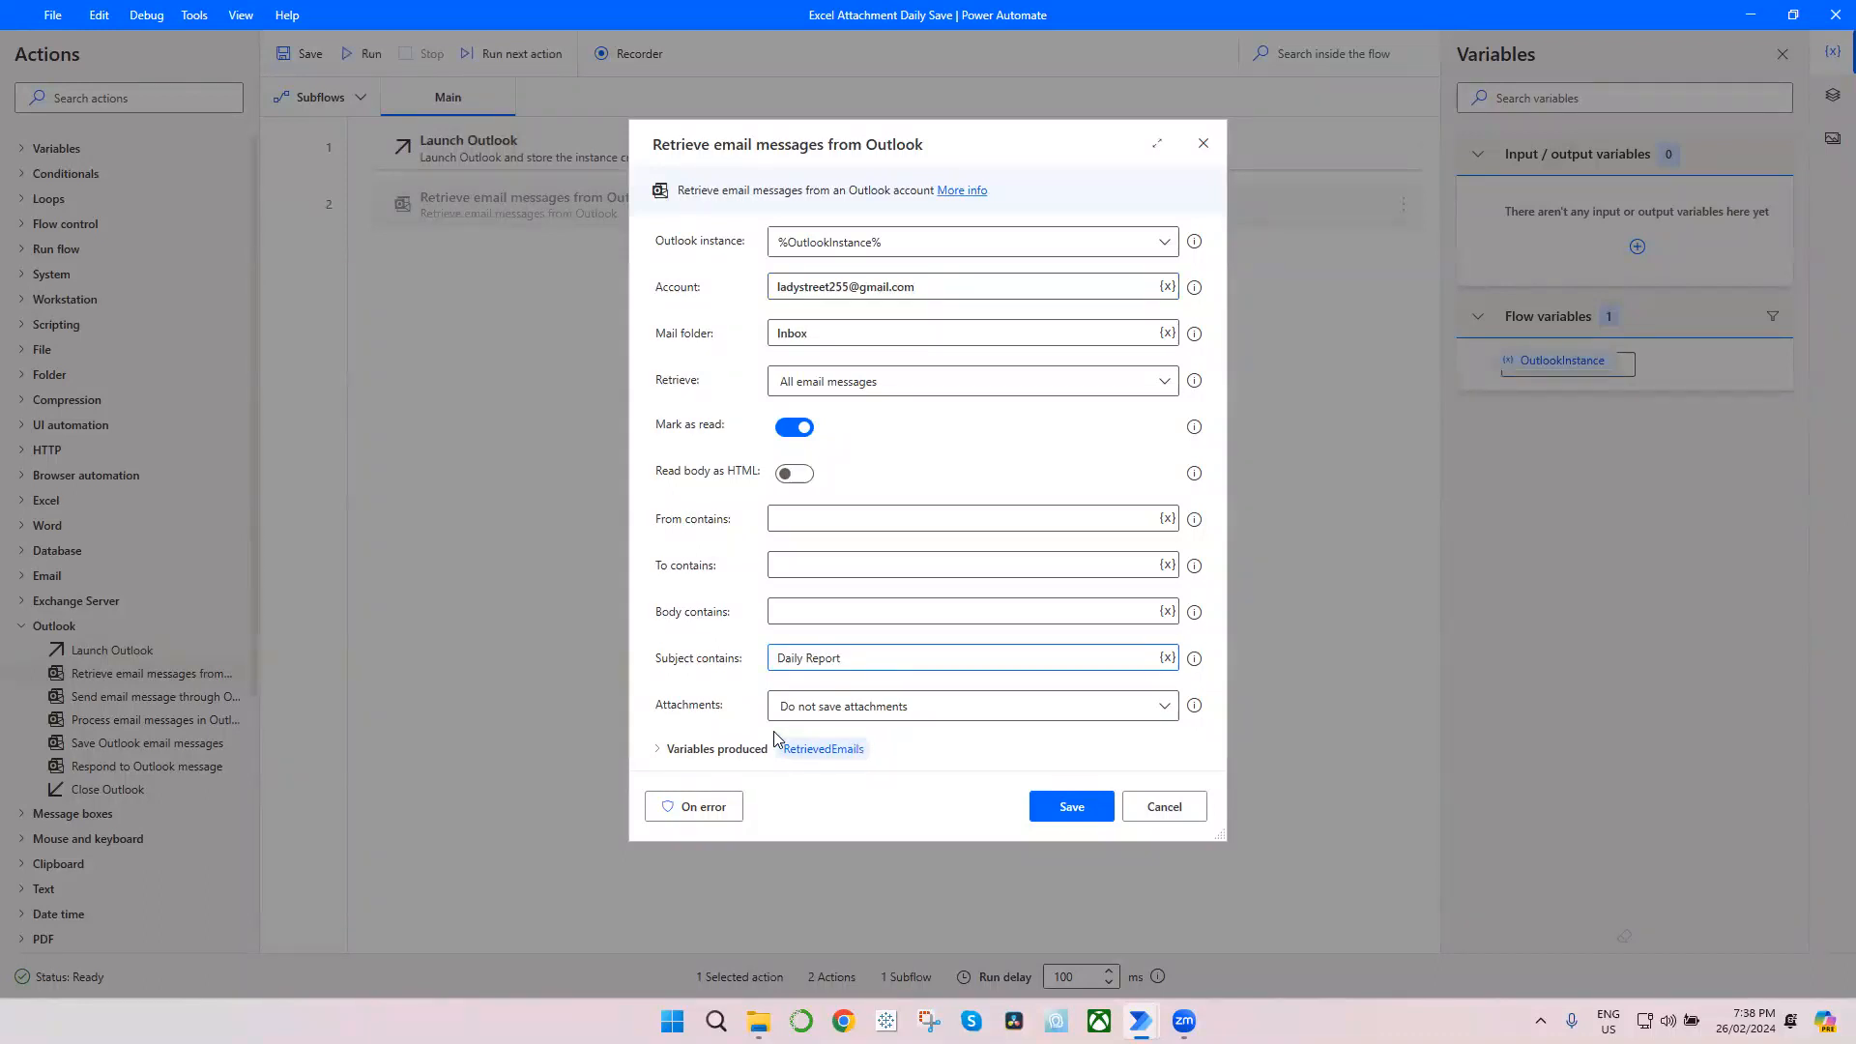
click(855, 713)
click(852, 735)
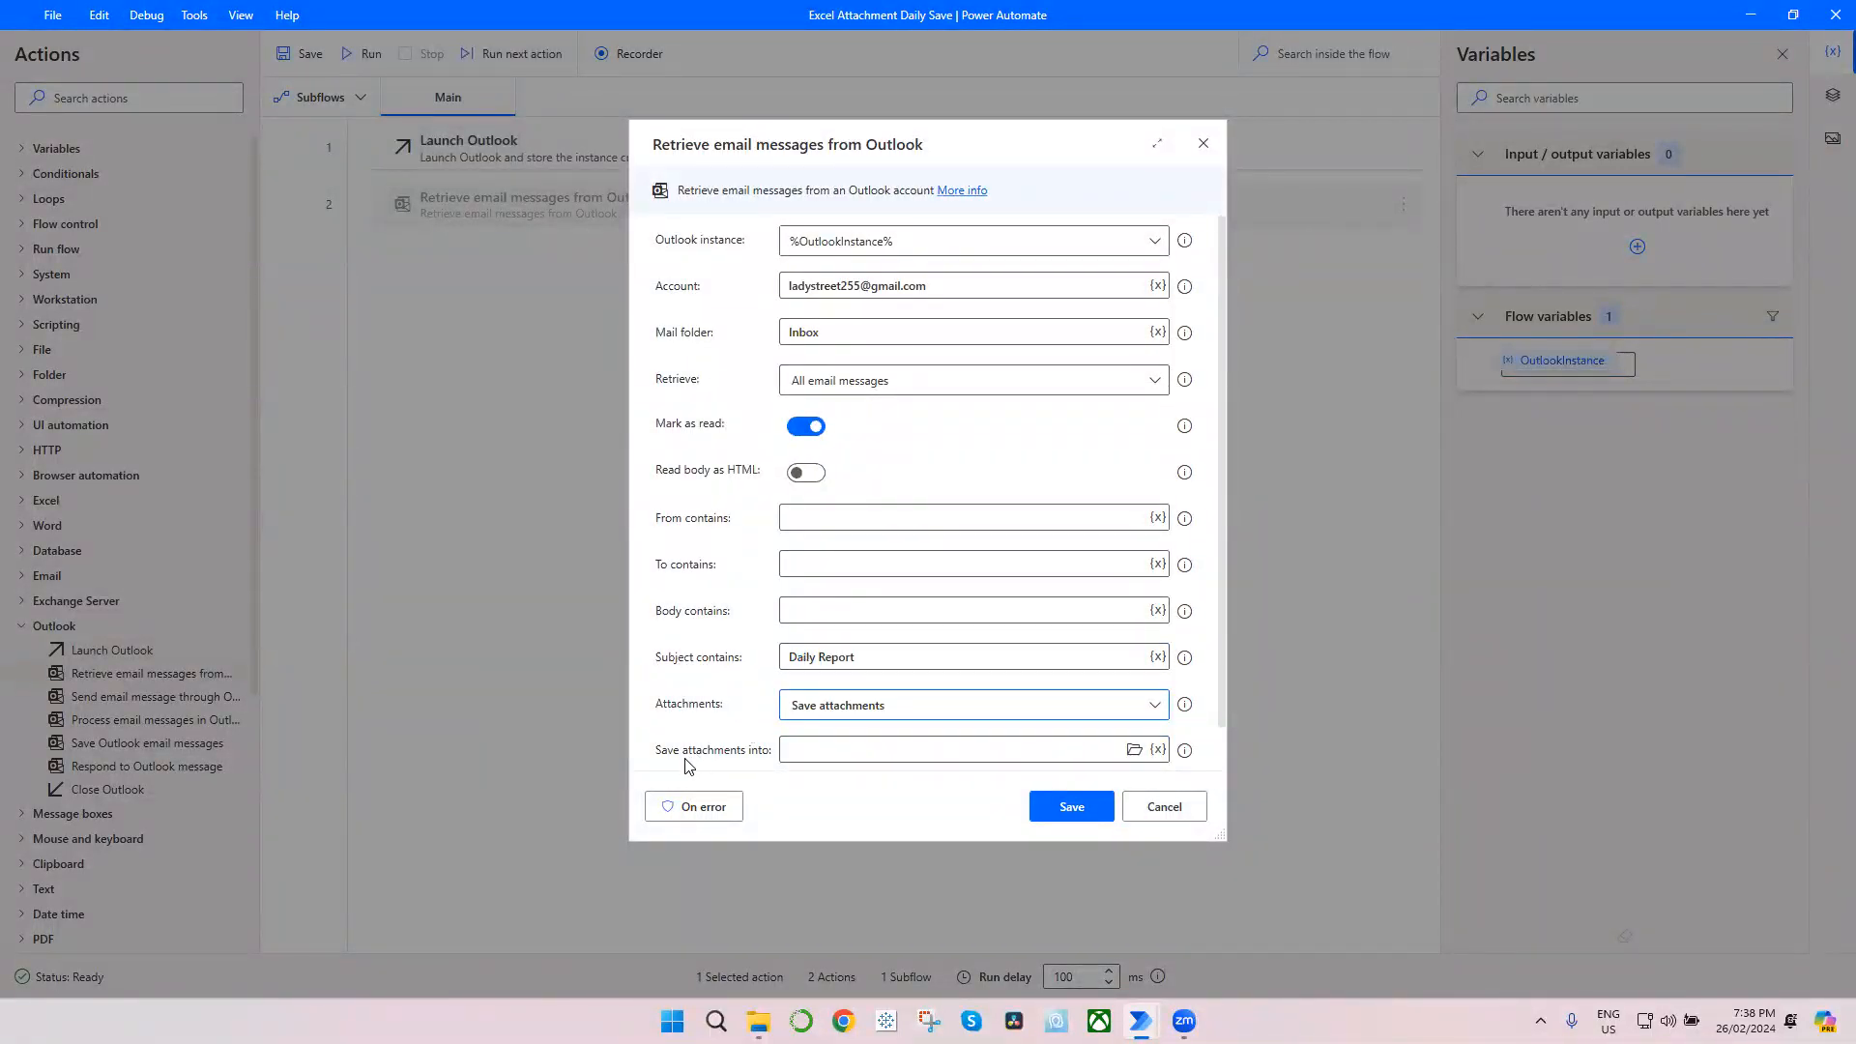
Step: Choose C:\Users\Public\Downloads as the folder for saved attachments and save the retrieve action
click(1135, 750)
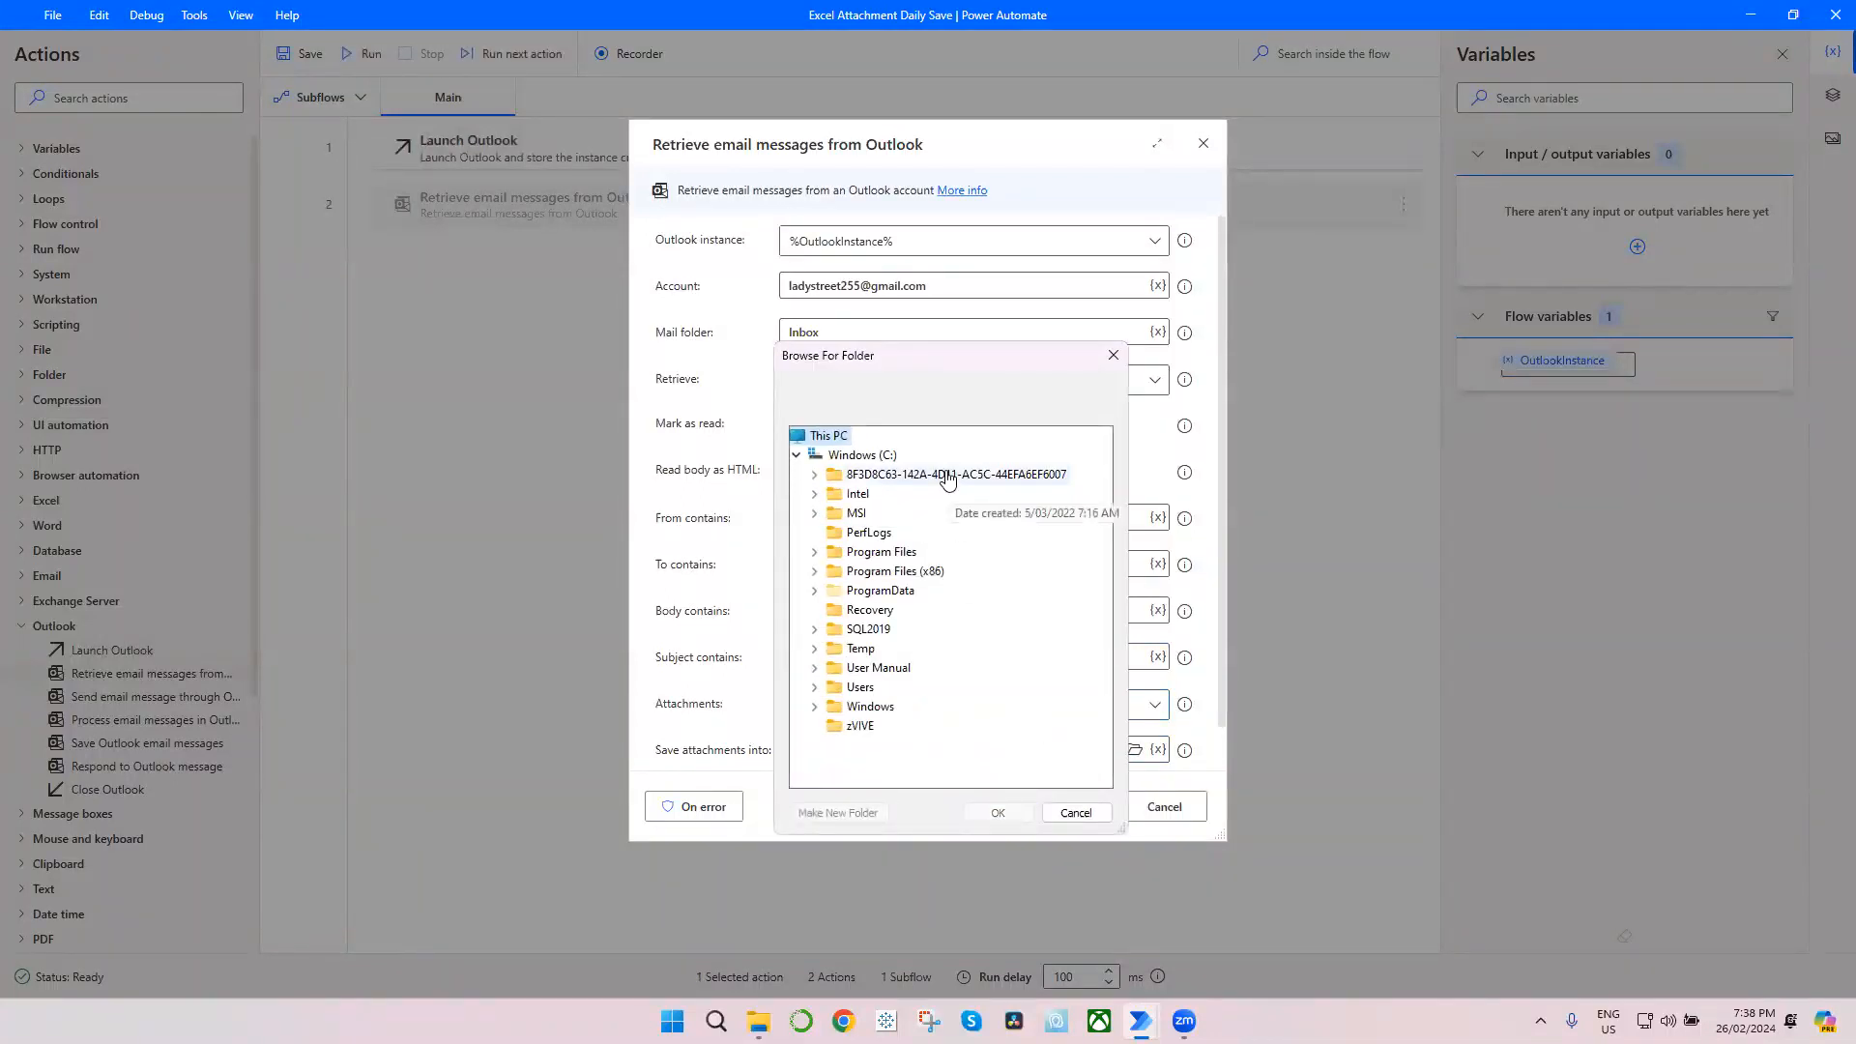
click(815, 688)
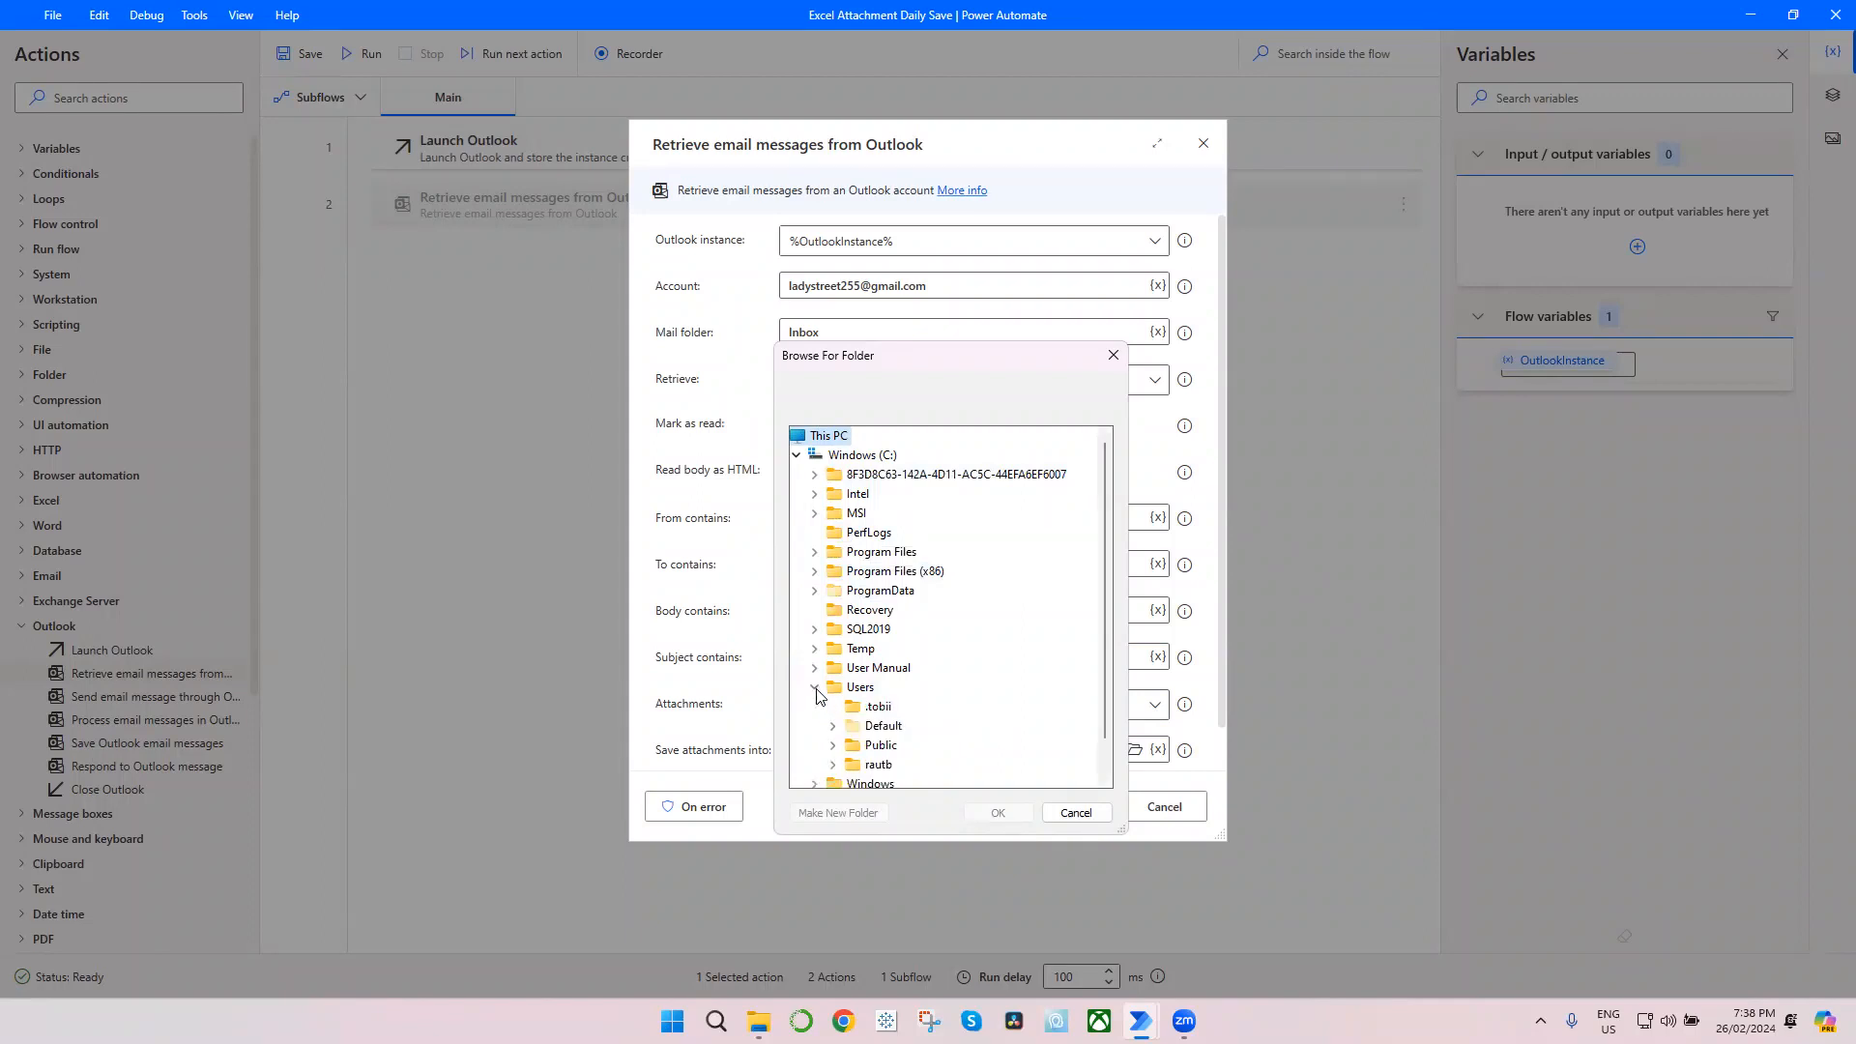
double_click(843, 751)
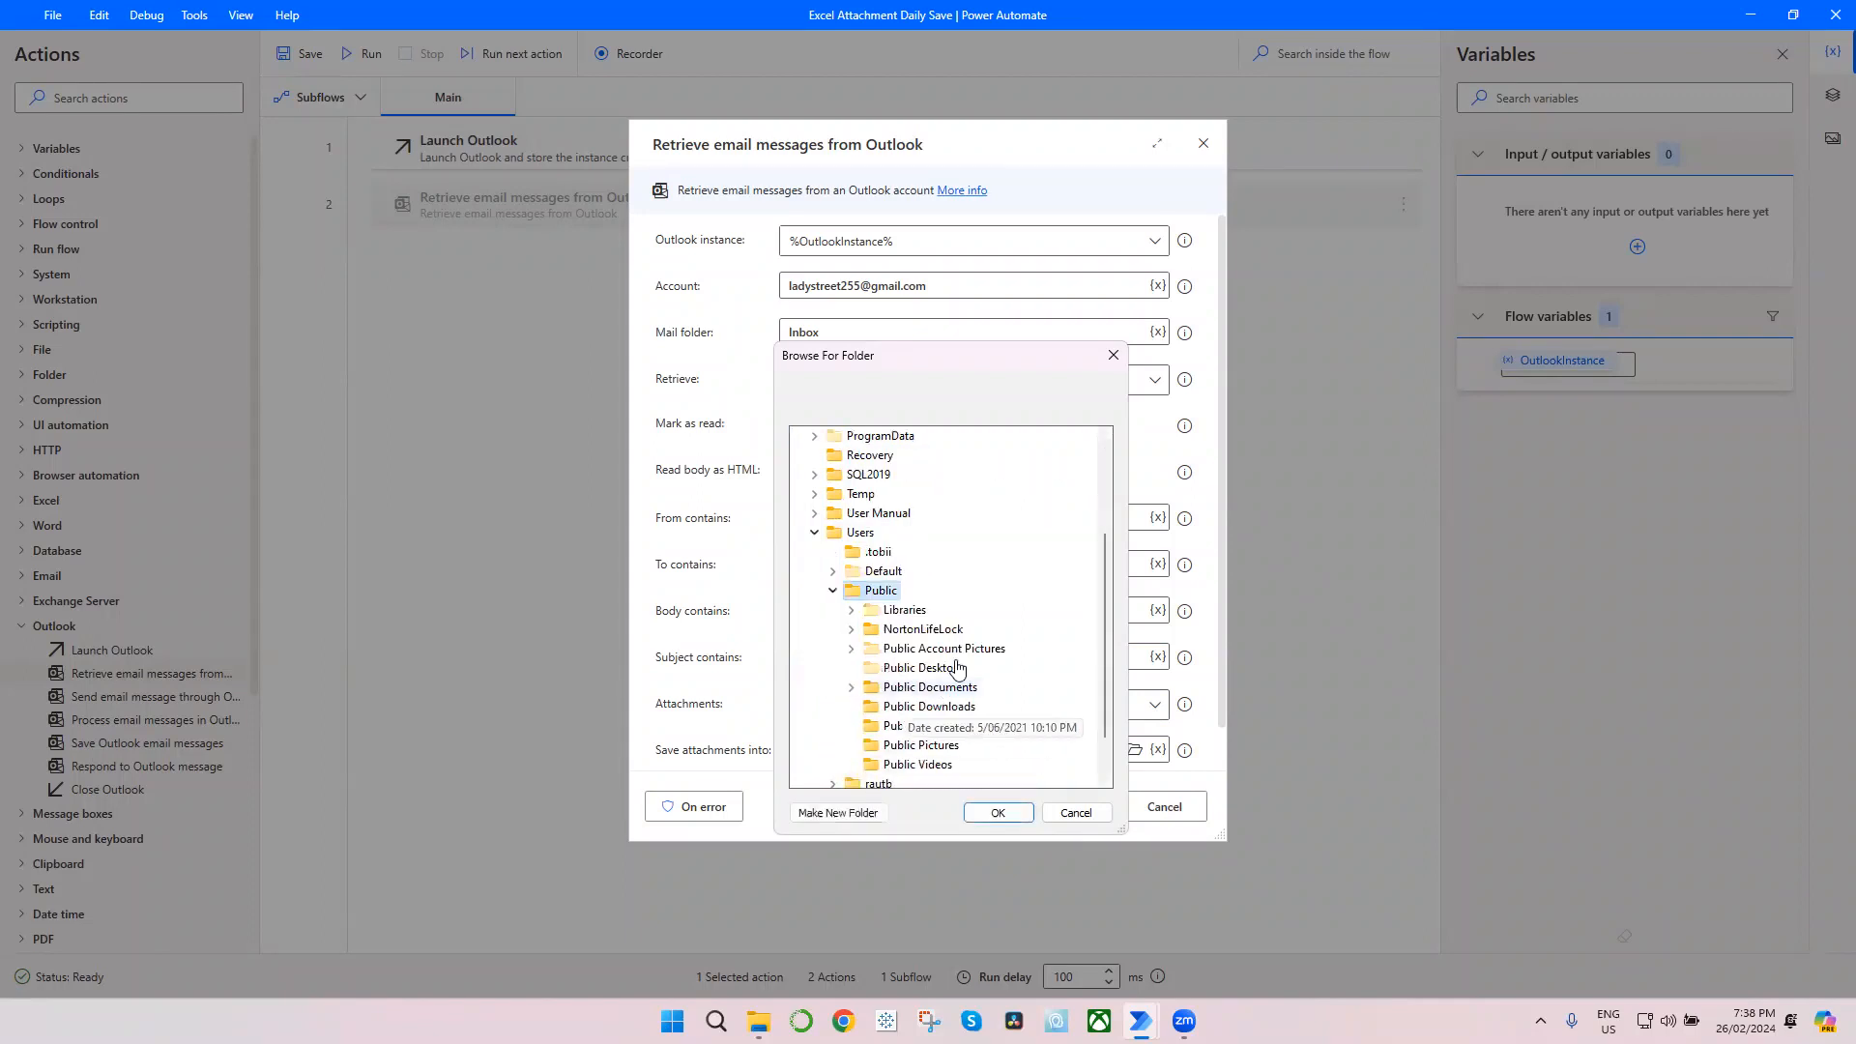
click(947, 709)
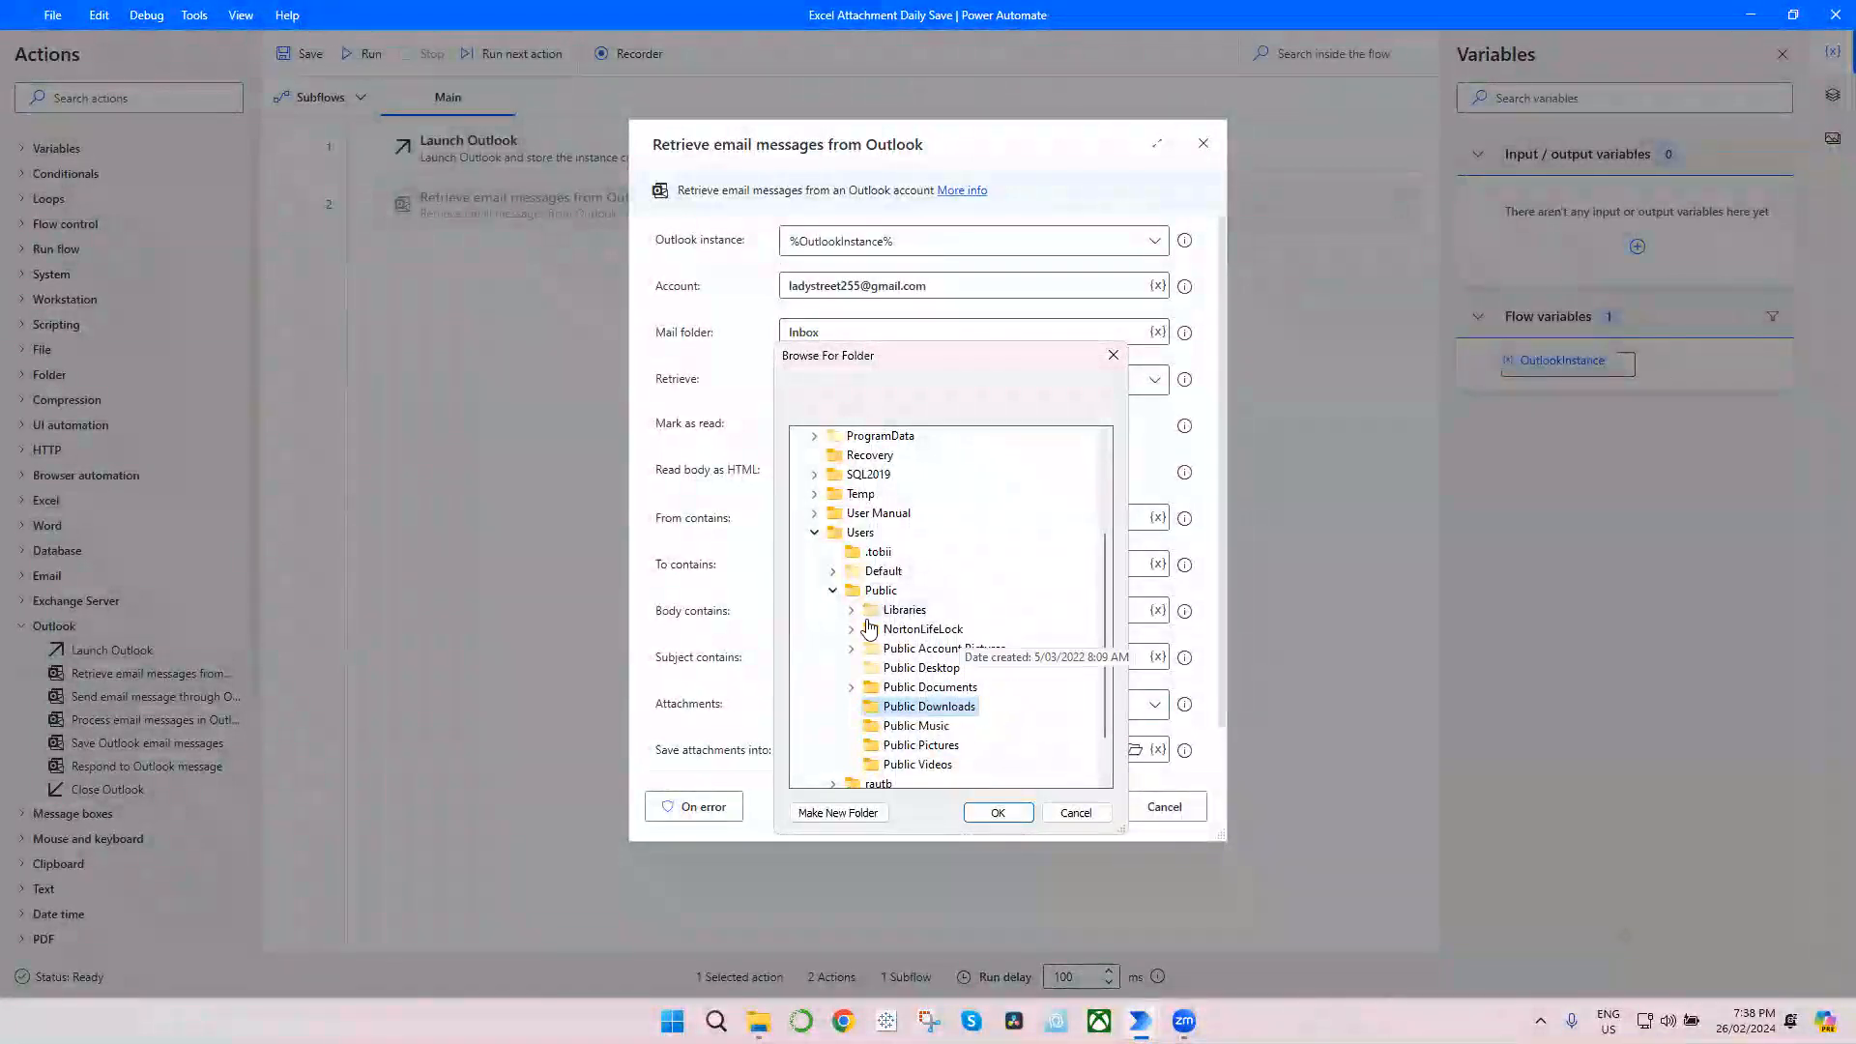
click(998, 812)
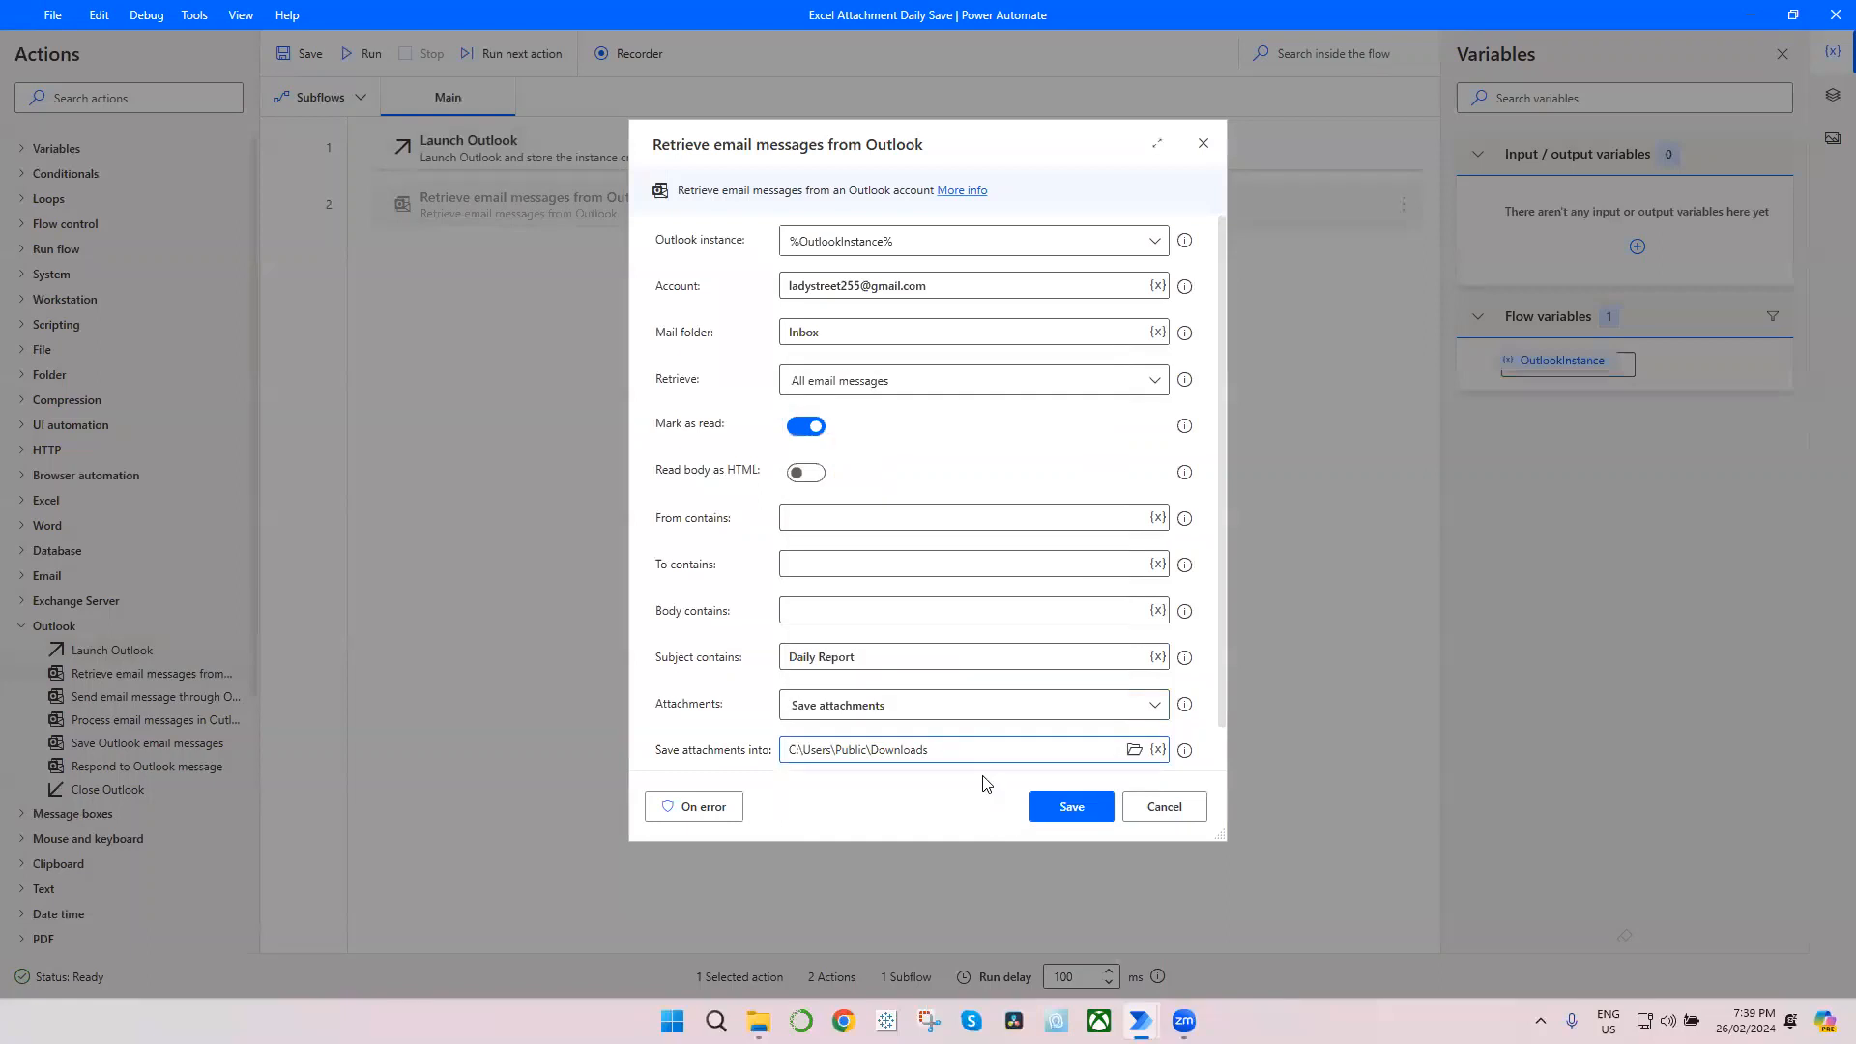
scroll(1008, 674, down, 1)
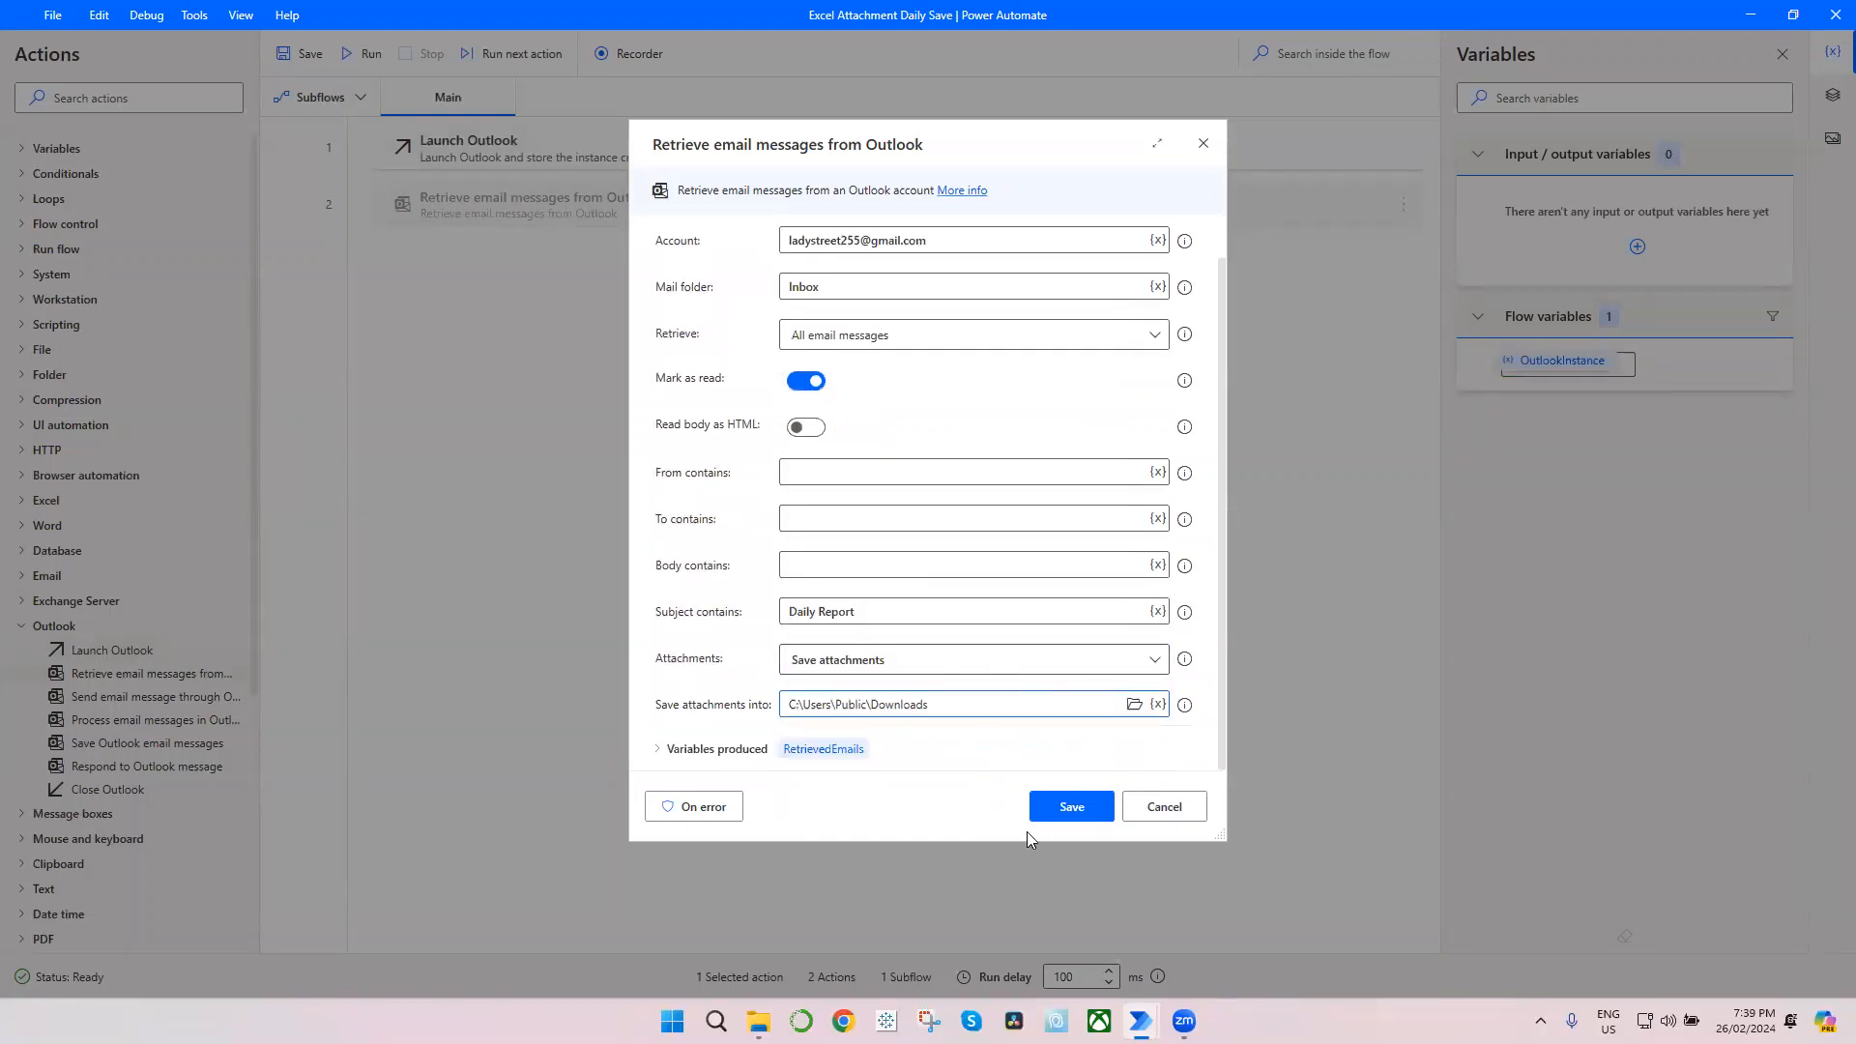
click(1072, 808)
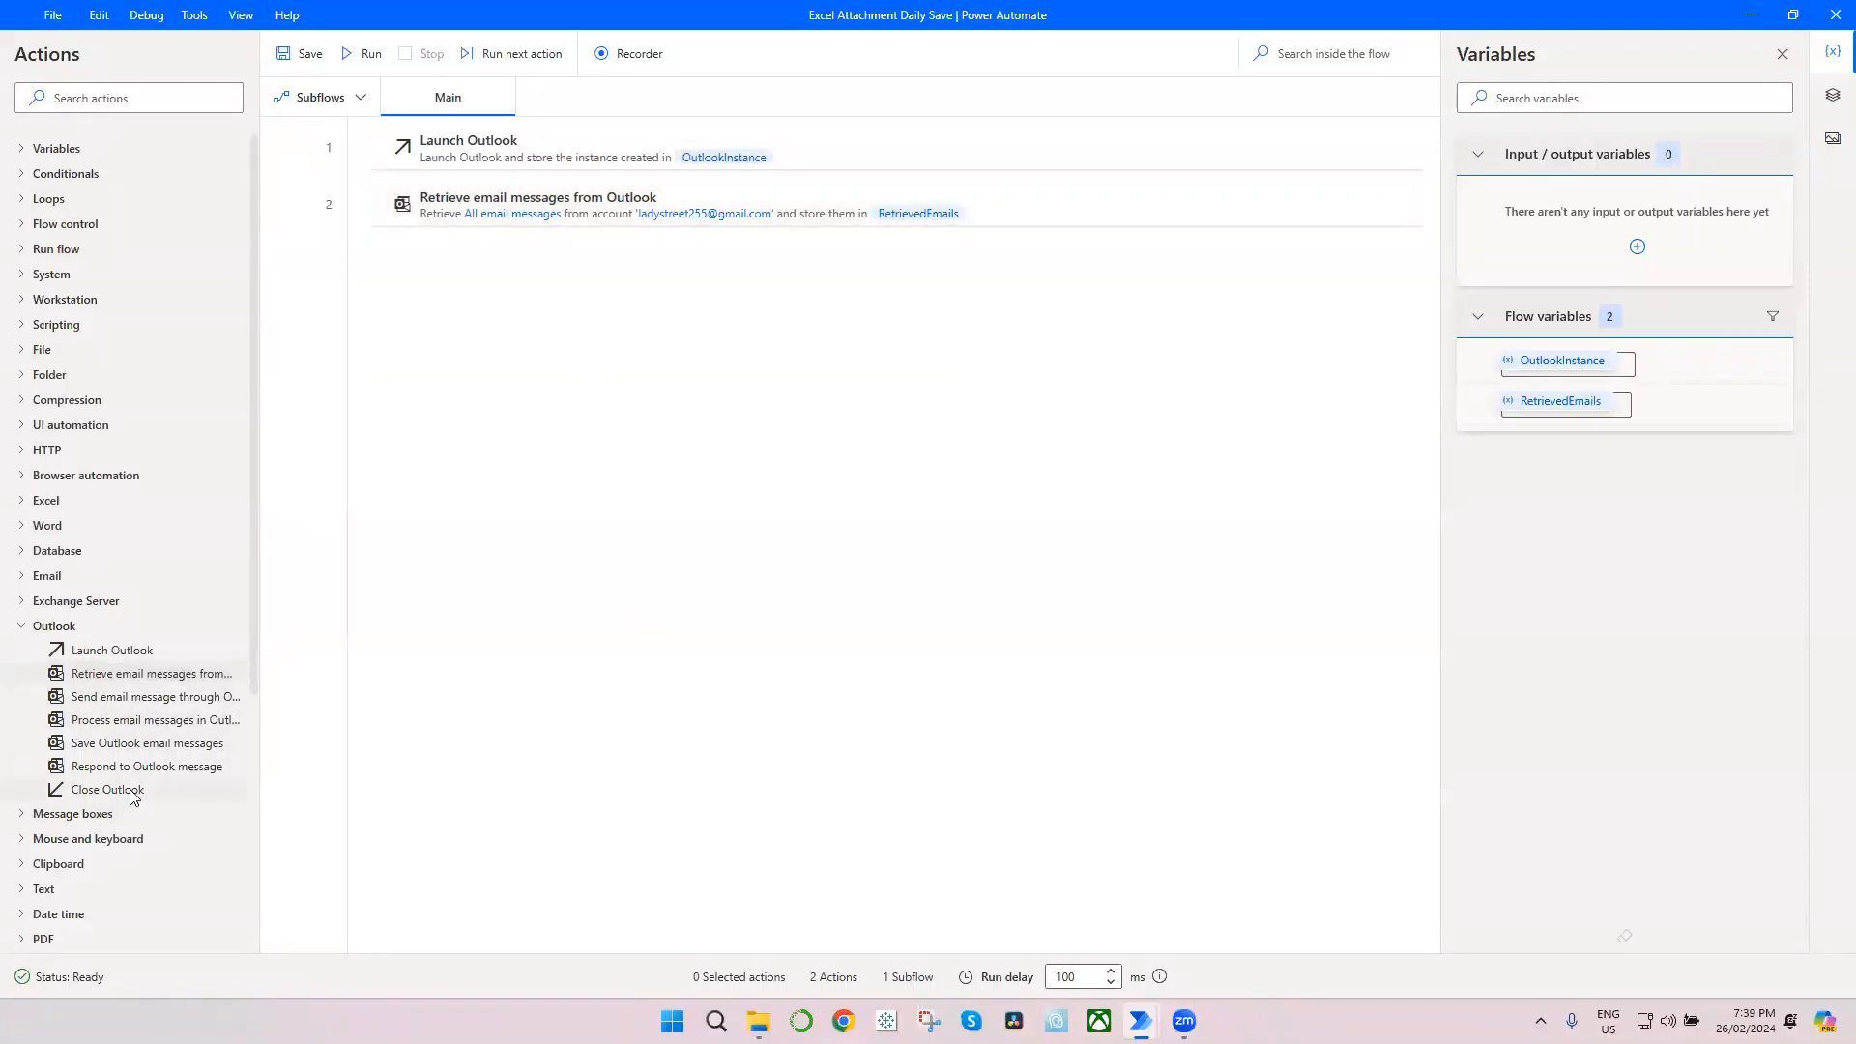
Step: Add a Close Outlook action for OutlookInstance at the end of the flow and run the flow
drag(133, 792, 688, 488)
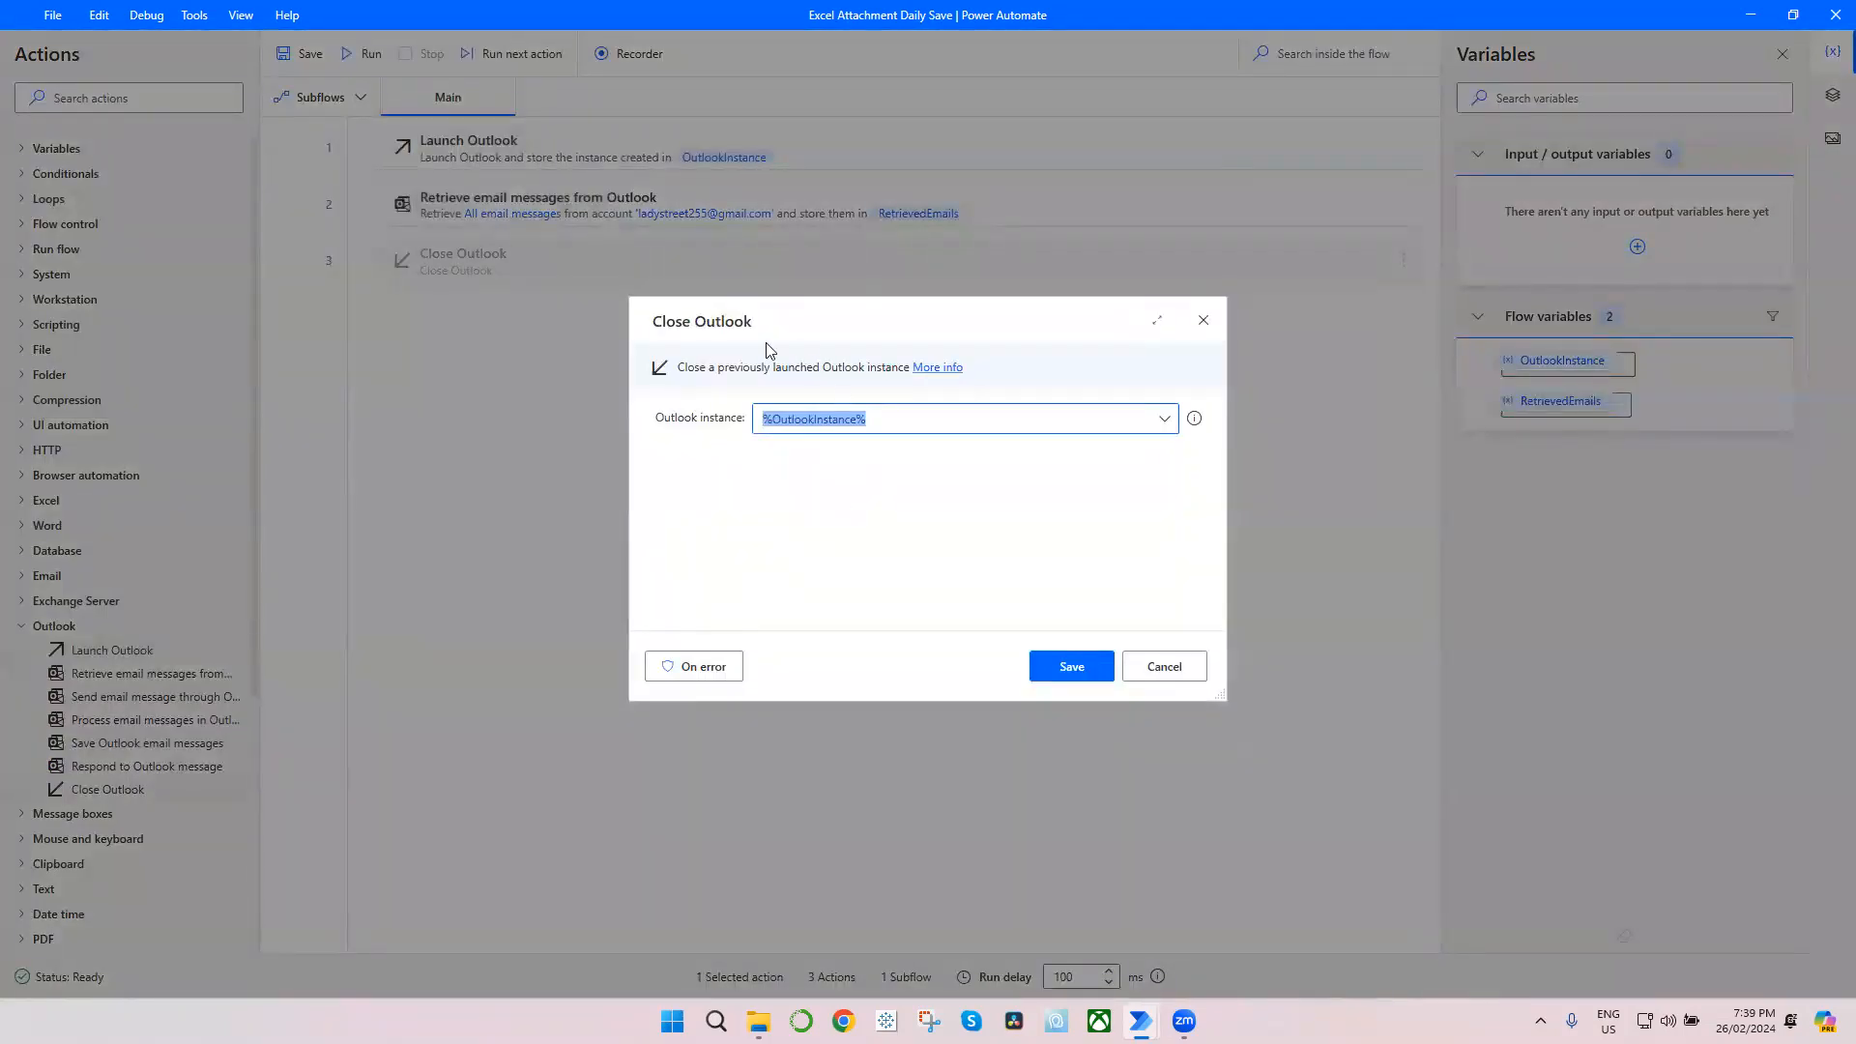
click(1071, 669)
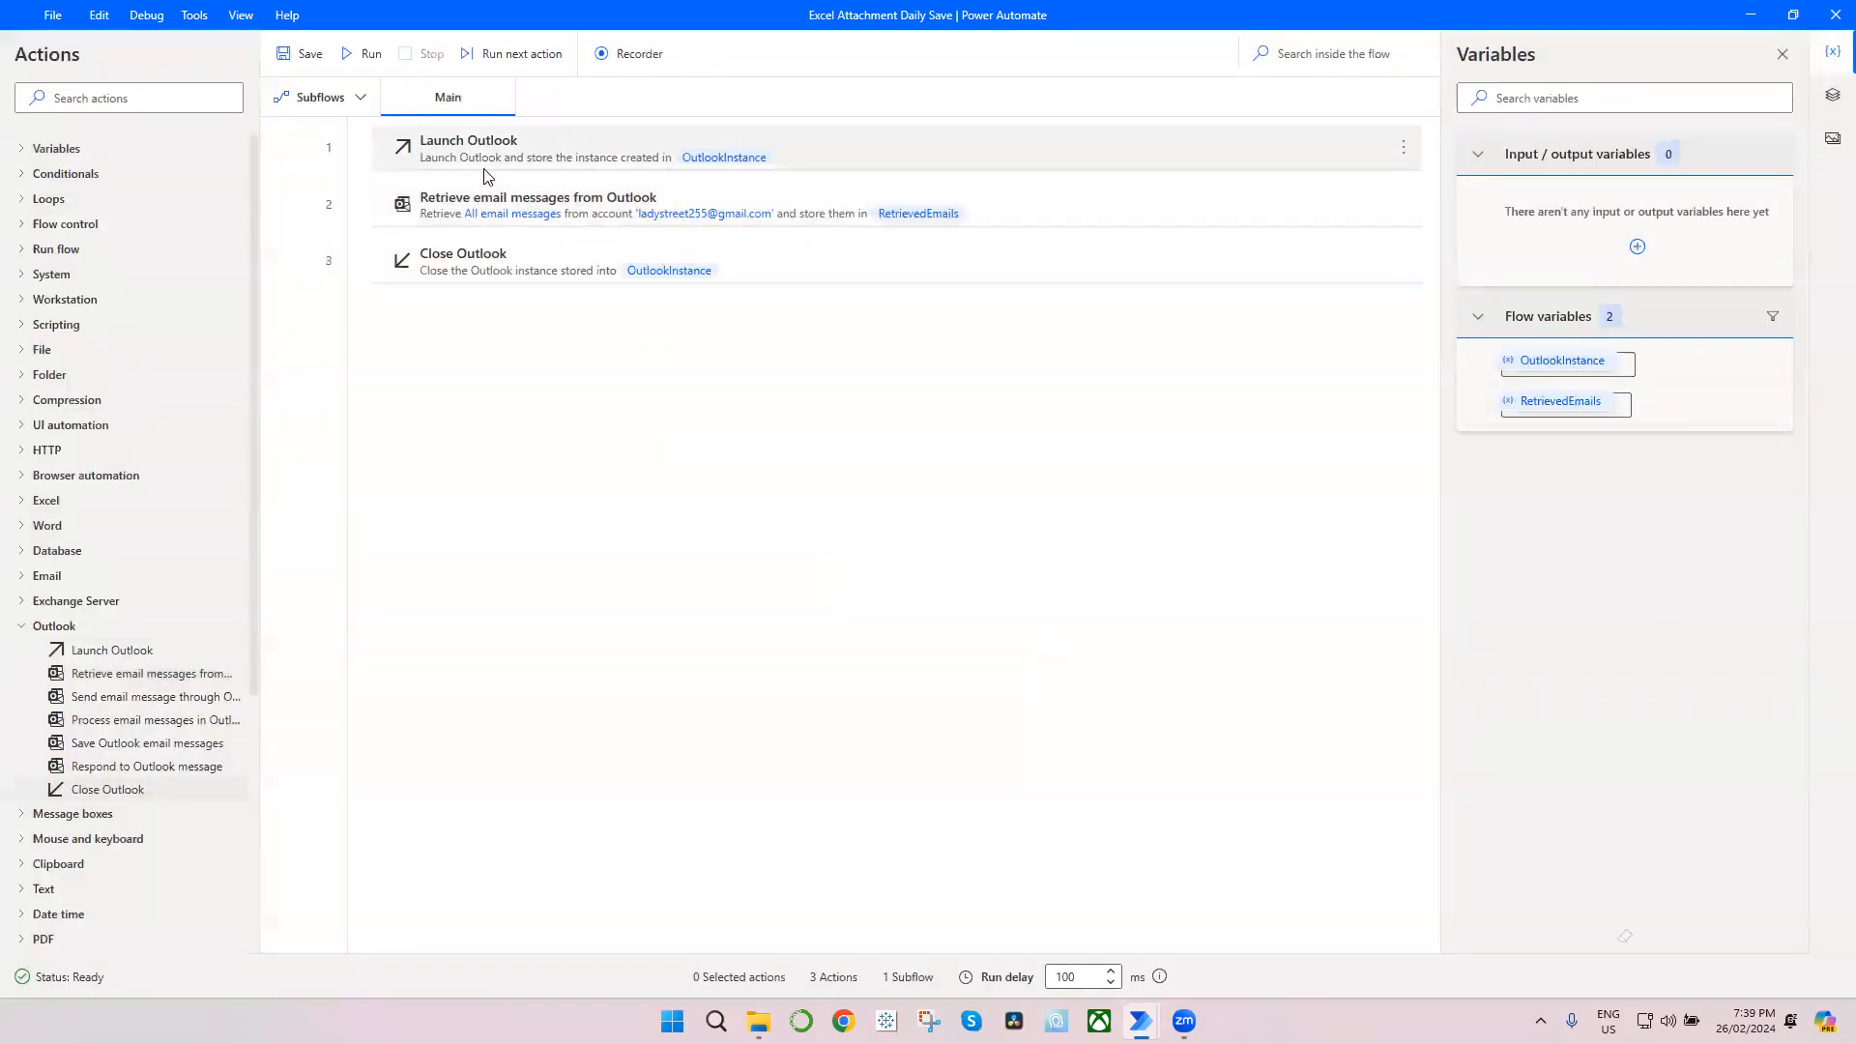
click(351, 56)
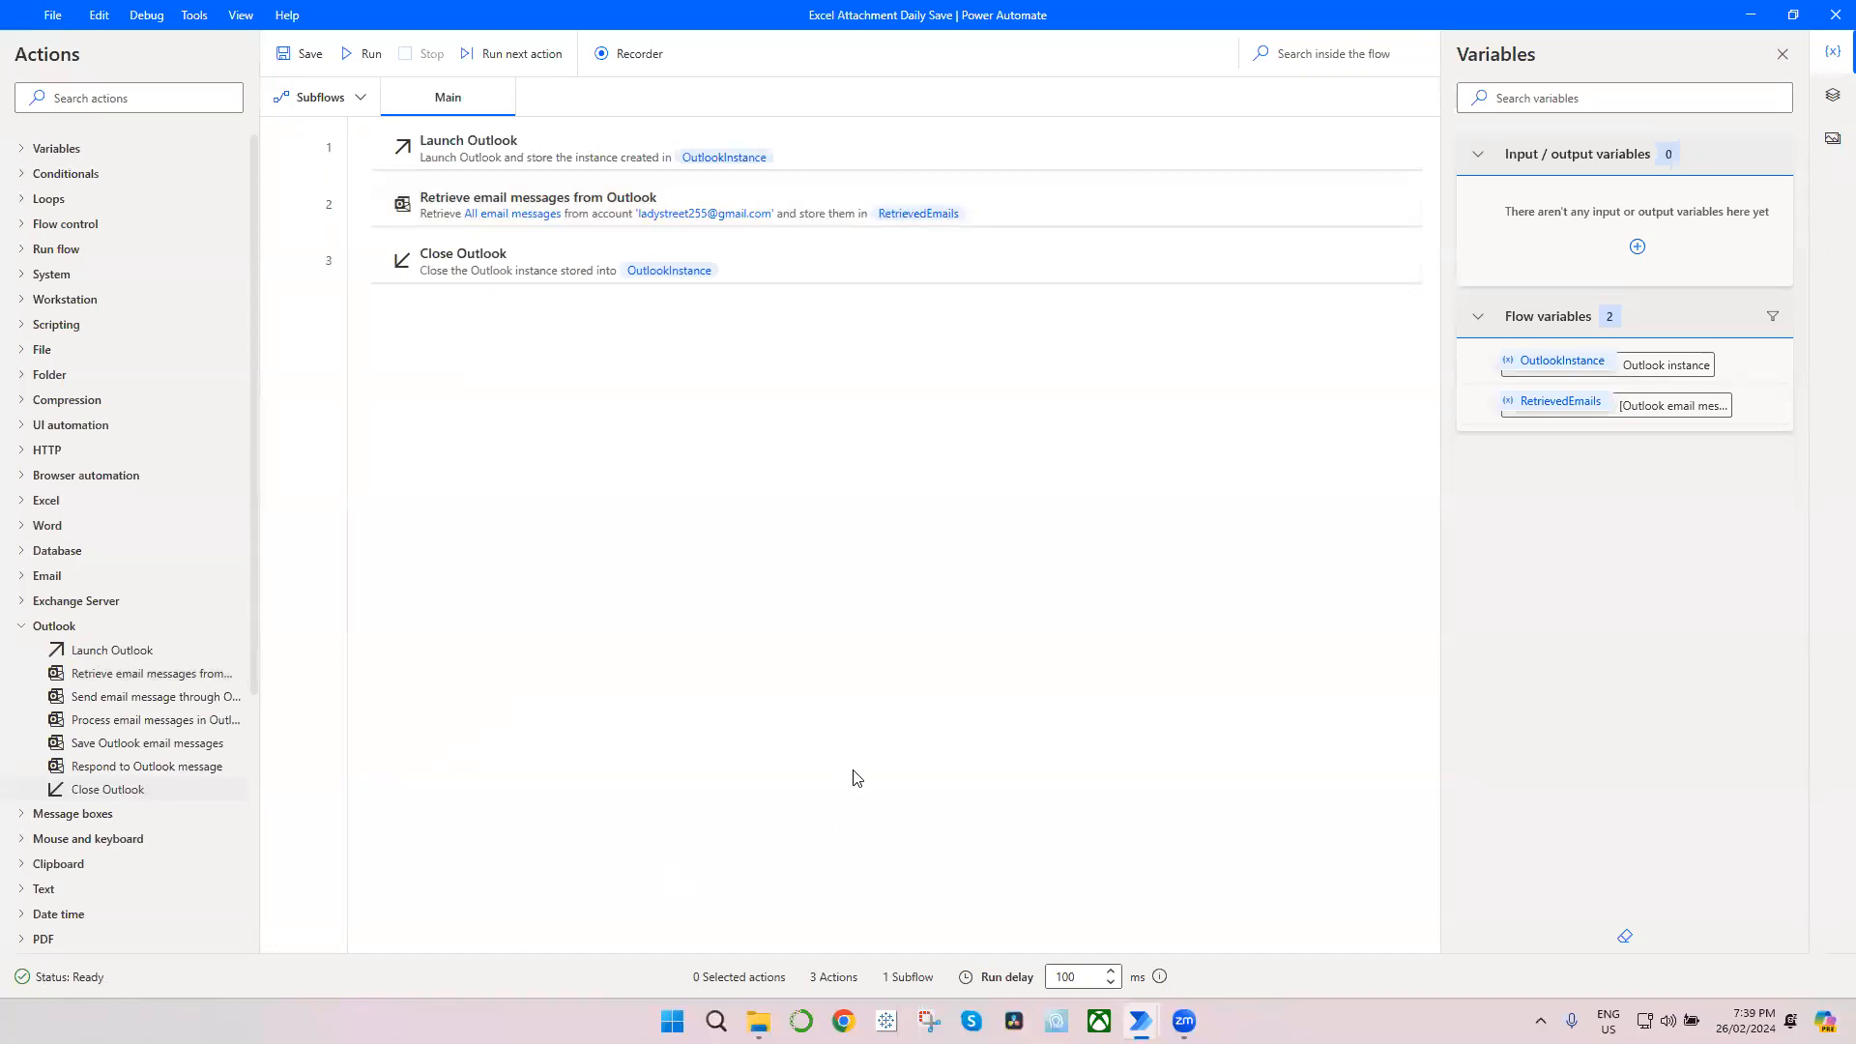
Step: Switch to File Explorer and examine the attachment files saved in the Public Downloads folder
click(757, 1020)
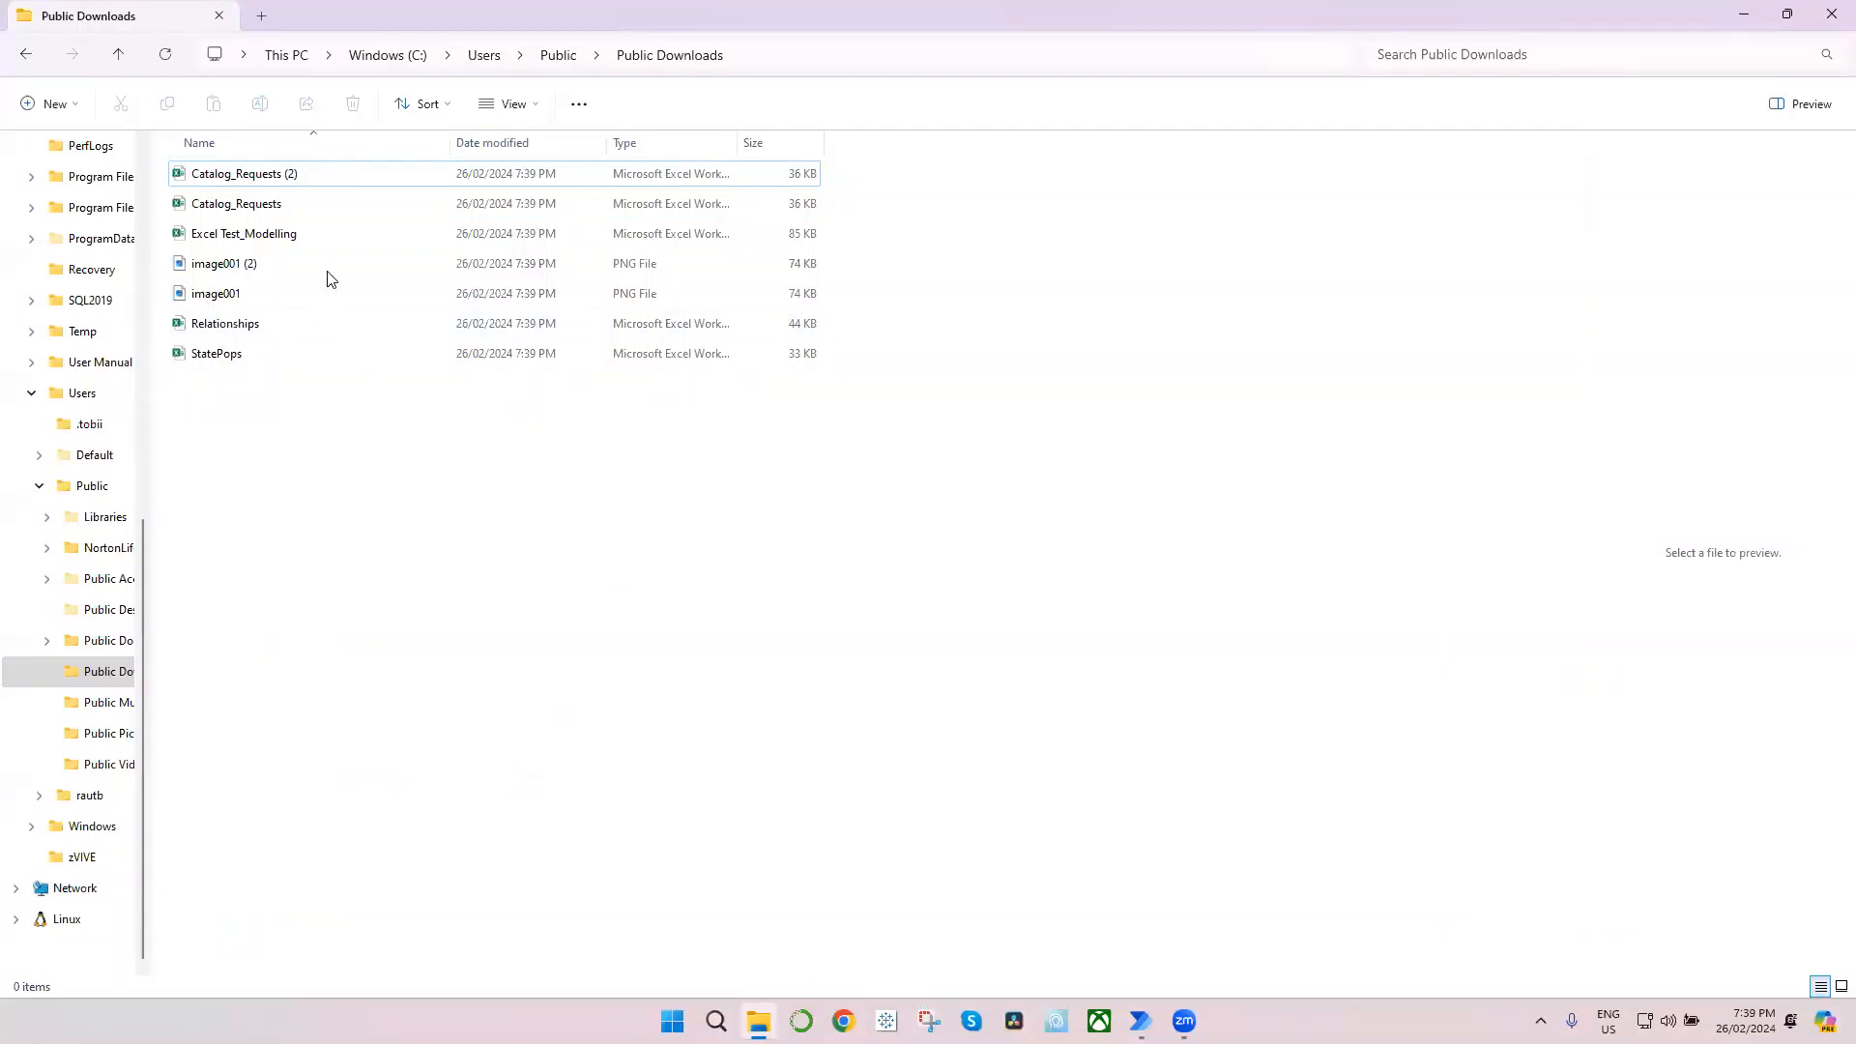
click(314, 174)
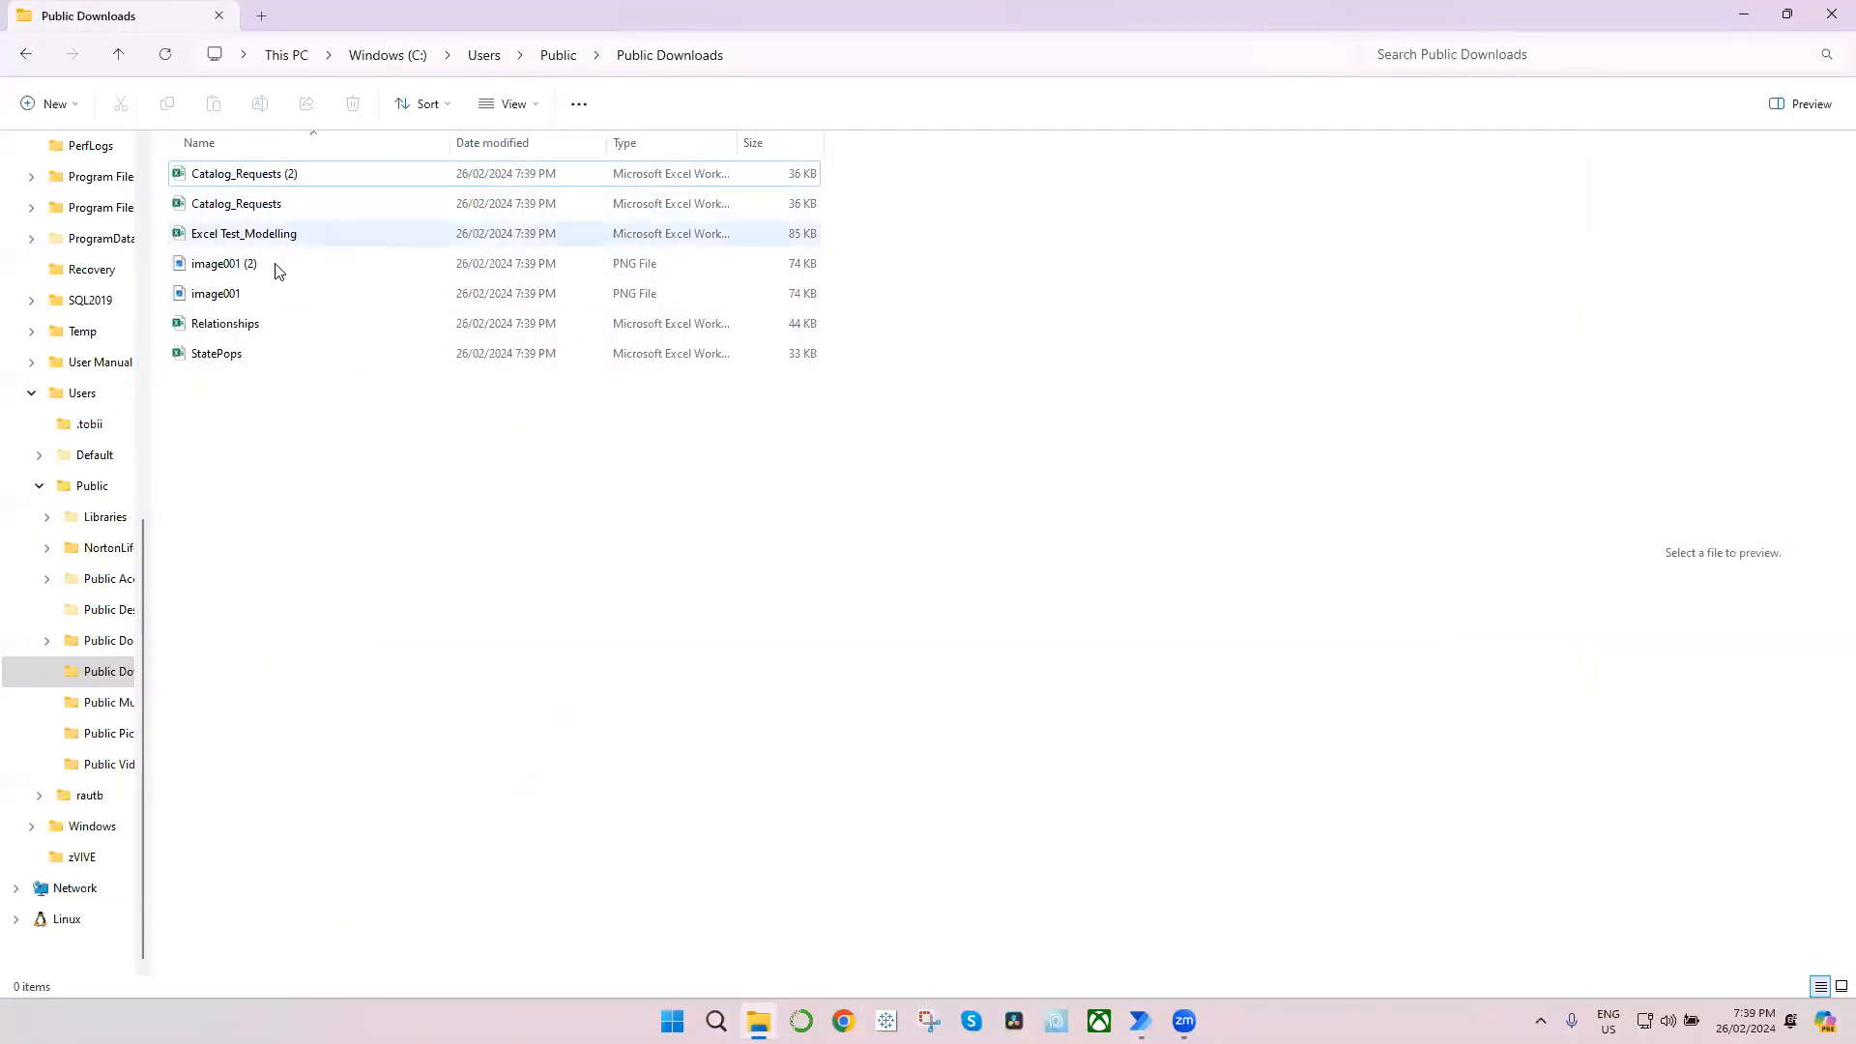
drag(286, 365, 348, 201)
click(442, 469)
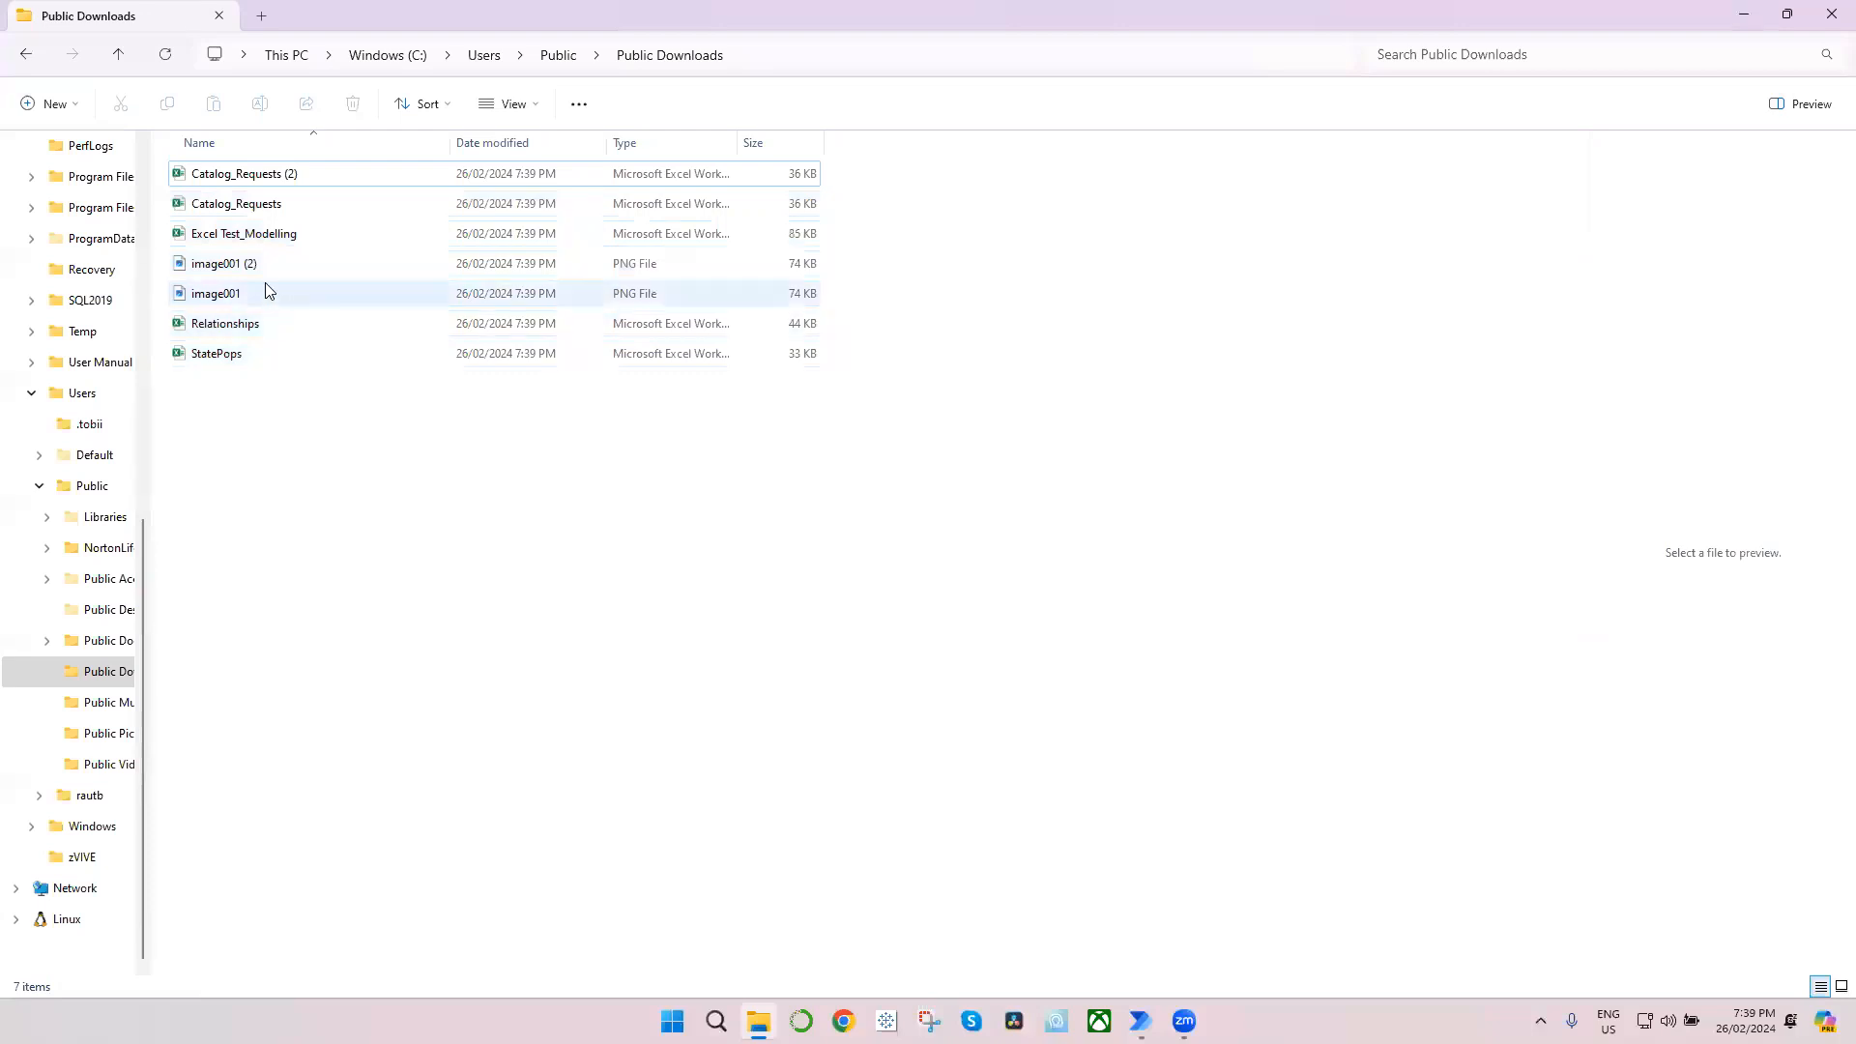
mouse_move(242, 302)
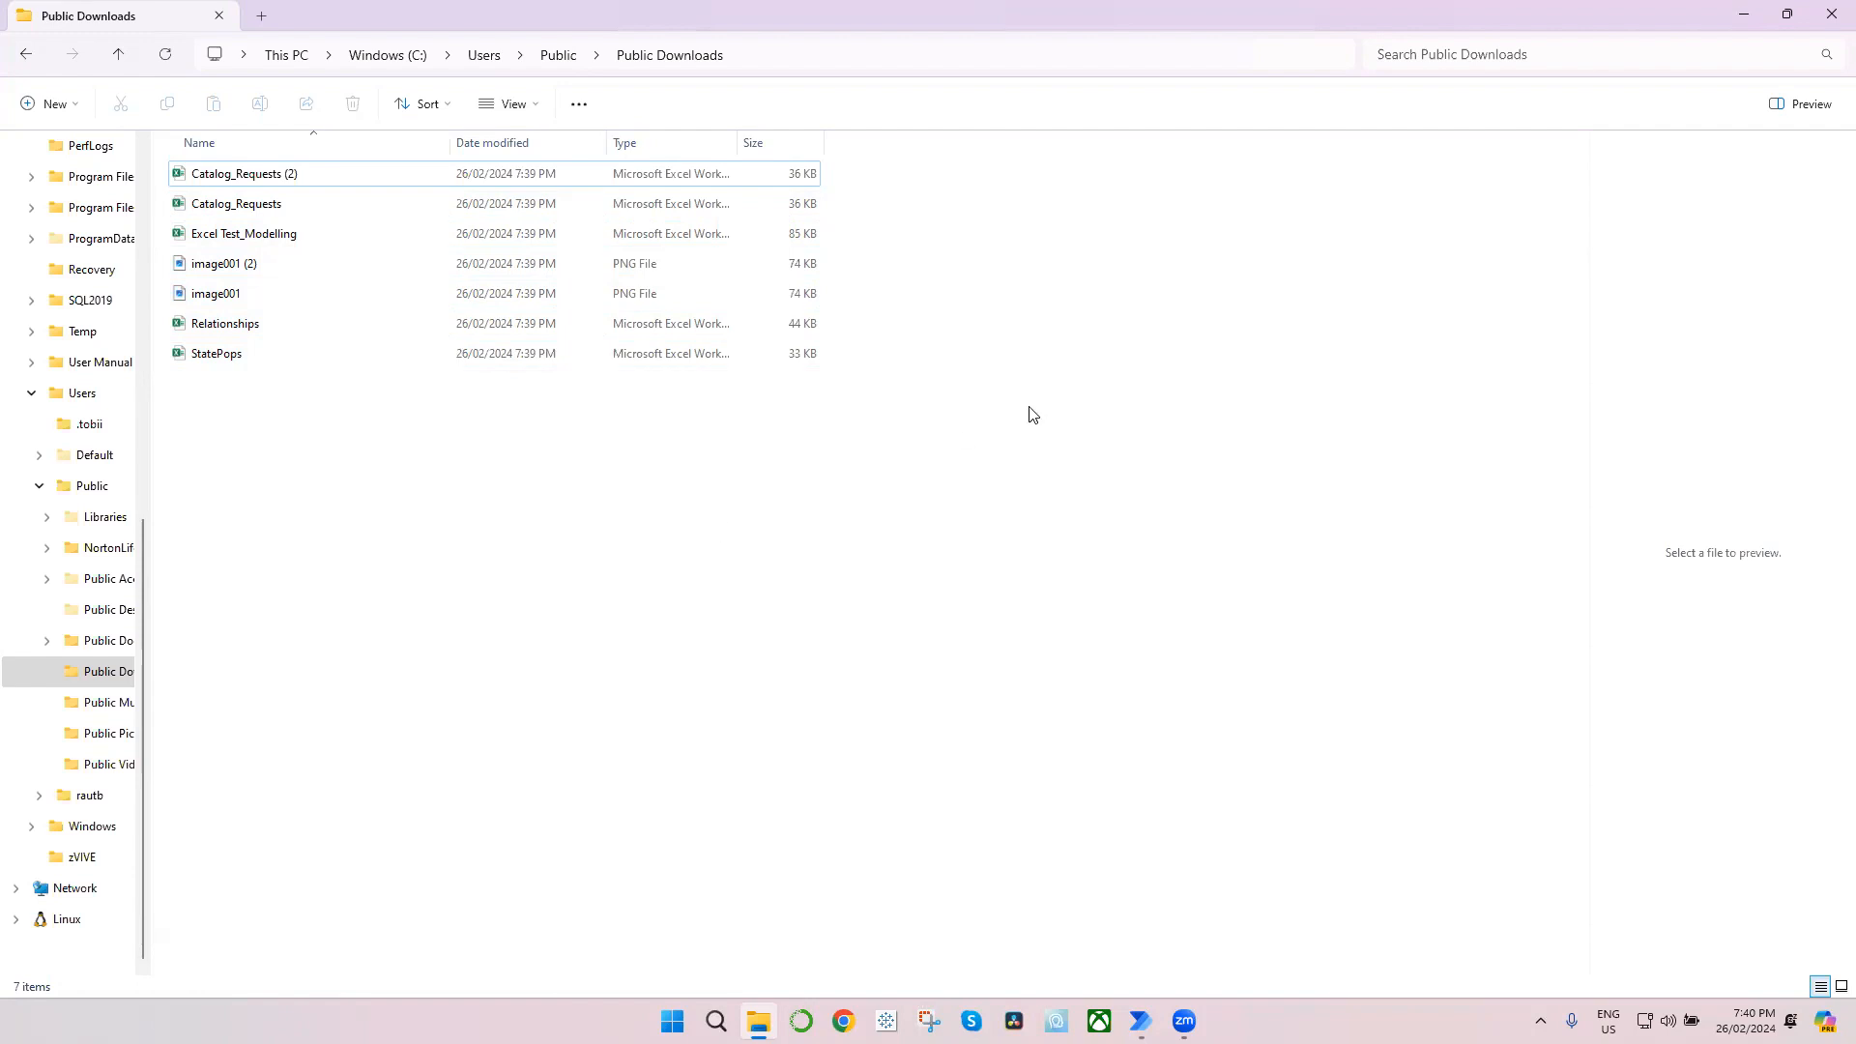
Step: Switch to the Excel Attachment Daily Save flow in Power Automate and add a Create folder action directly after Launch Outlook
mouse_move(1141, 1021)
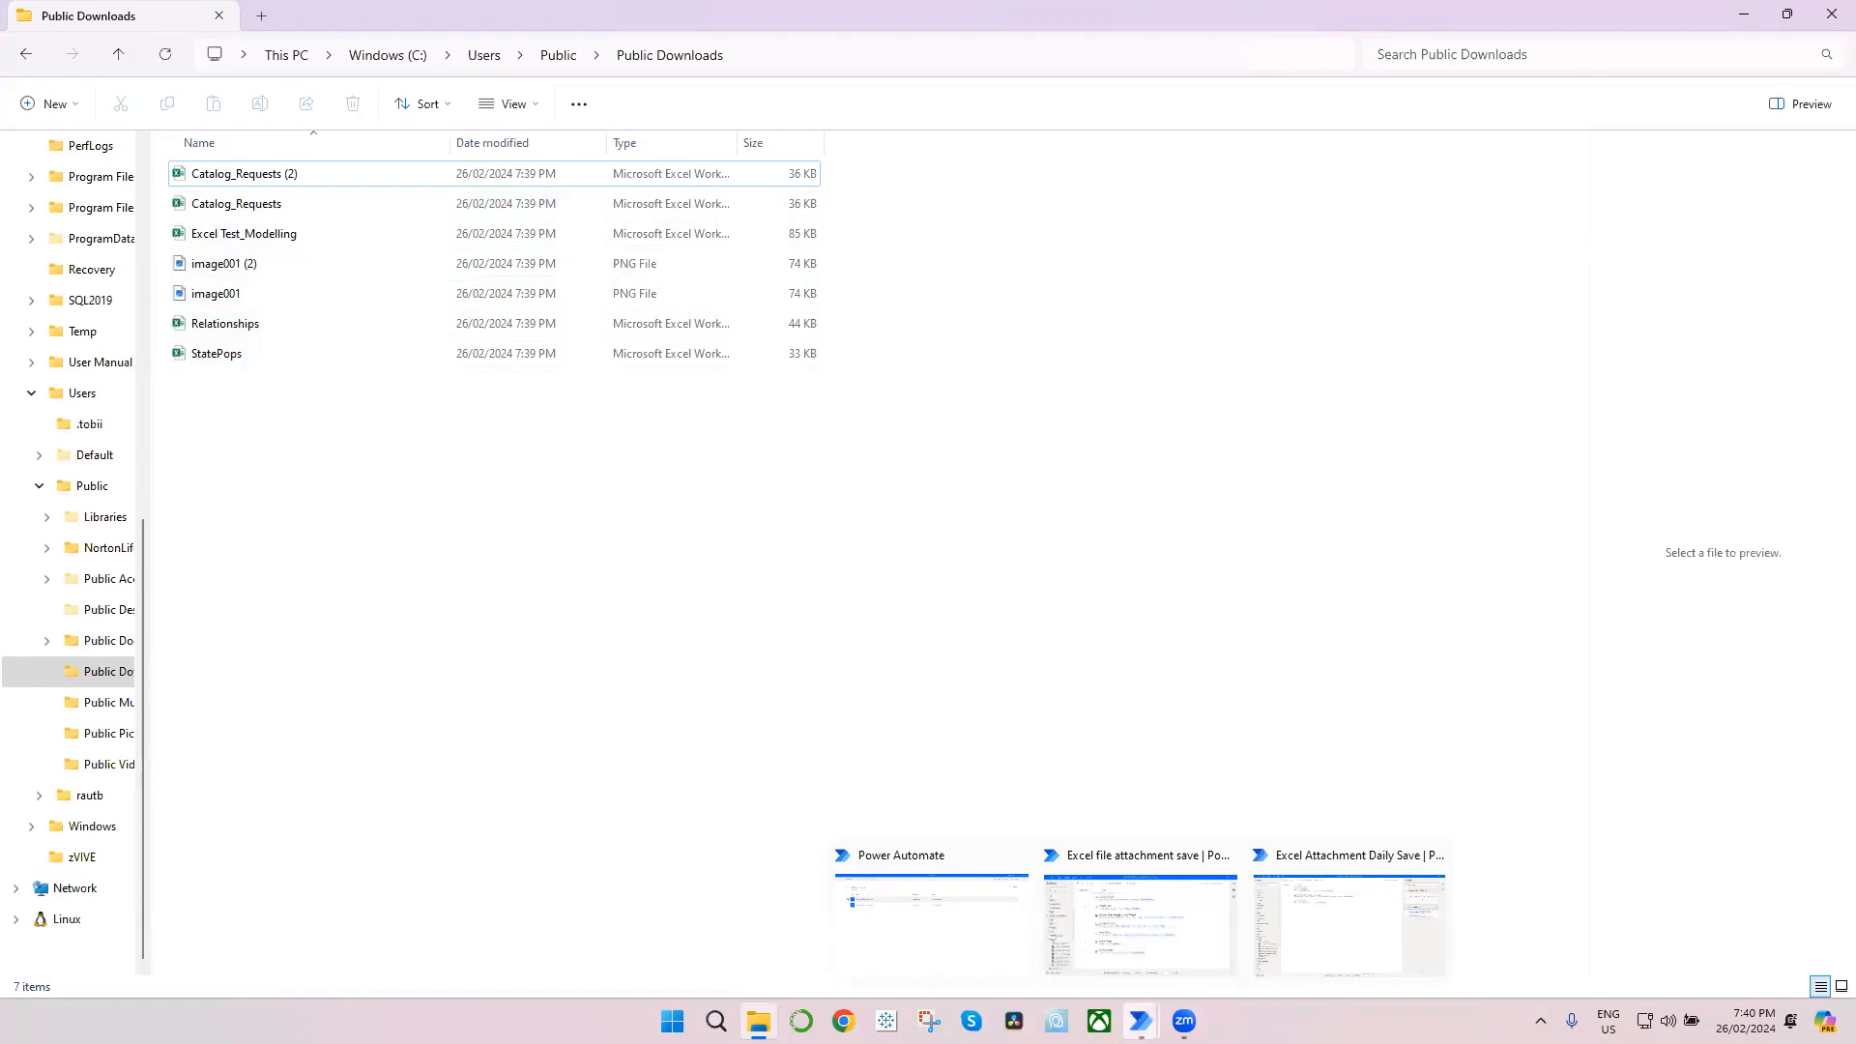
click(1326, 960)
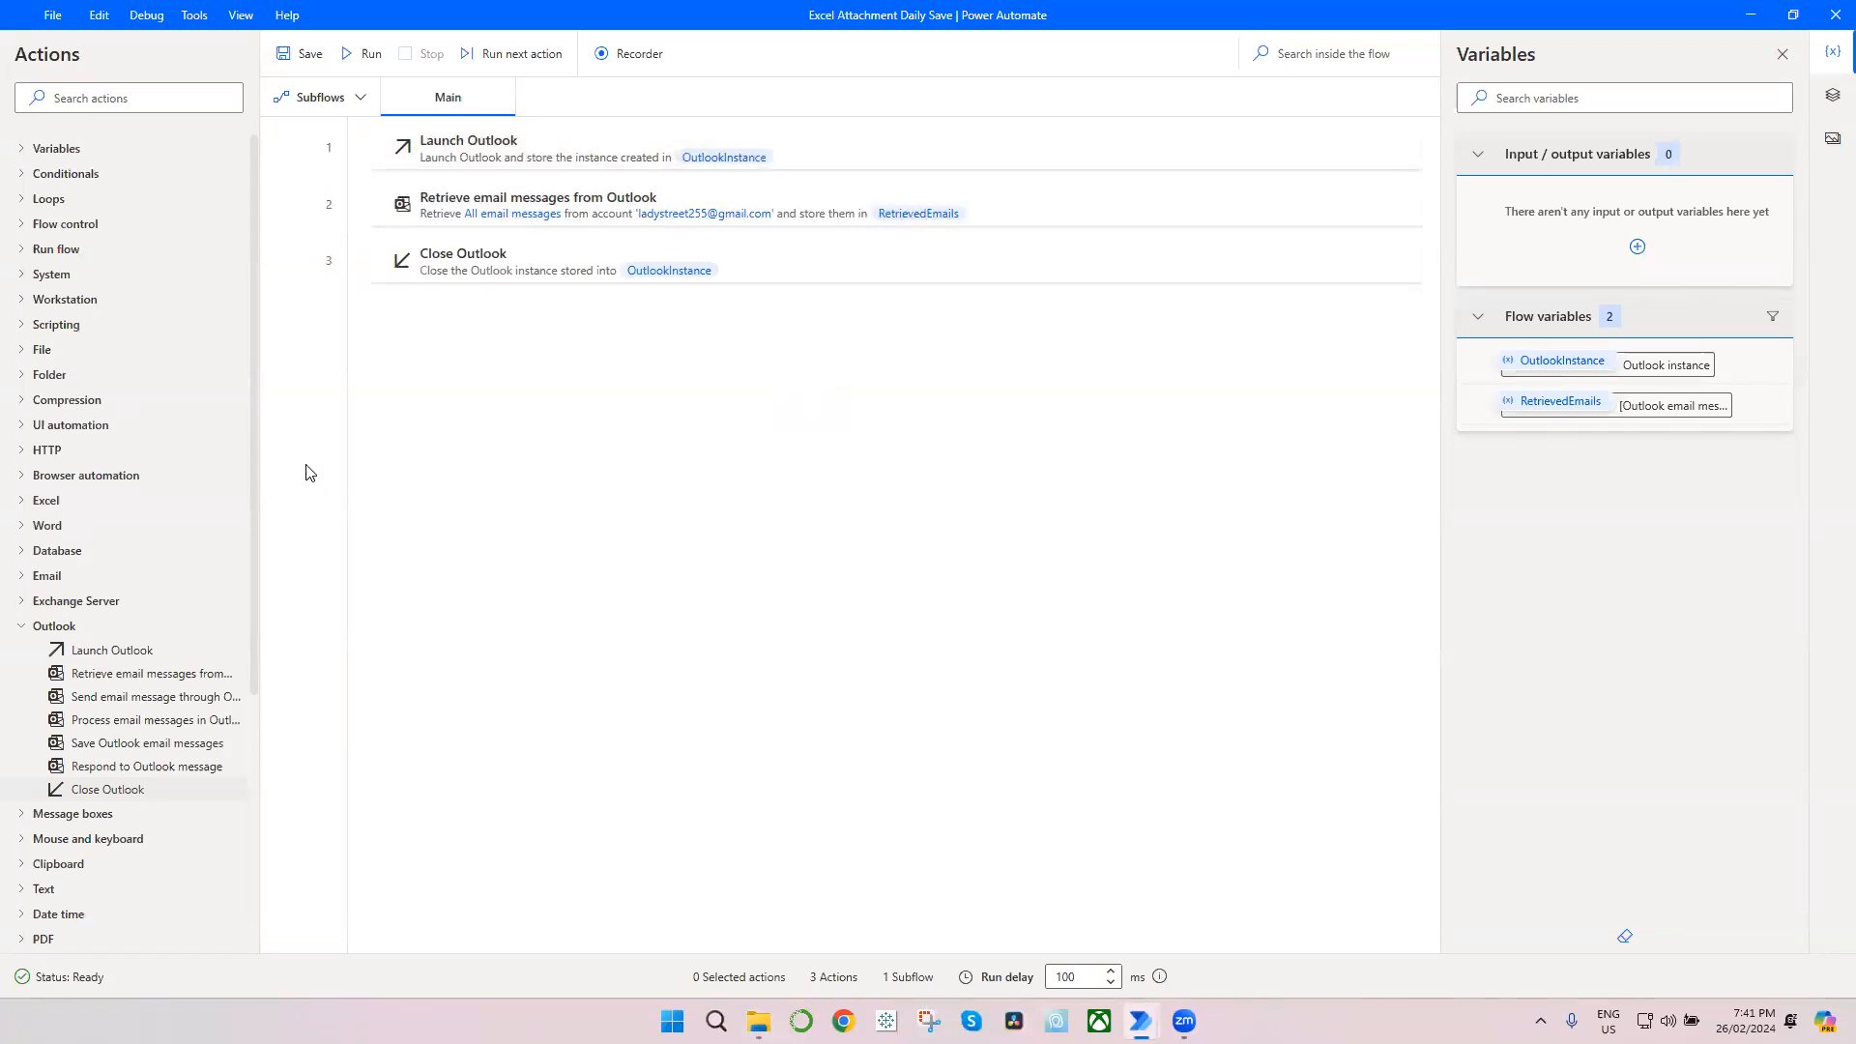
click(194, 103)
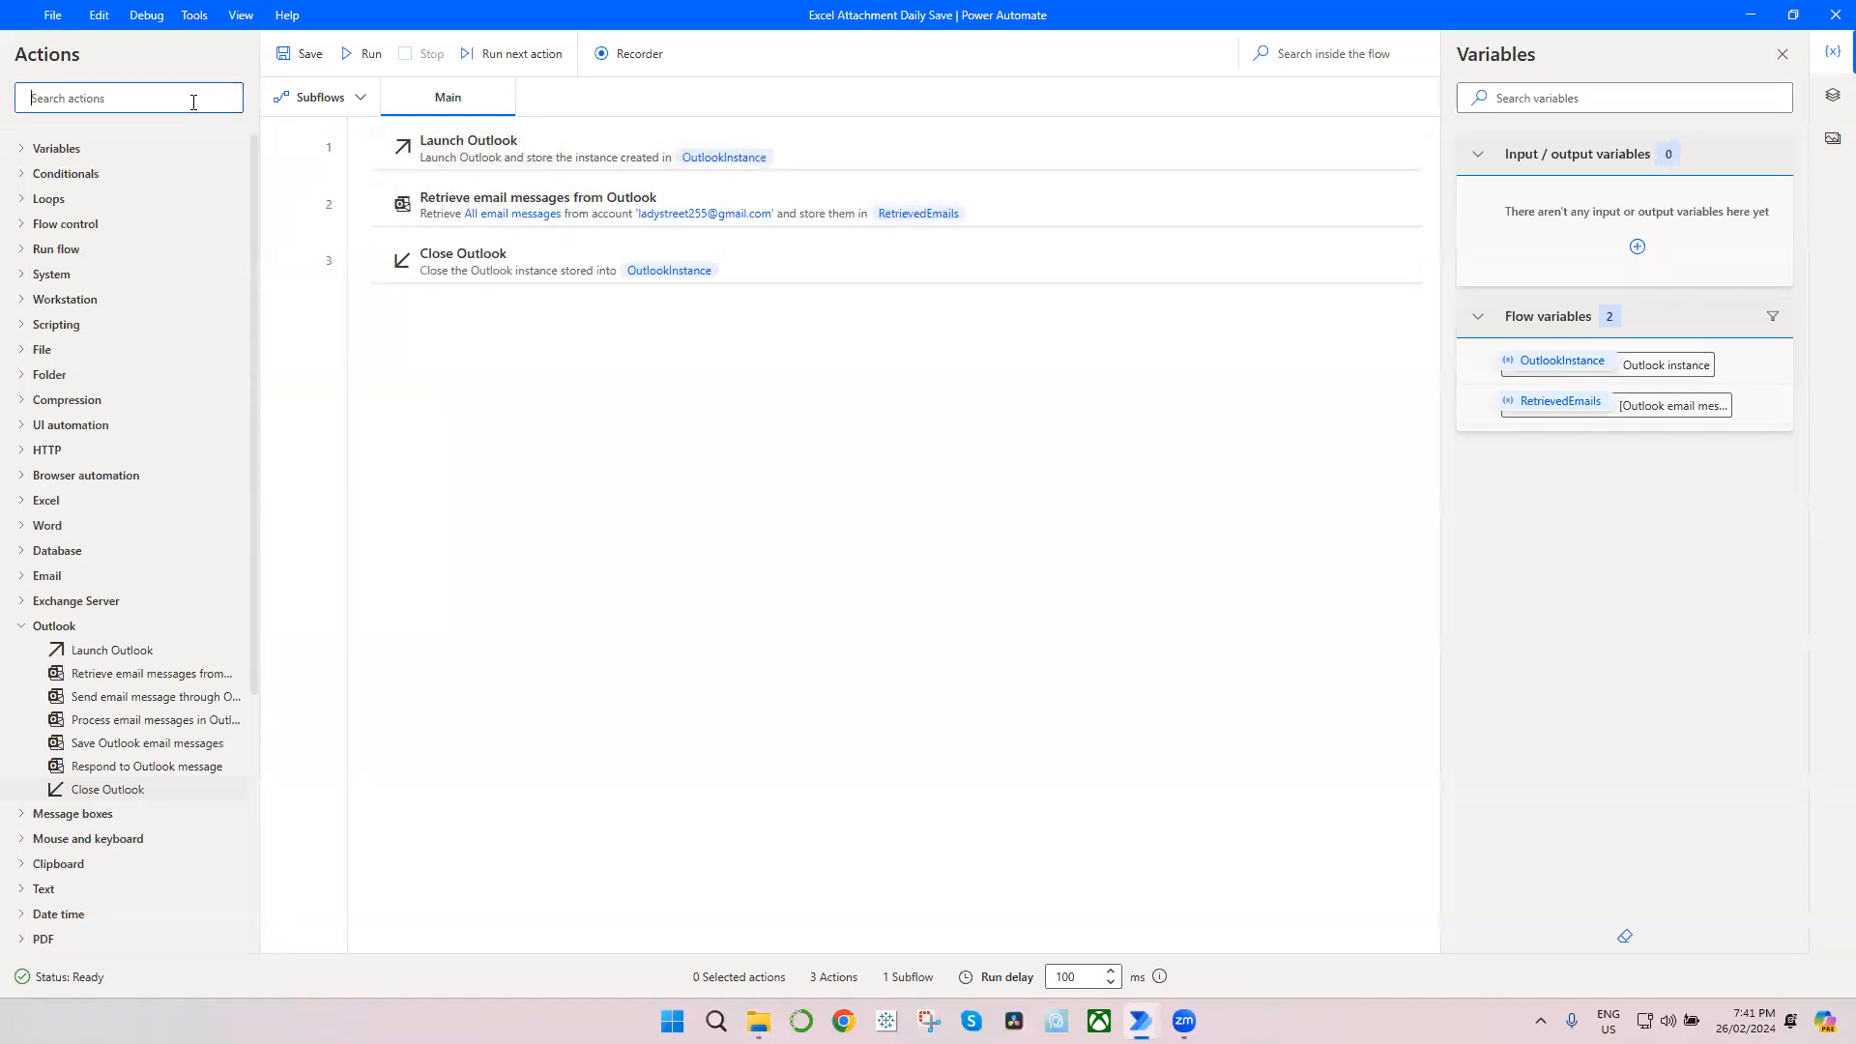
text(create)
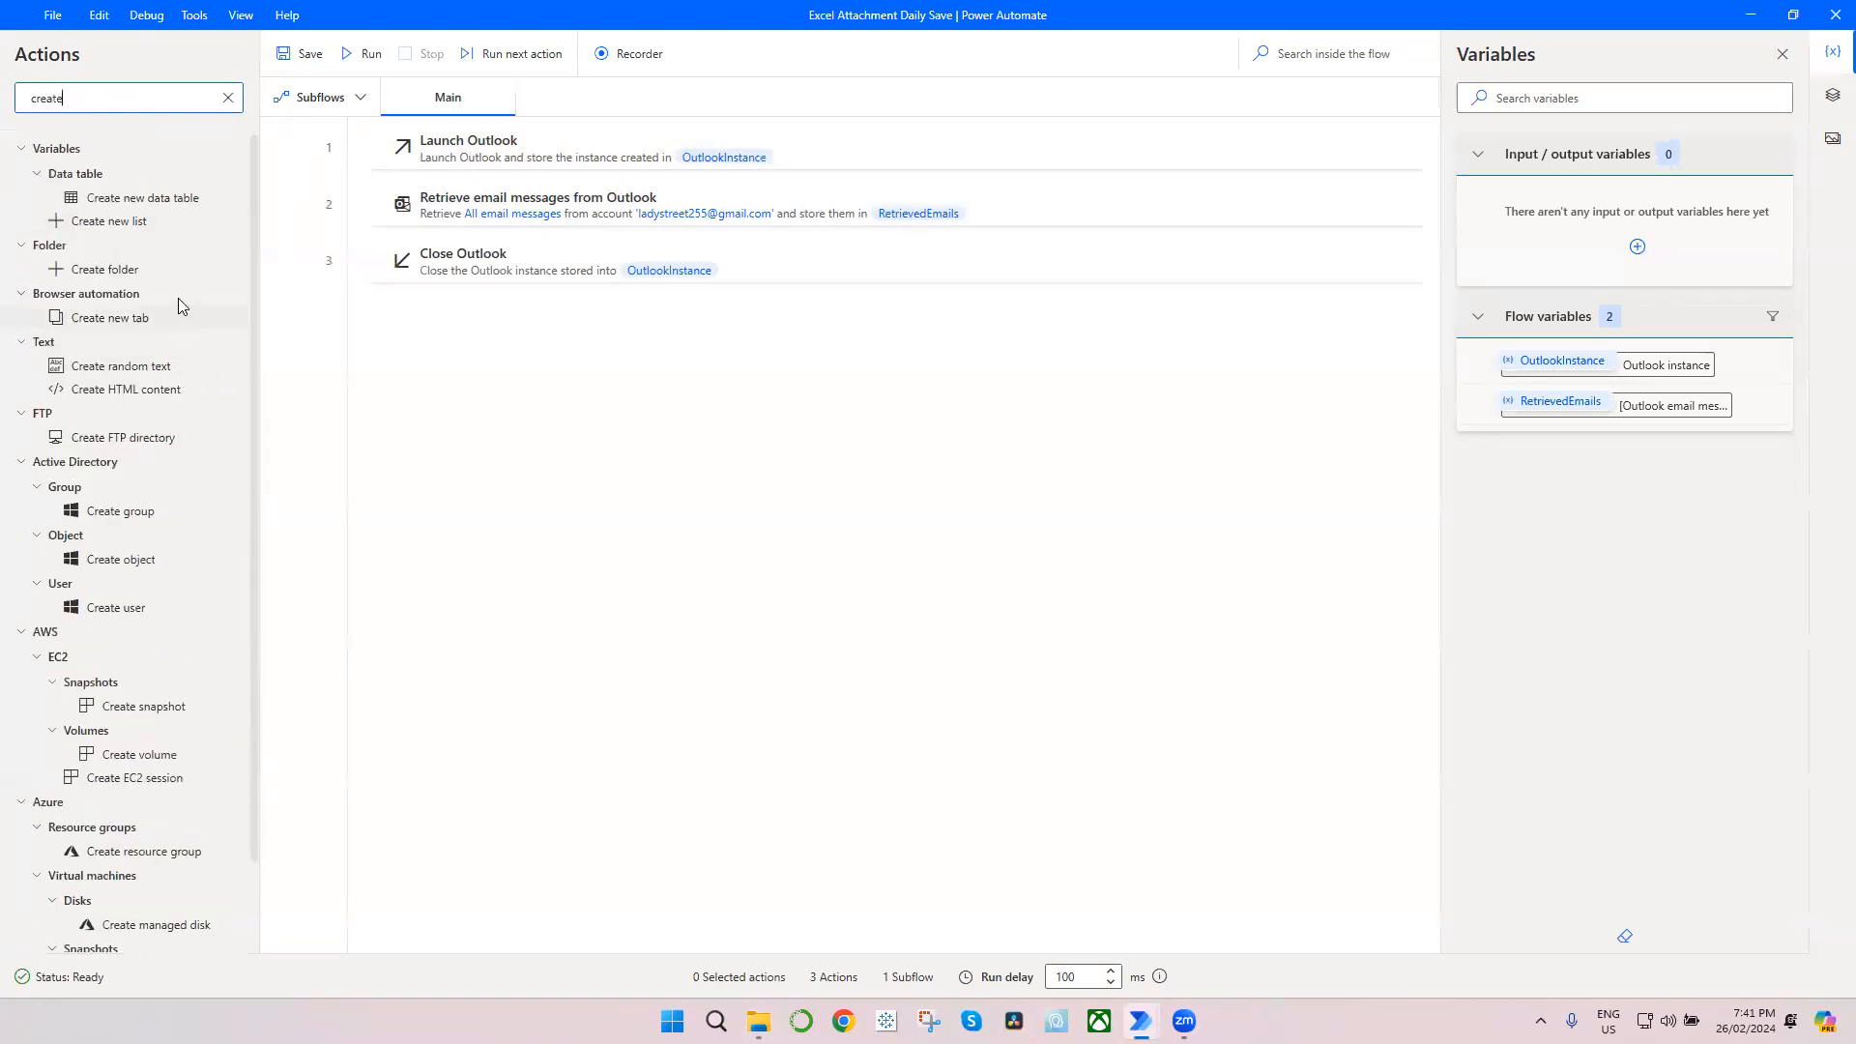
drag(121, 275, 584, 259)
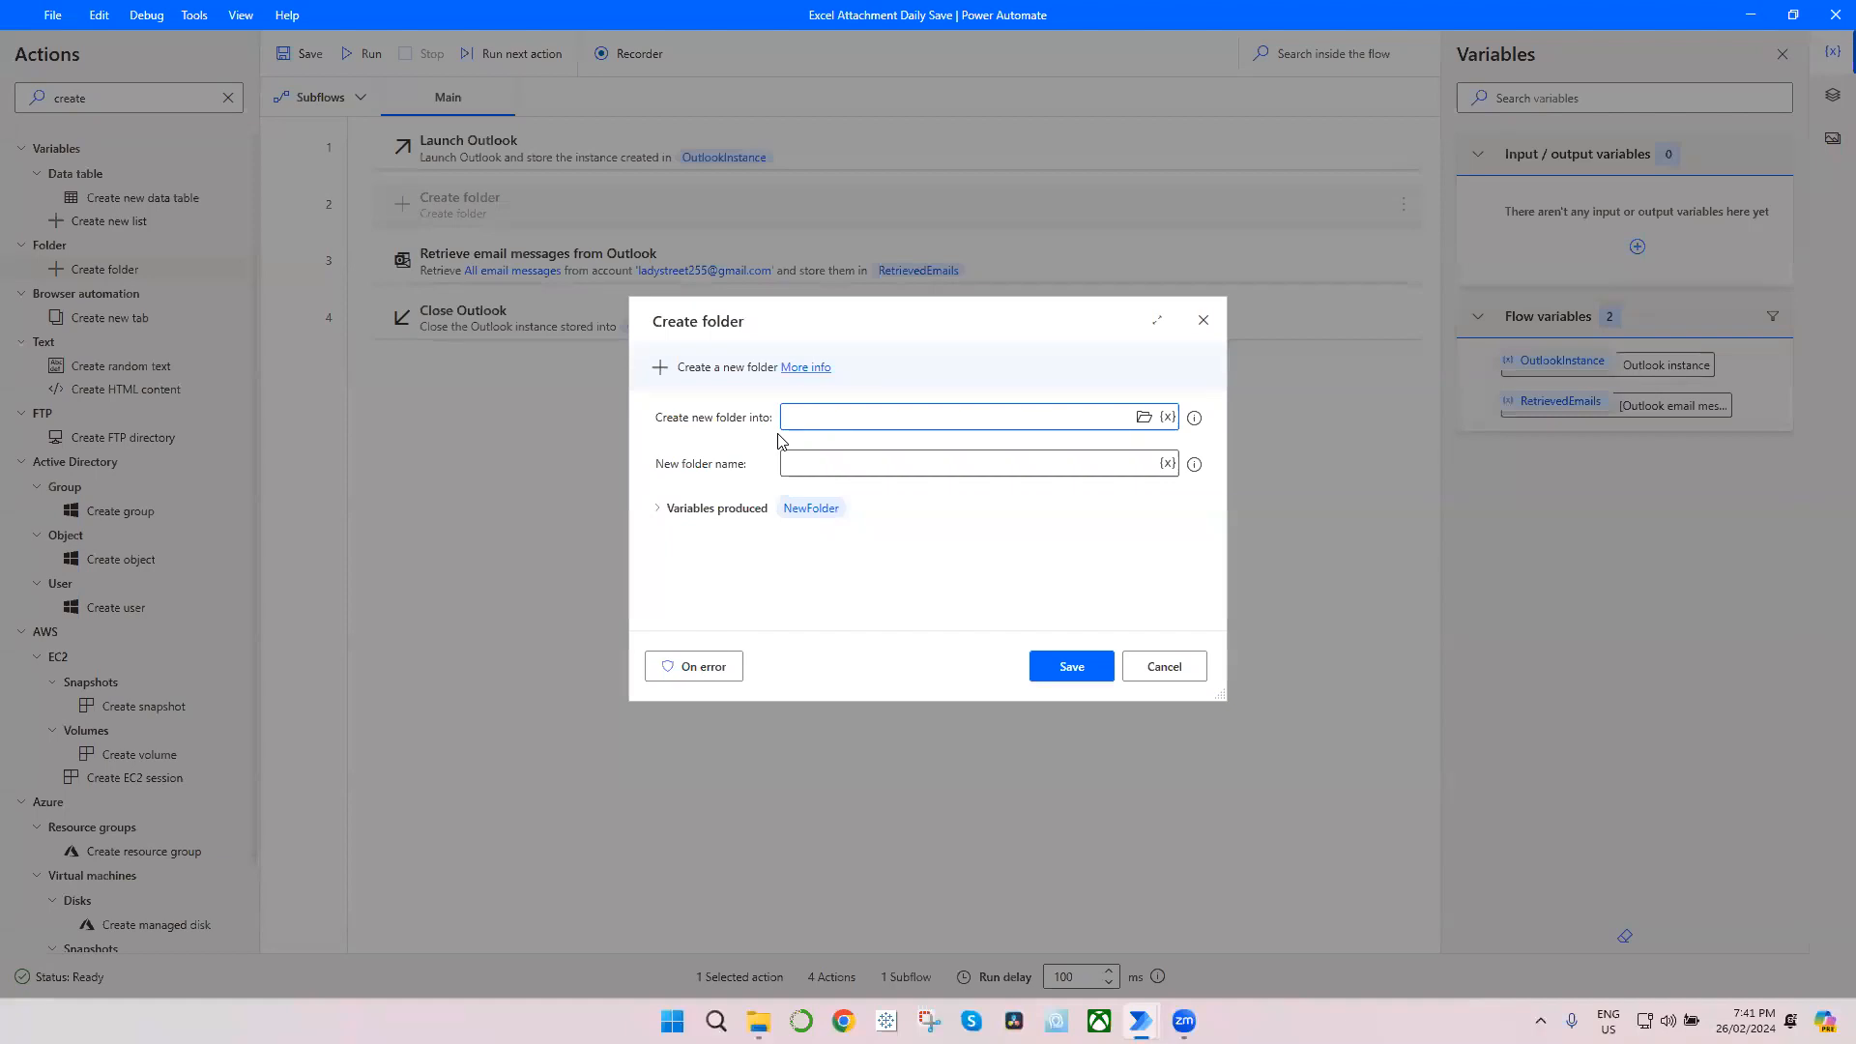
Step: Choose C:\Users\Public\Pictures as the location in which the new folder is created
click(1143, 419)
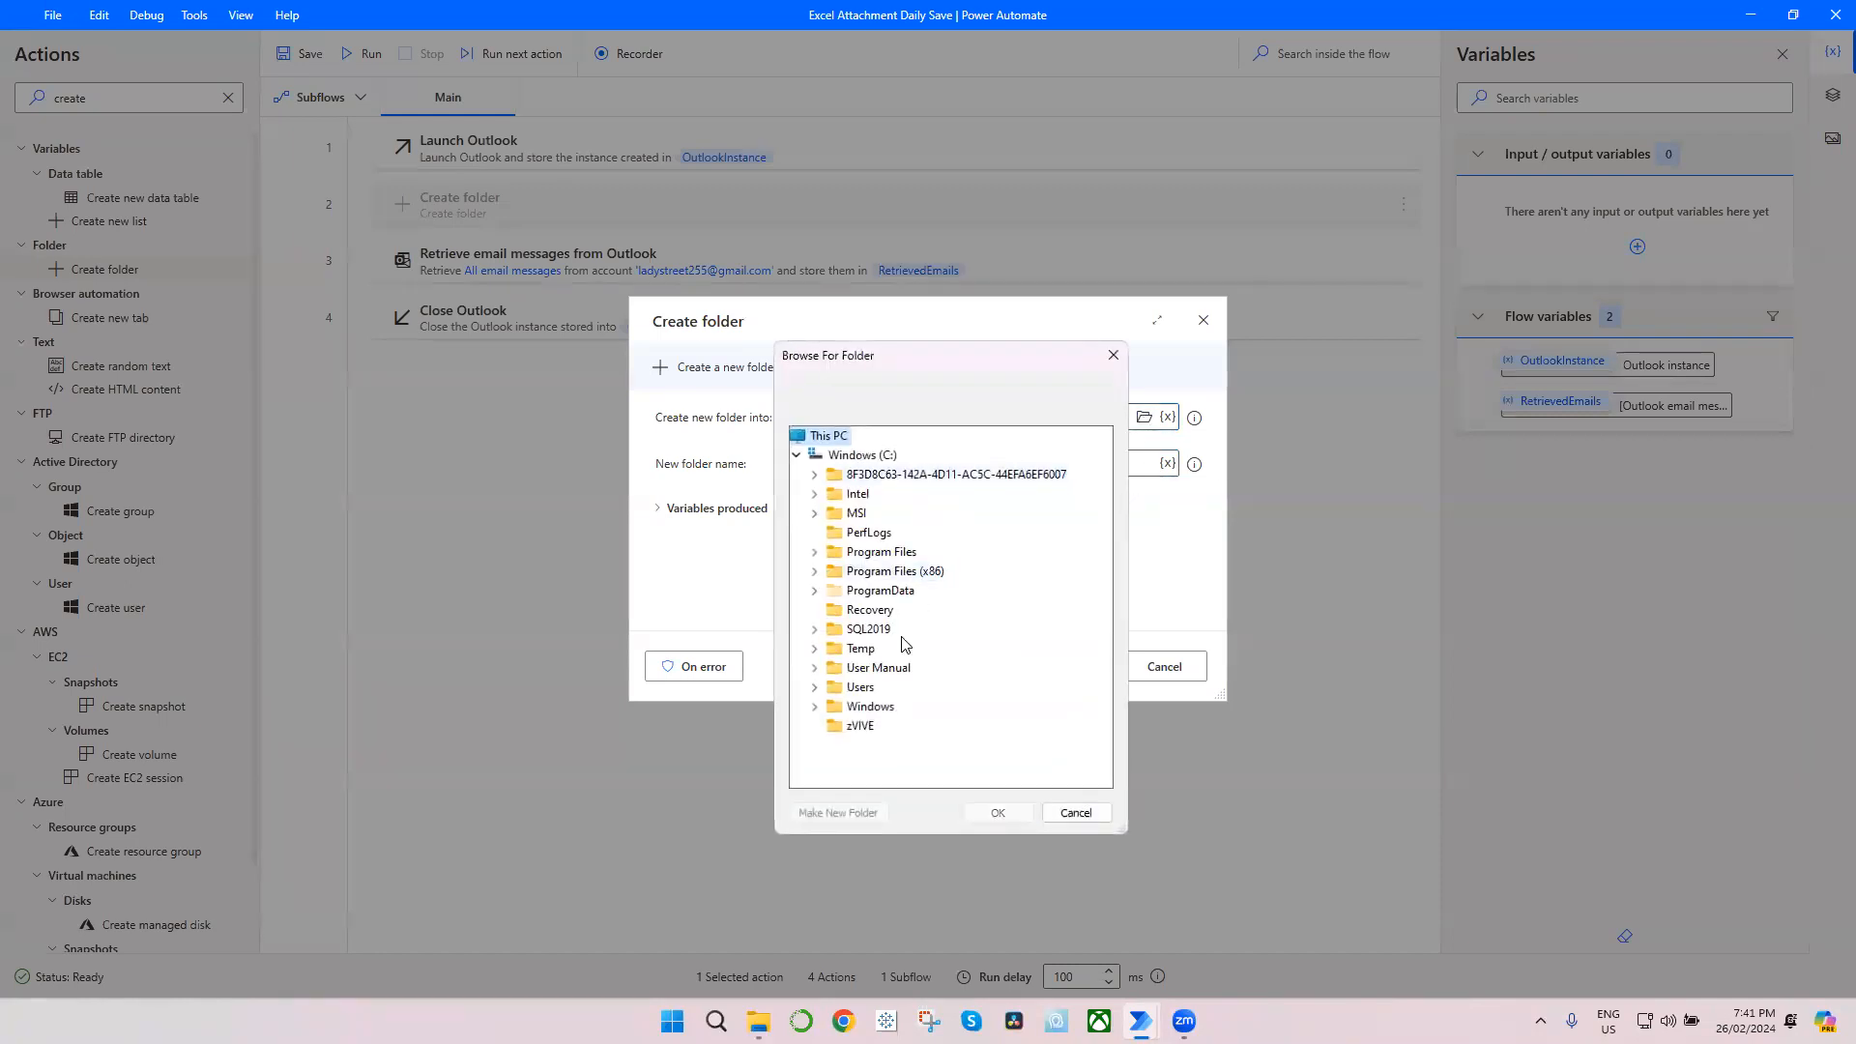
click(814, 689)
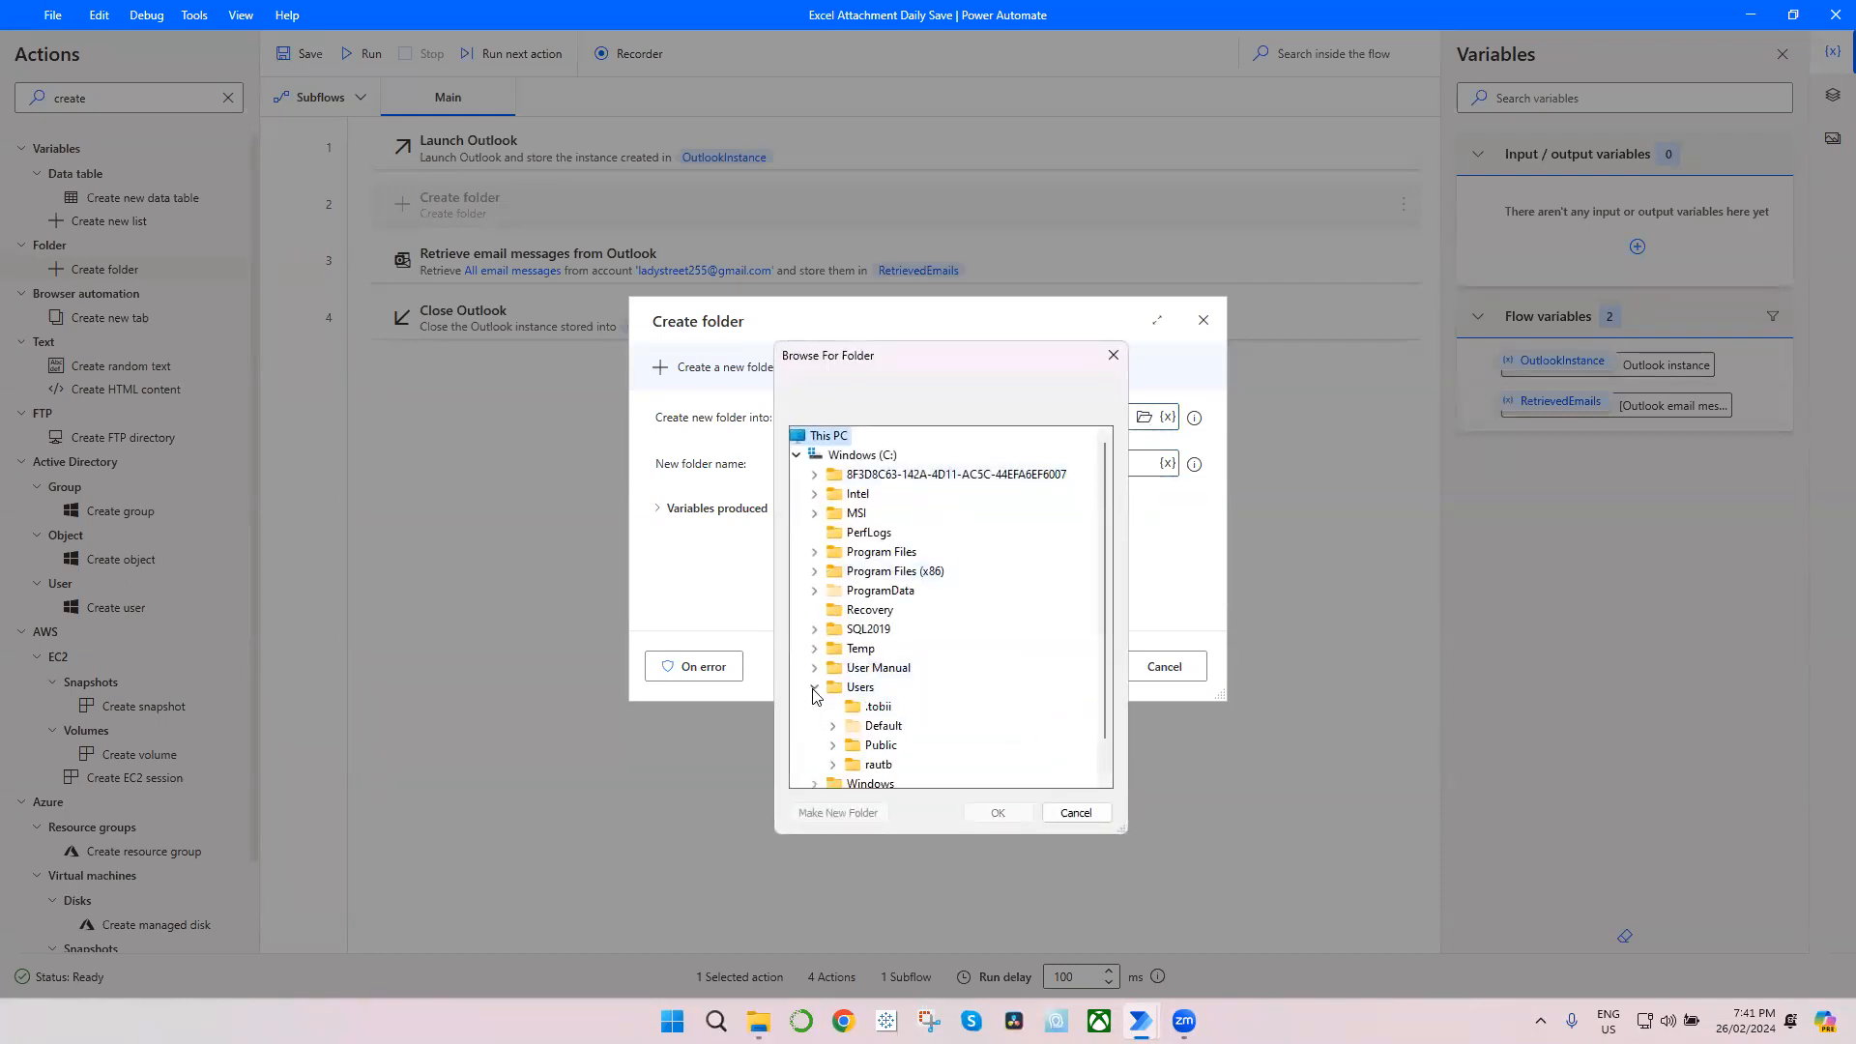
double_click(852, 752)
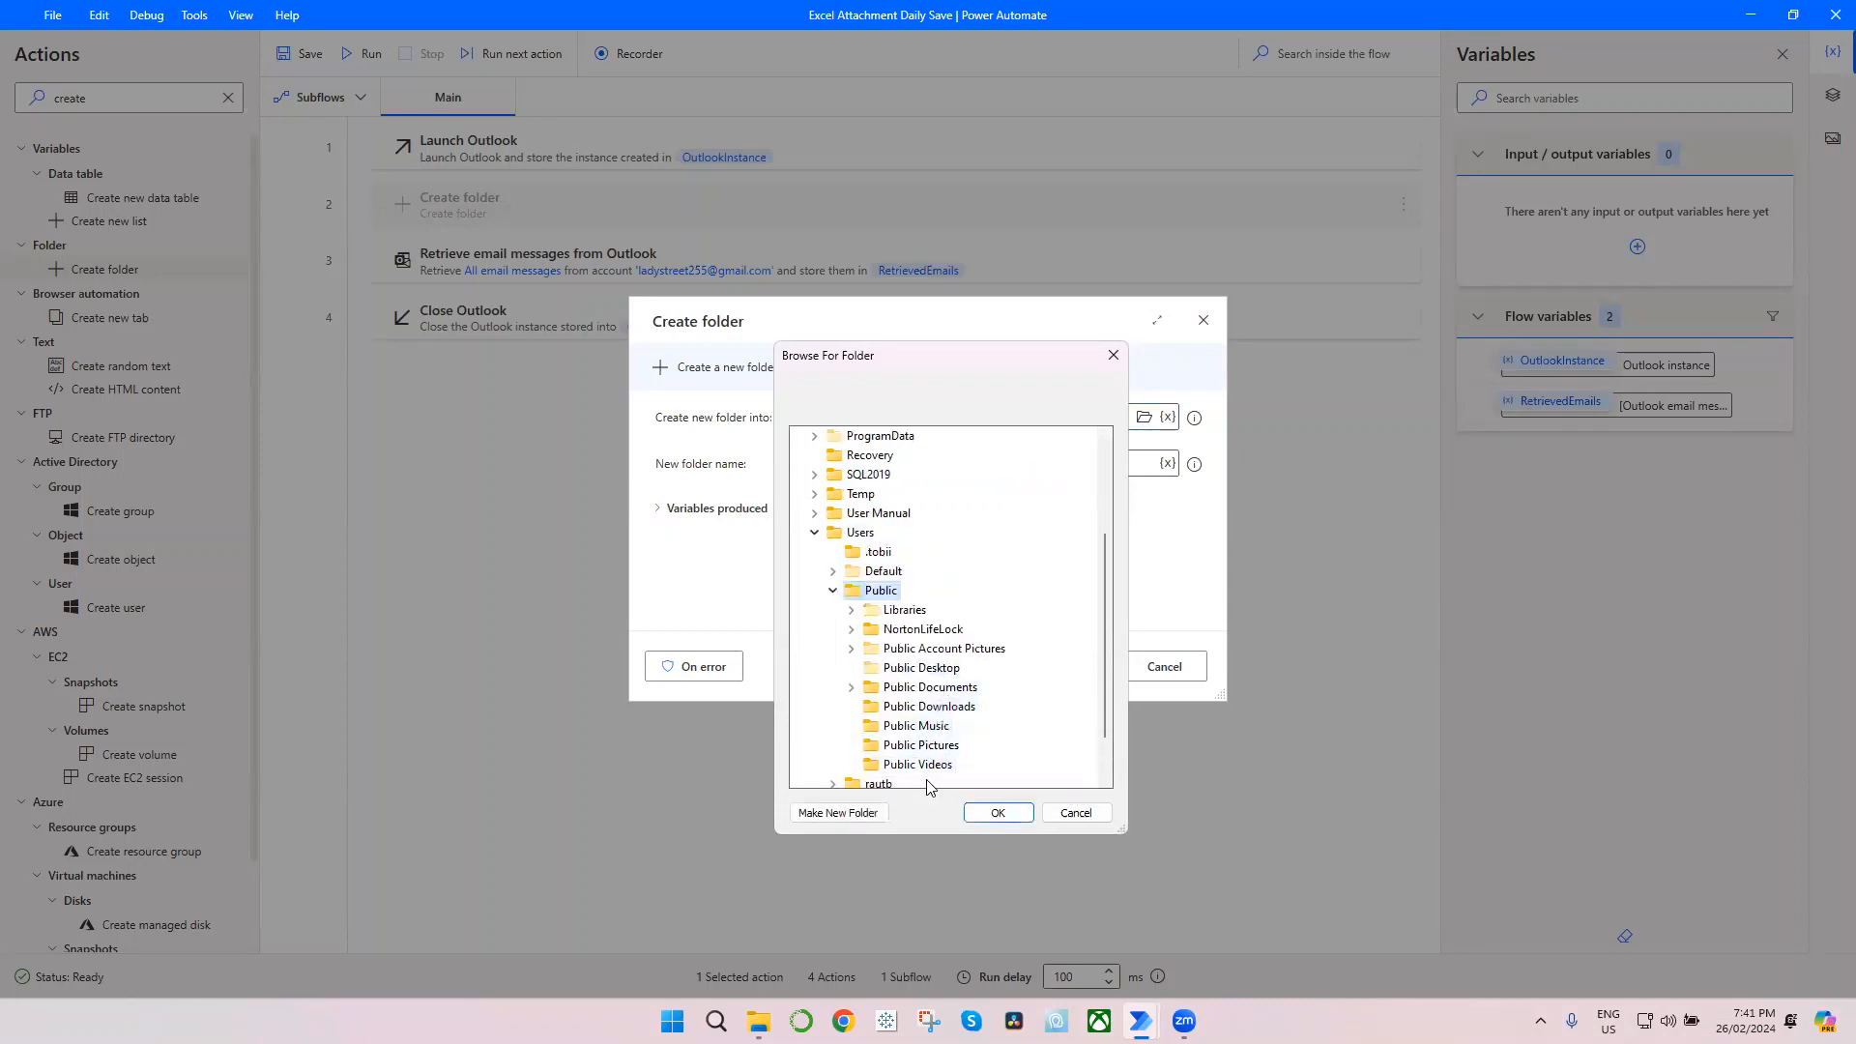
click(923, 747)
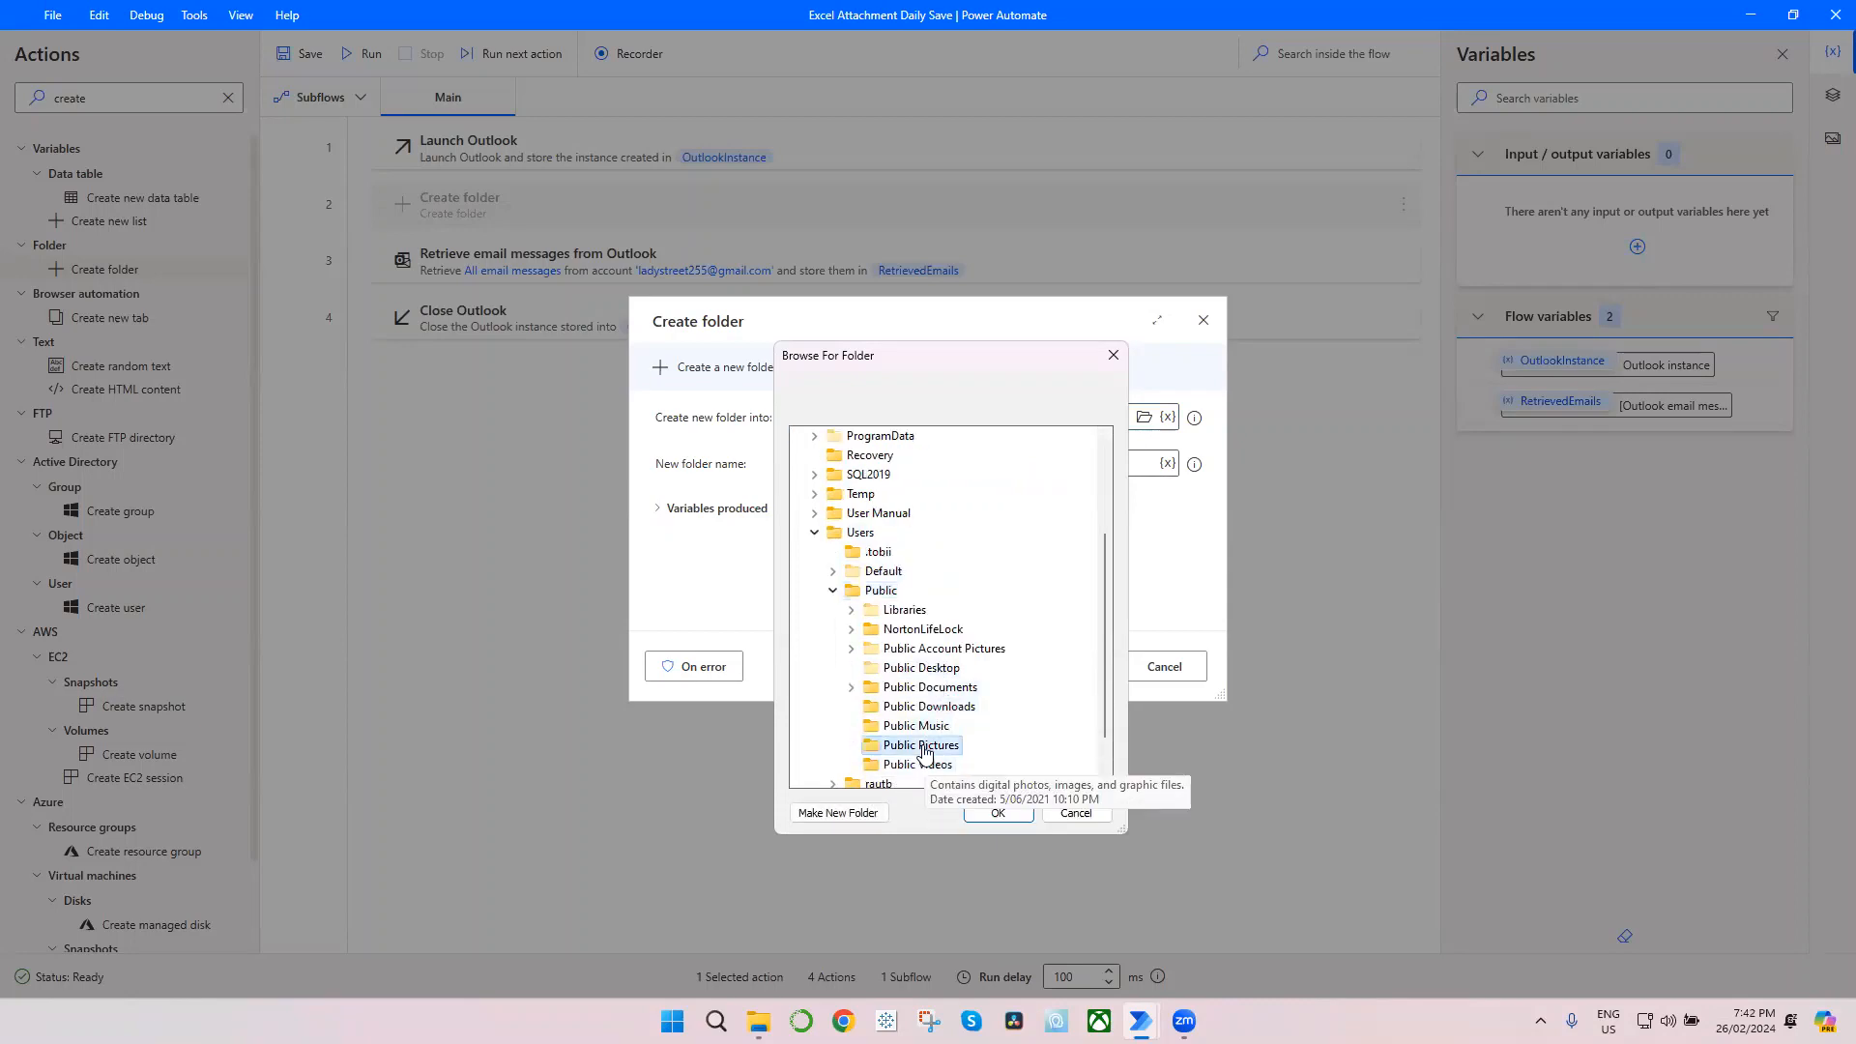
click(998, 813)
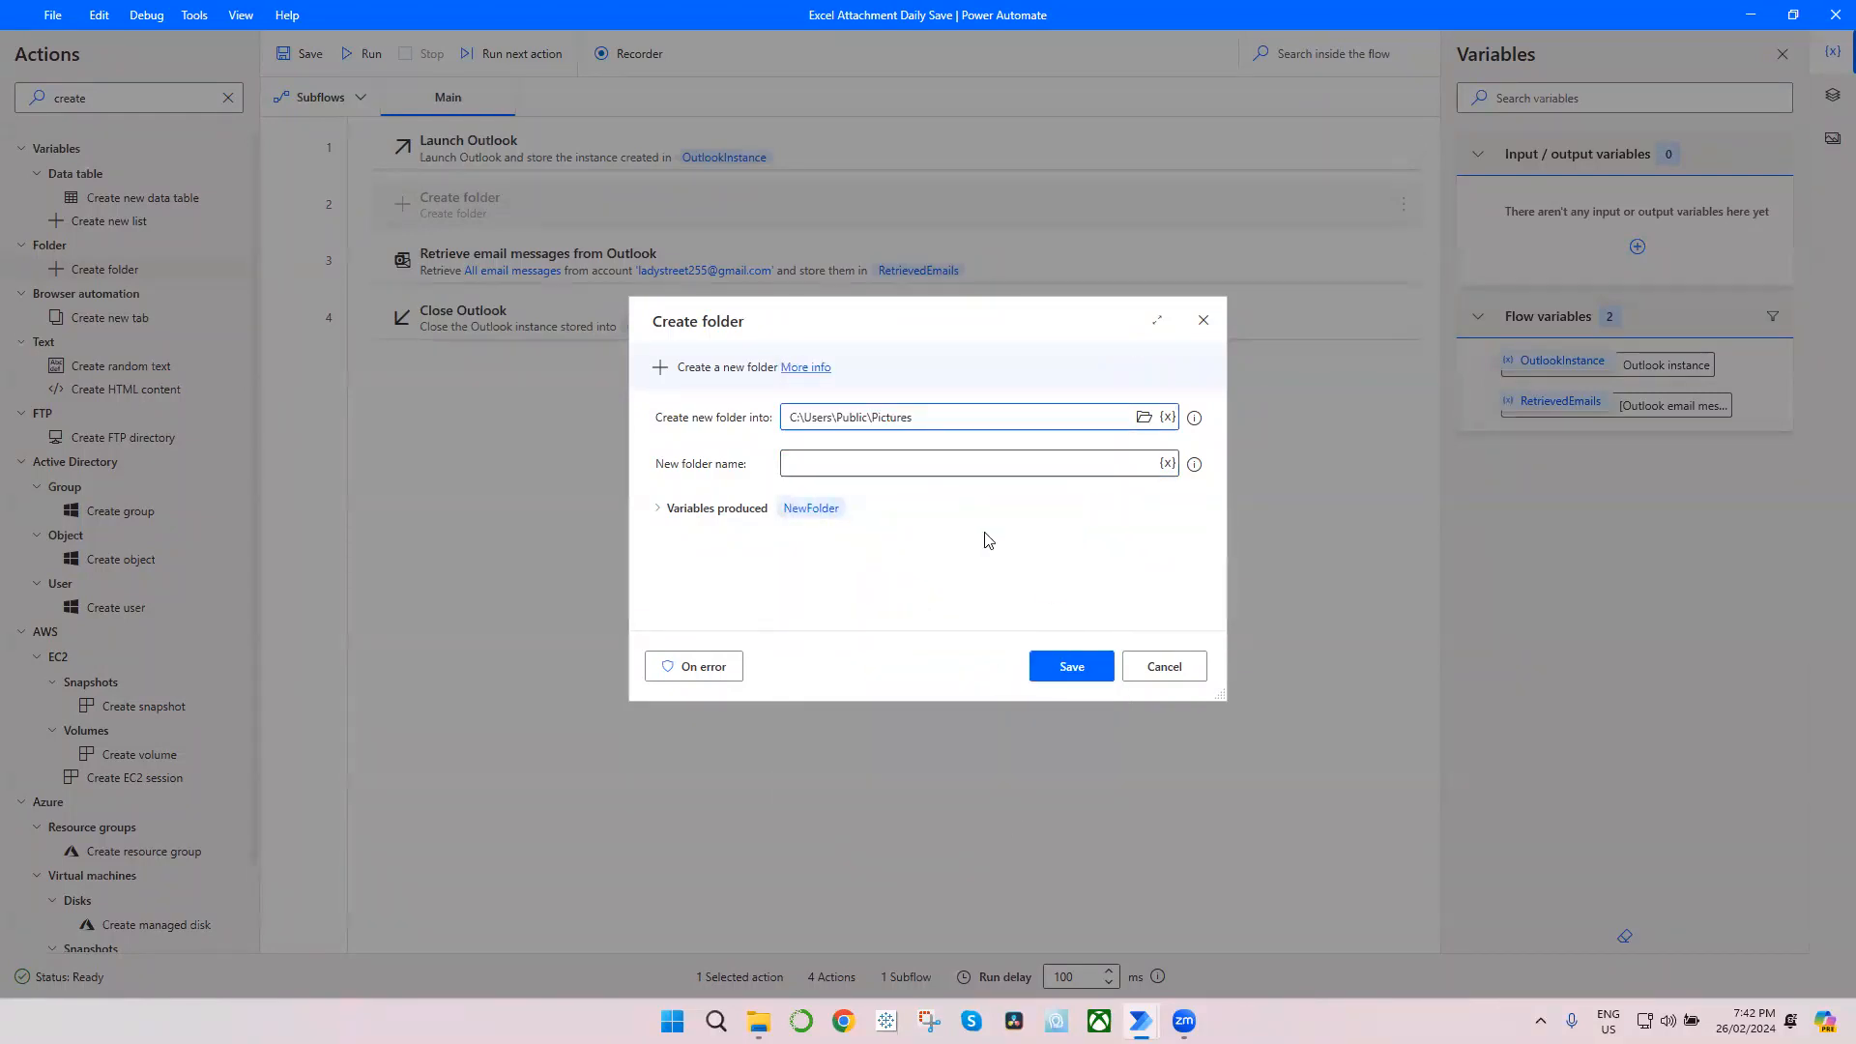
Step: Name the new folder tempFolder, rename its produced variable to tempFolder, and save the Create folder action
click(843, 458)
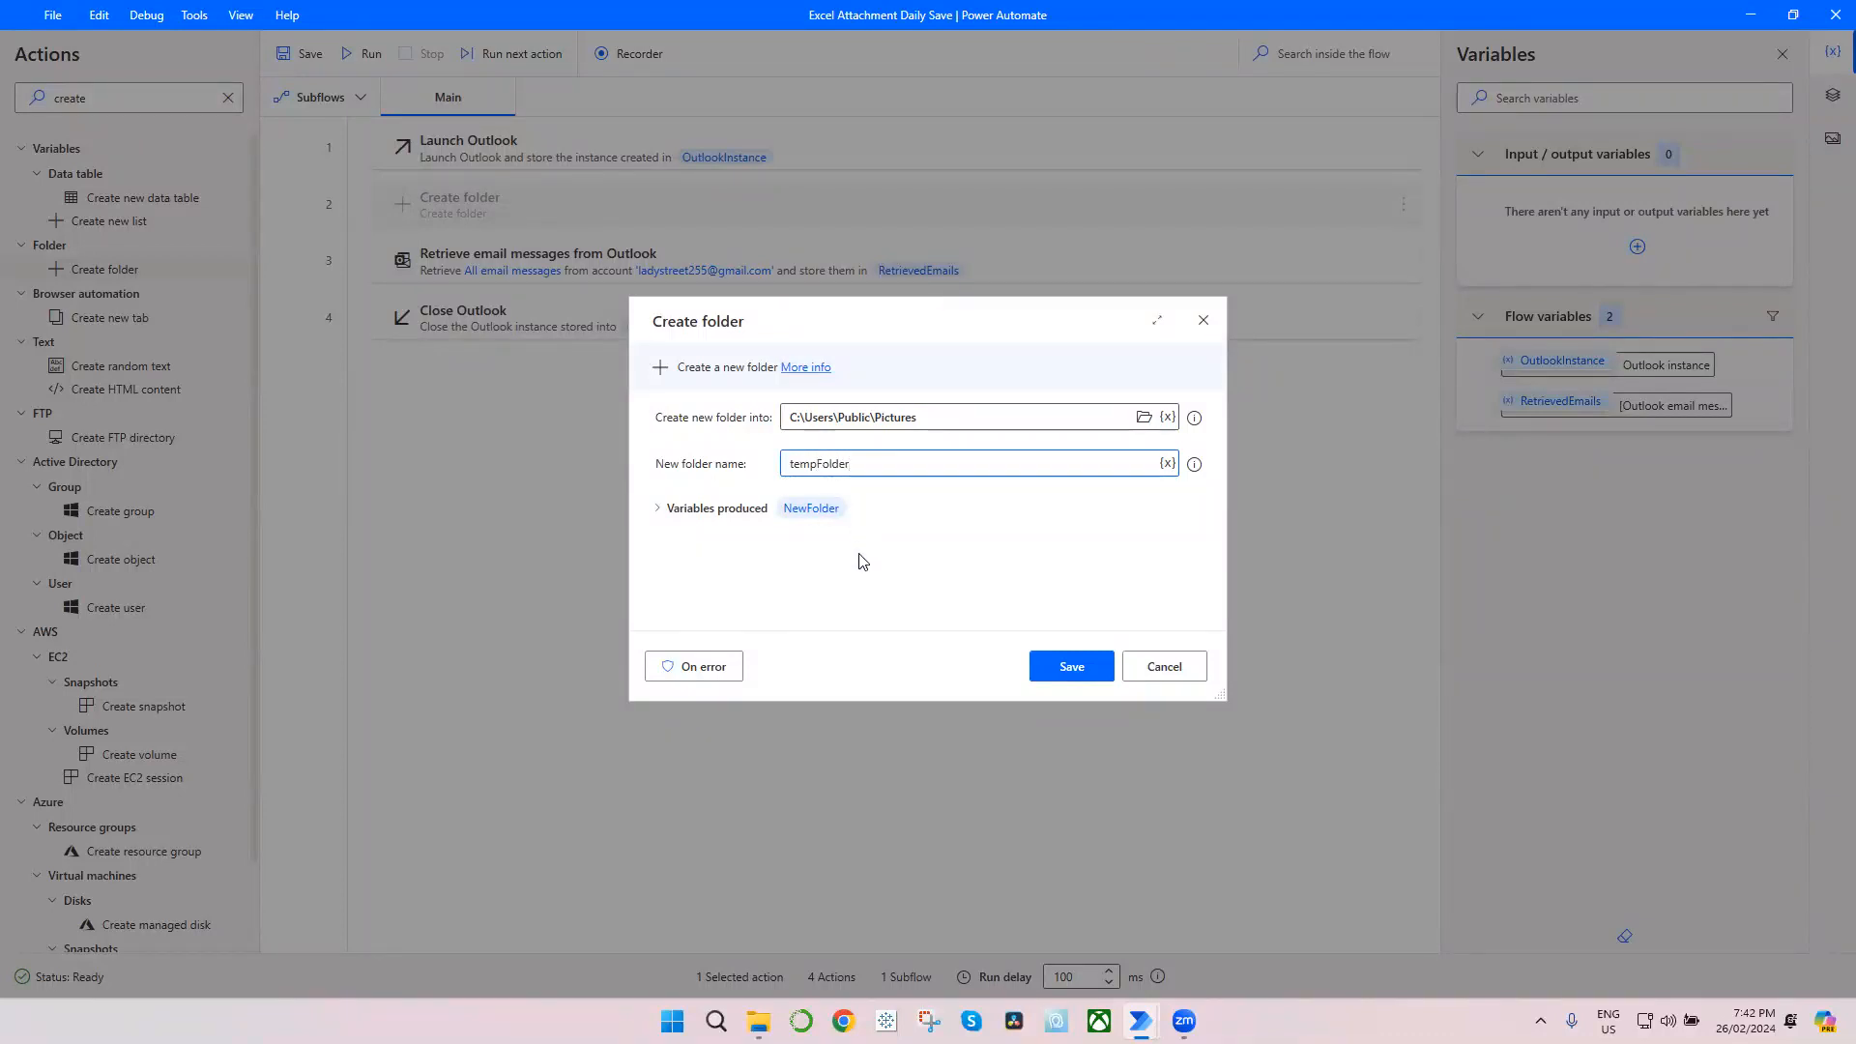
click(828, 522)
double_click(815, 543)
click(839, 542)
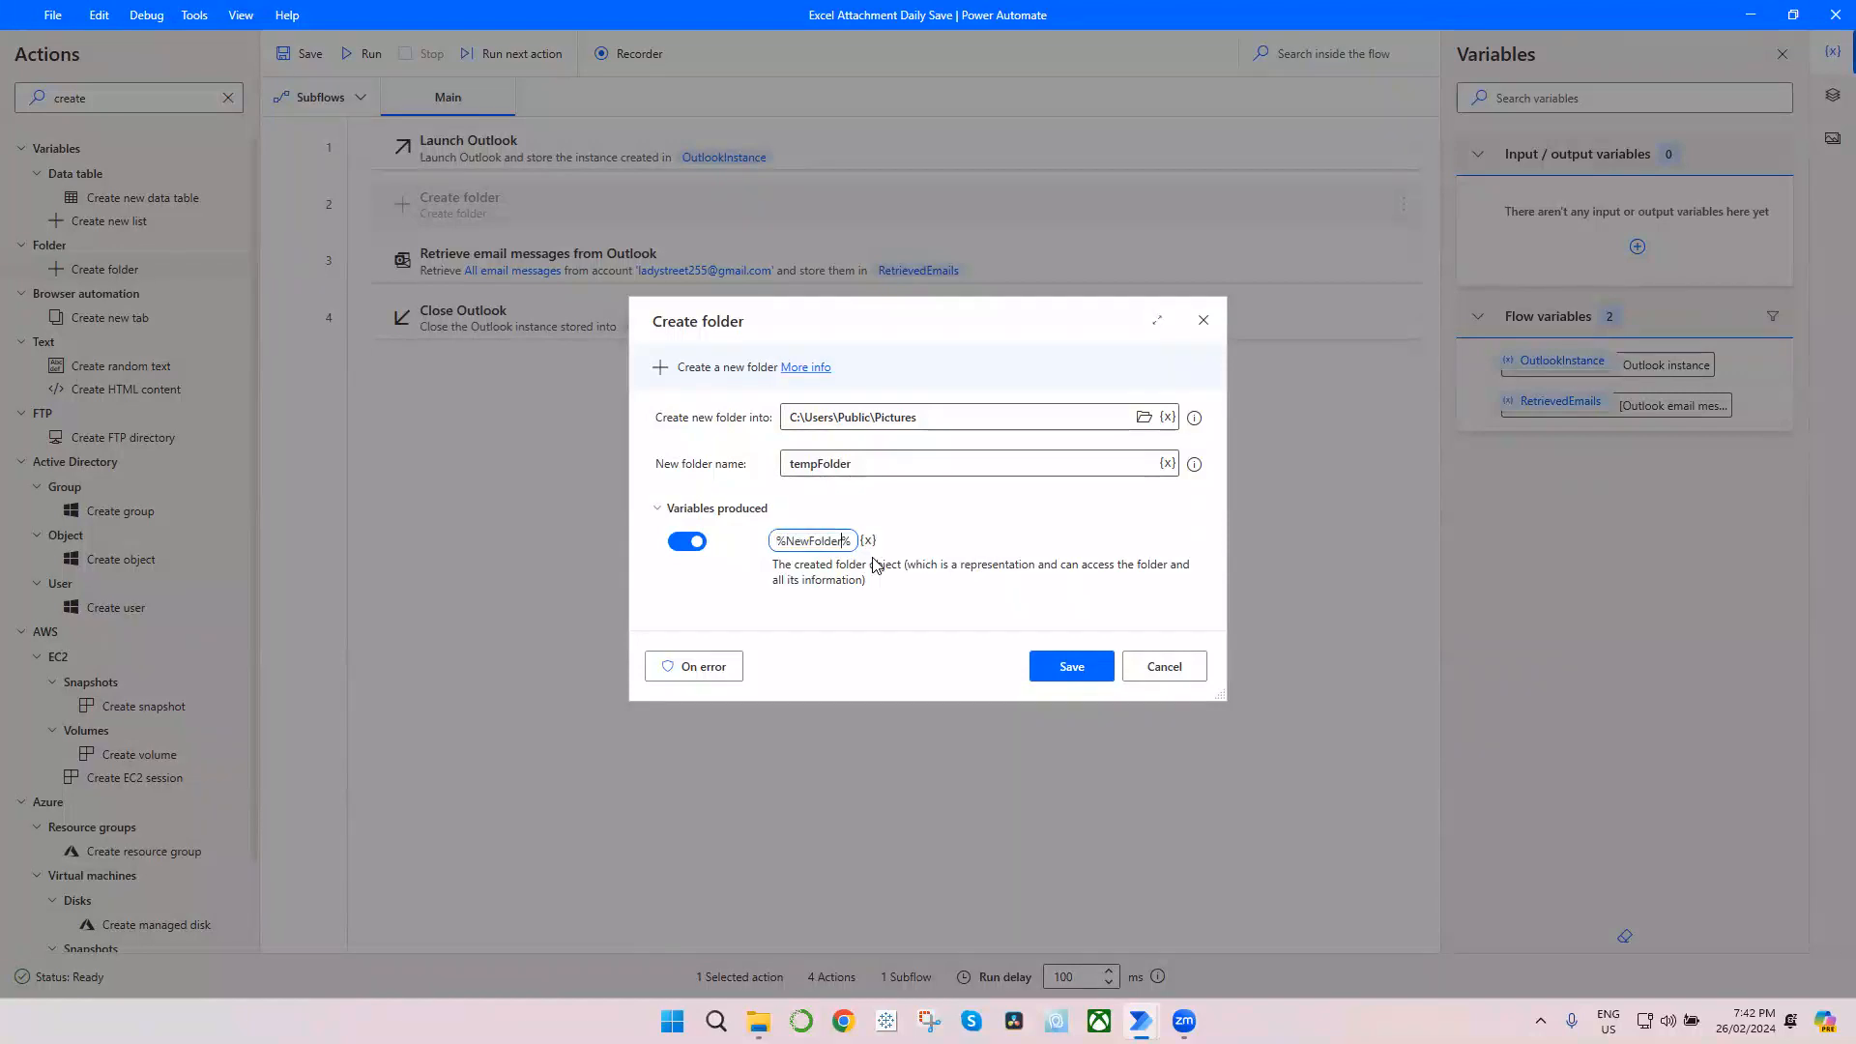
key(shift+Left)
key(shift+Left)
key(BackSpace)
text(tempFol)
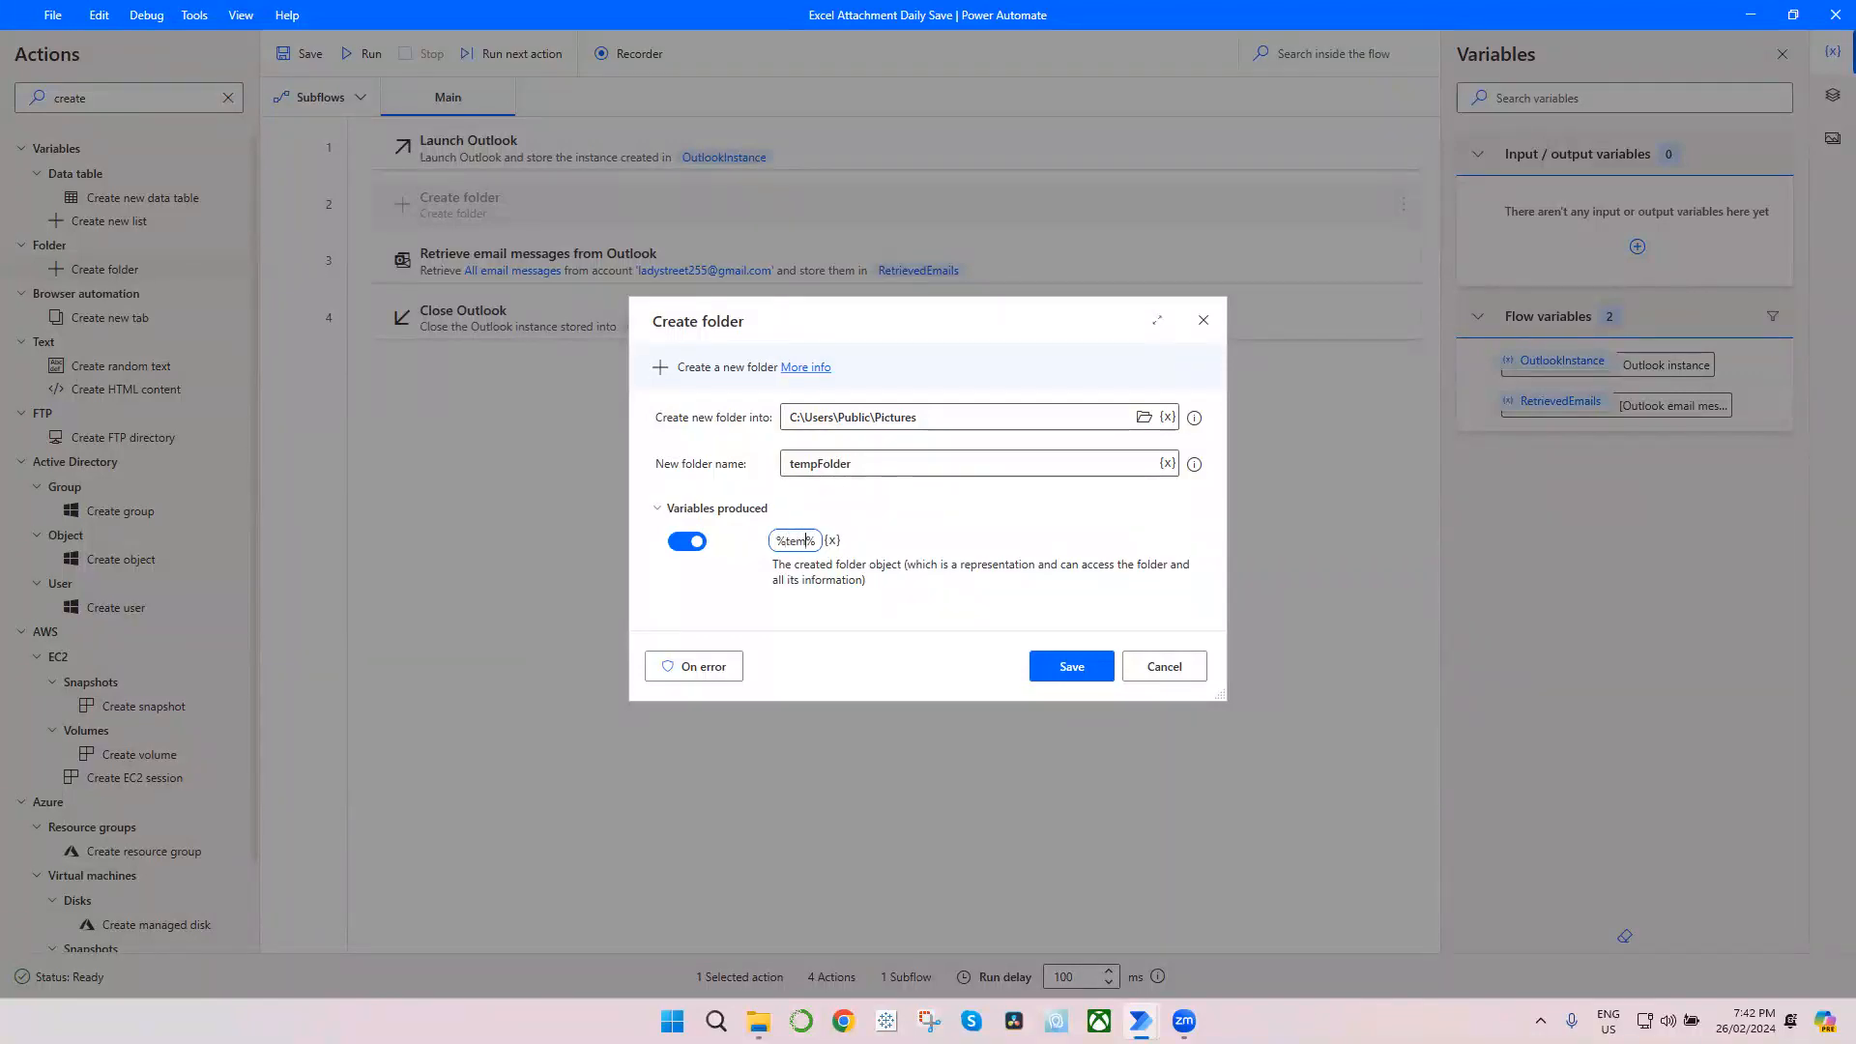
text(der)
click(1071, 664)
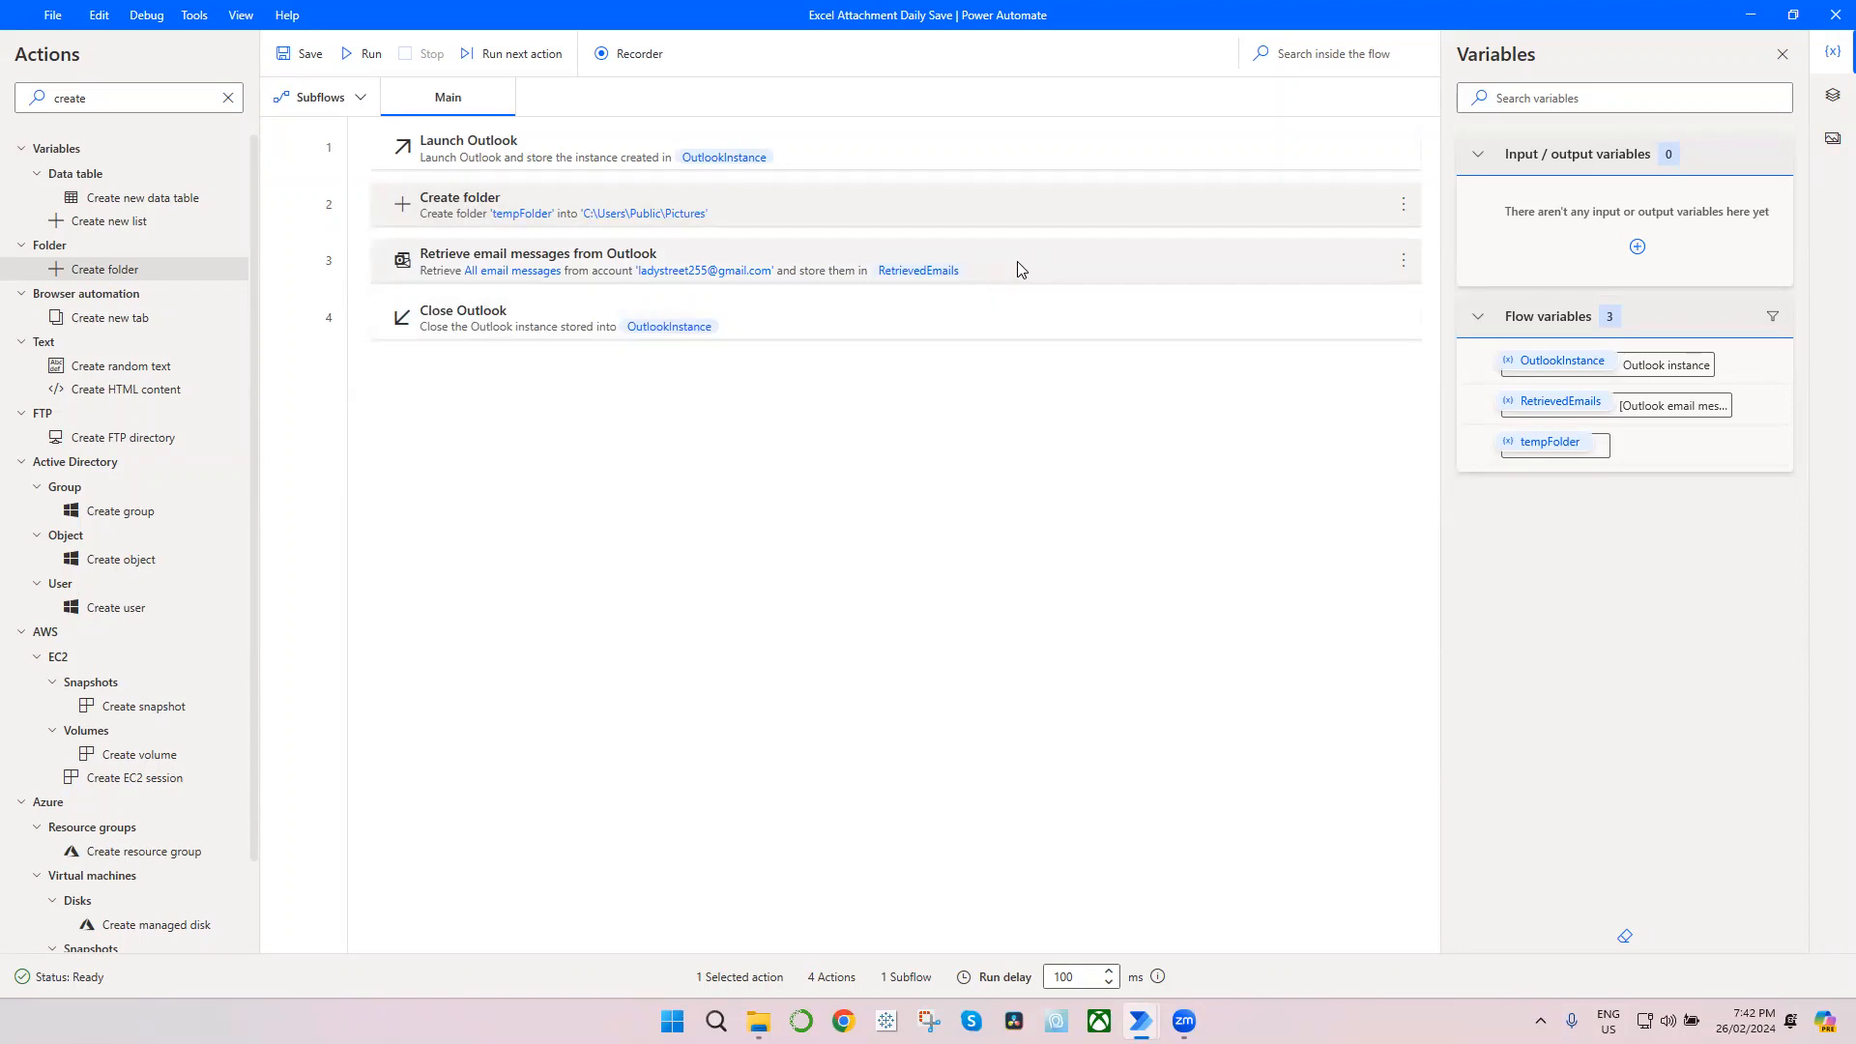
Step: Edit the Retrieve email messages action so attachments are saved into the tempFolder variable, and save it
click(1403, 261)
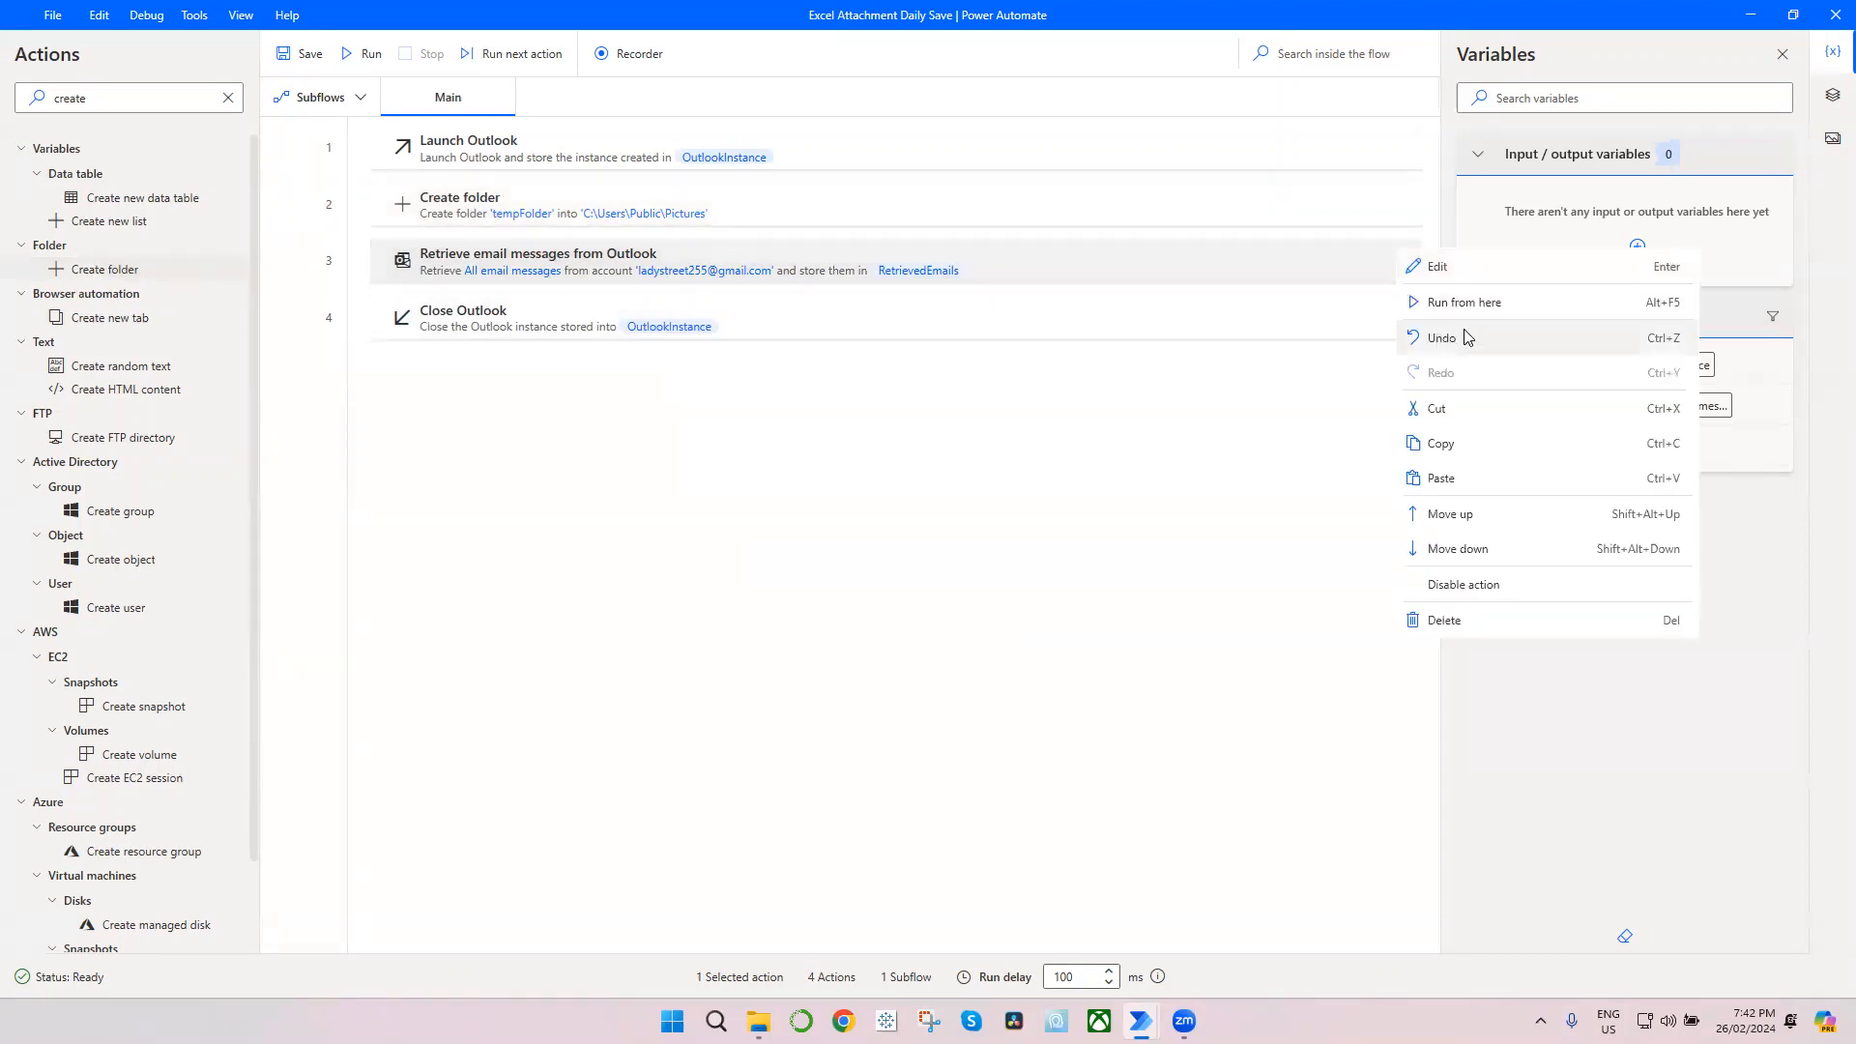
click(1443, 268)
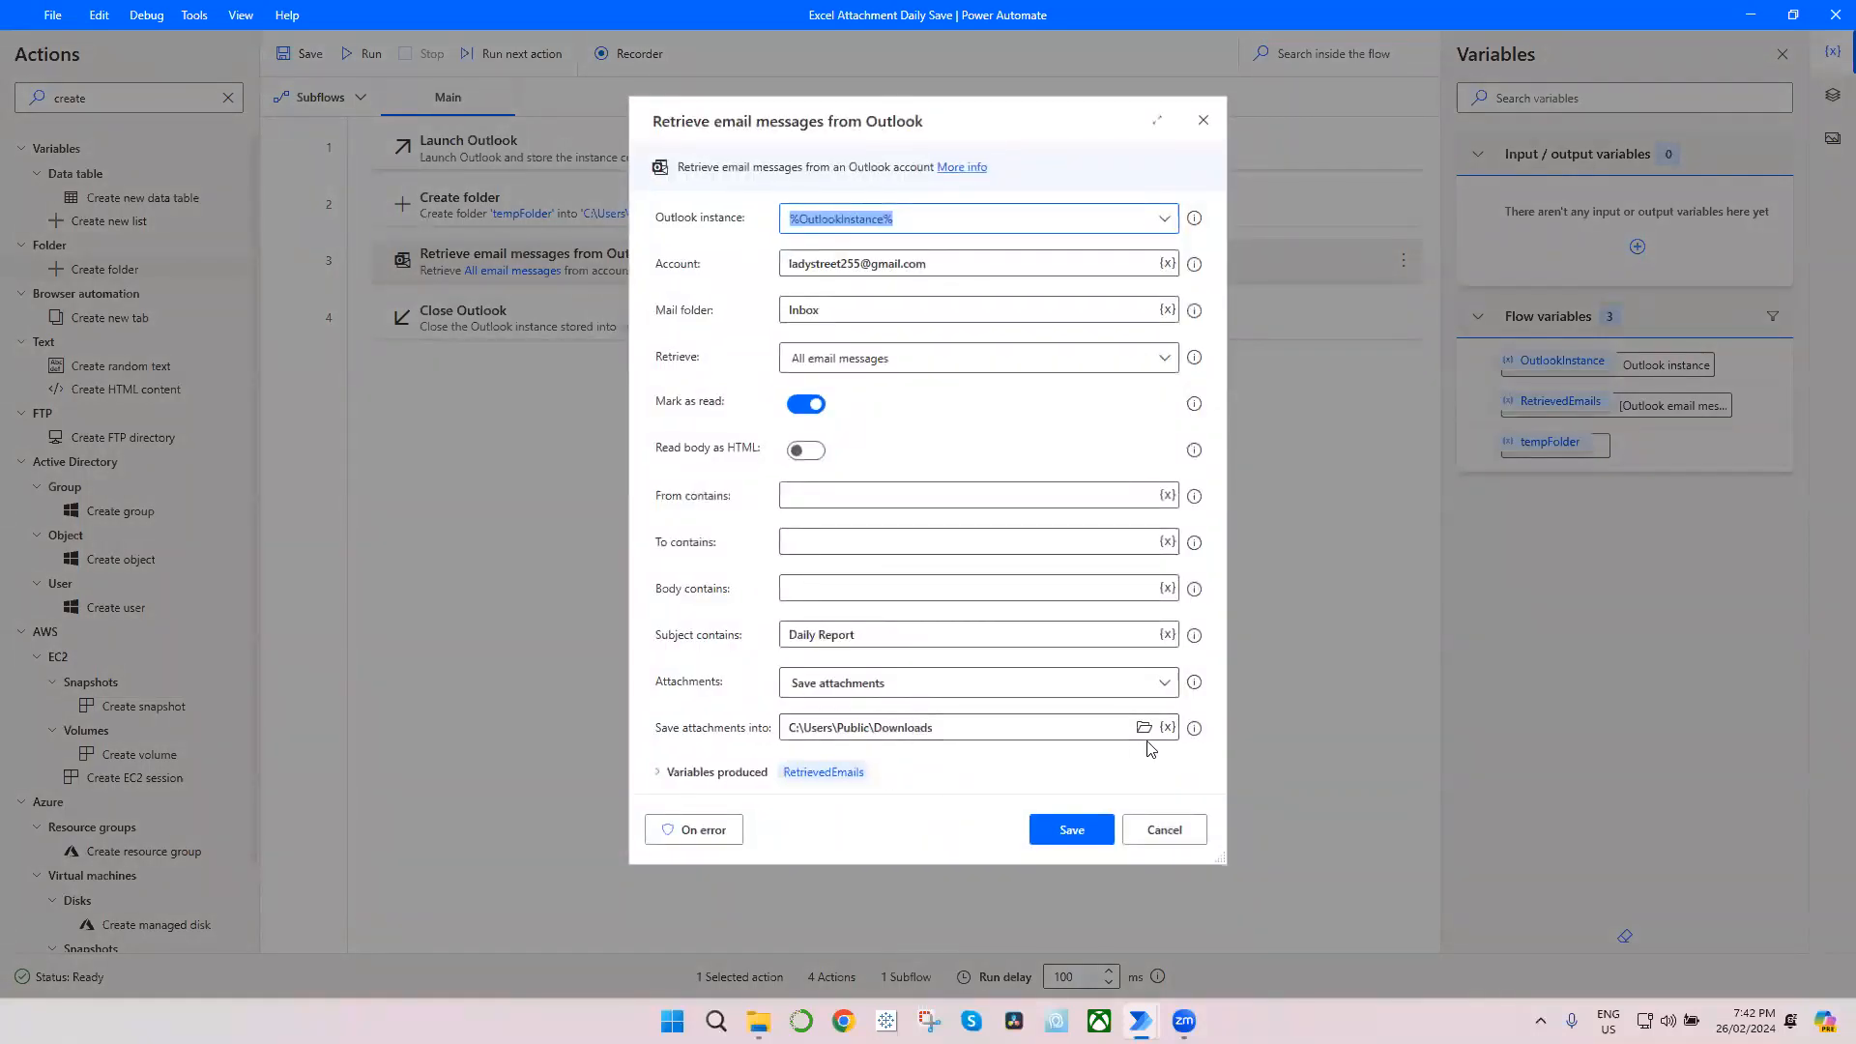
click(1071, 727)
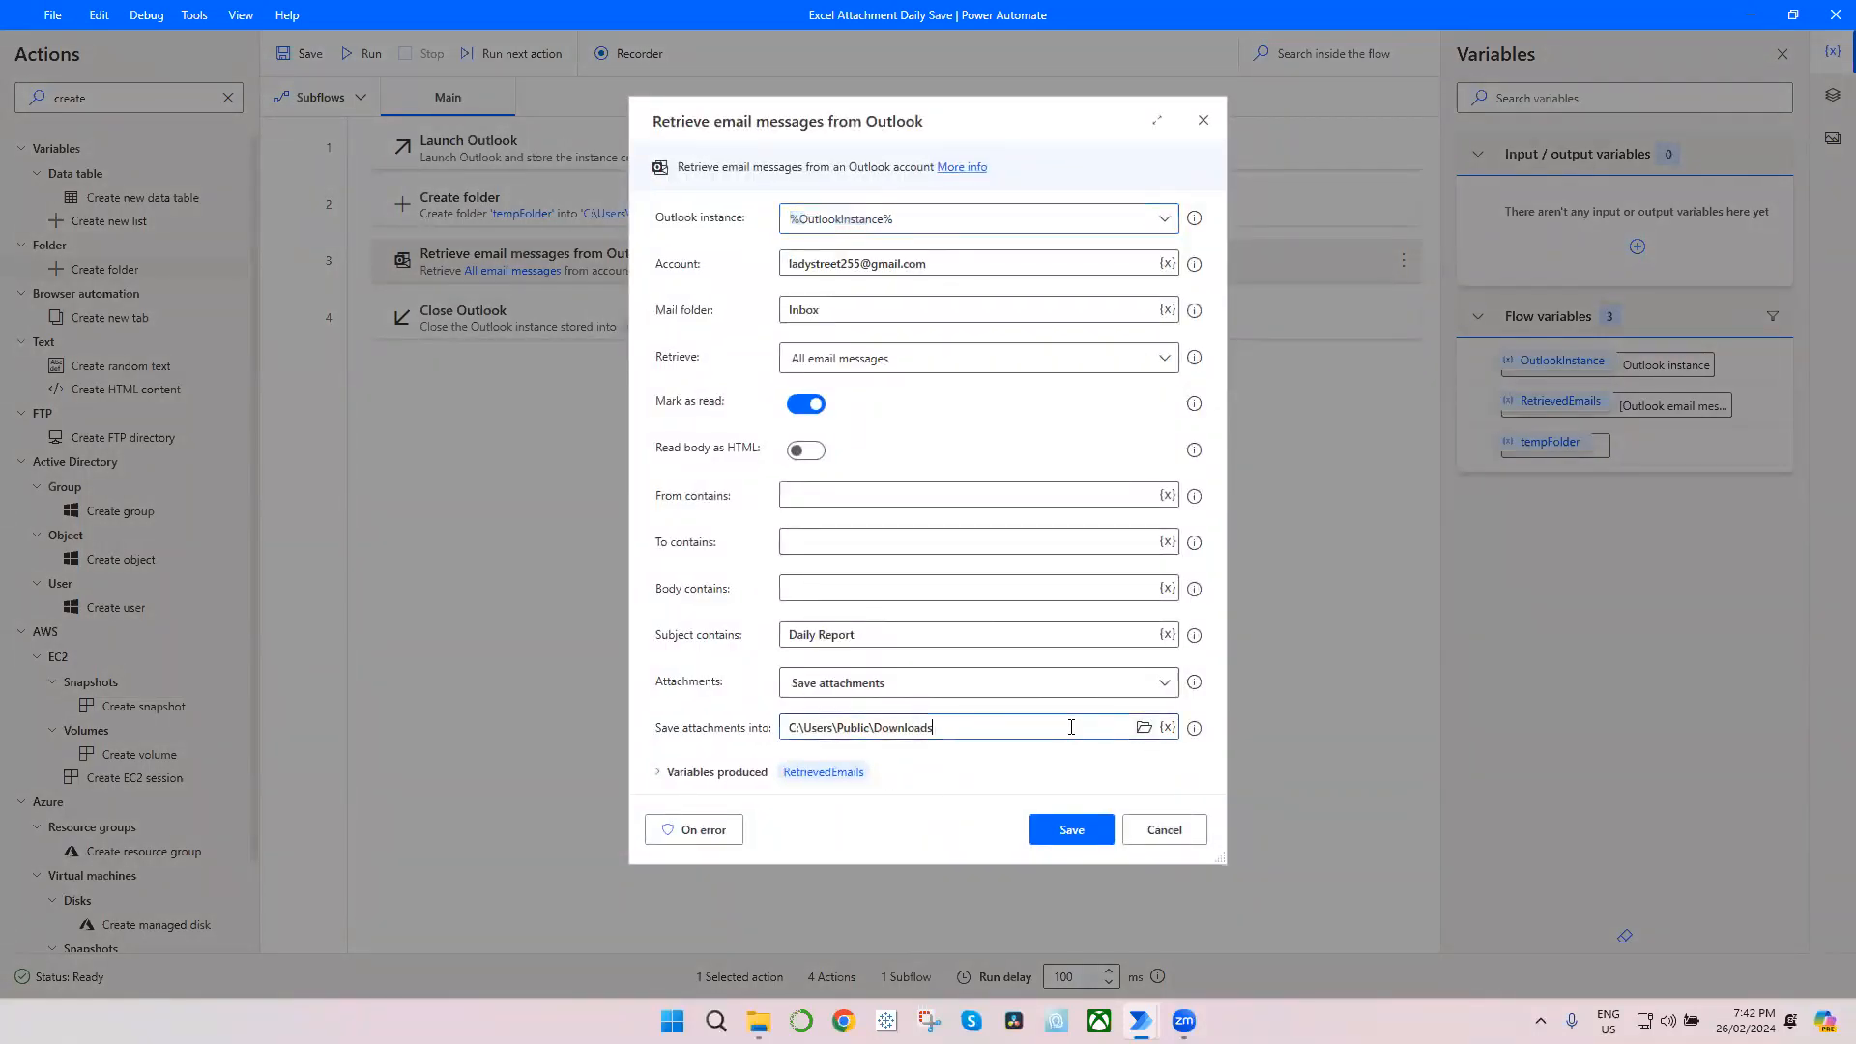
key(ctrl+a)
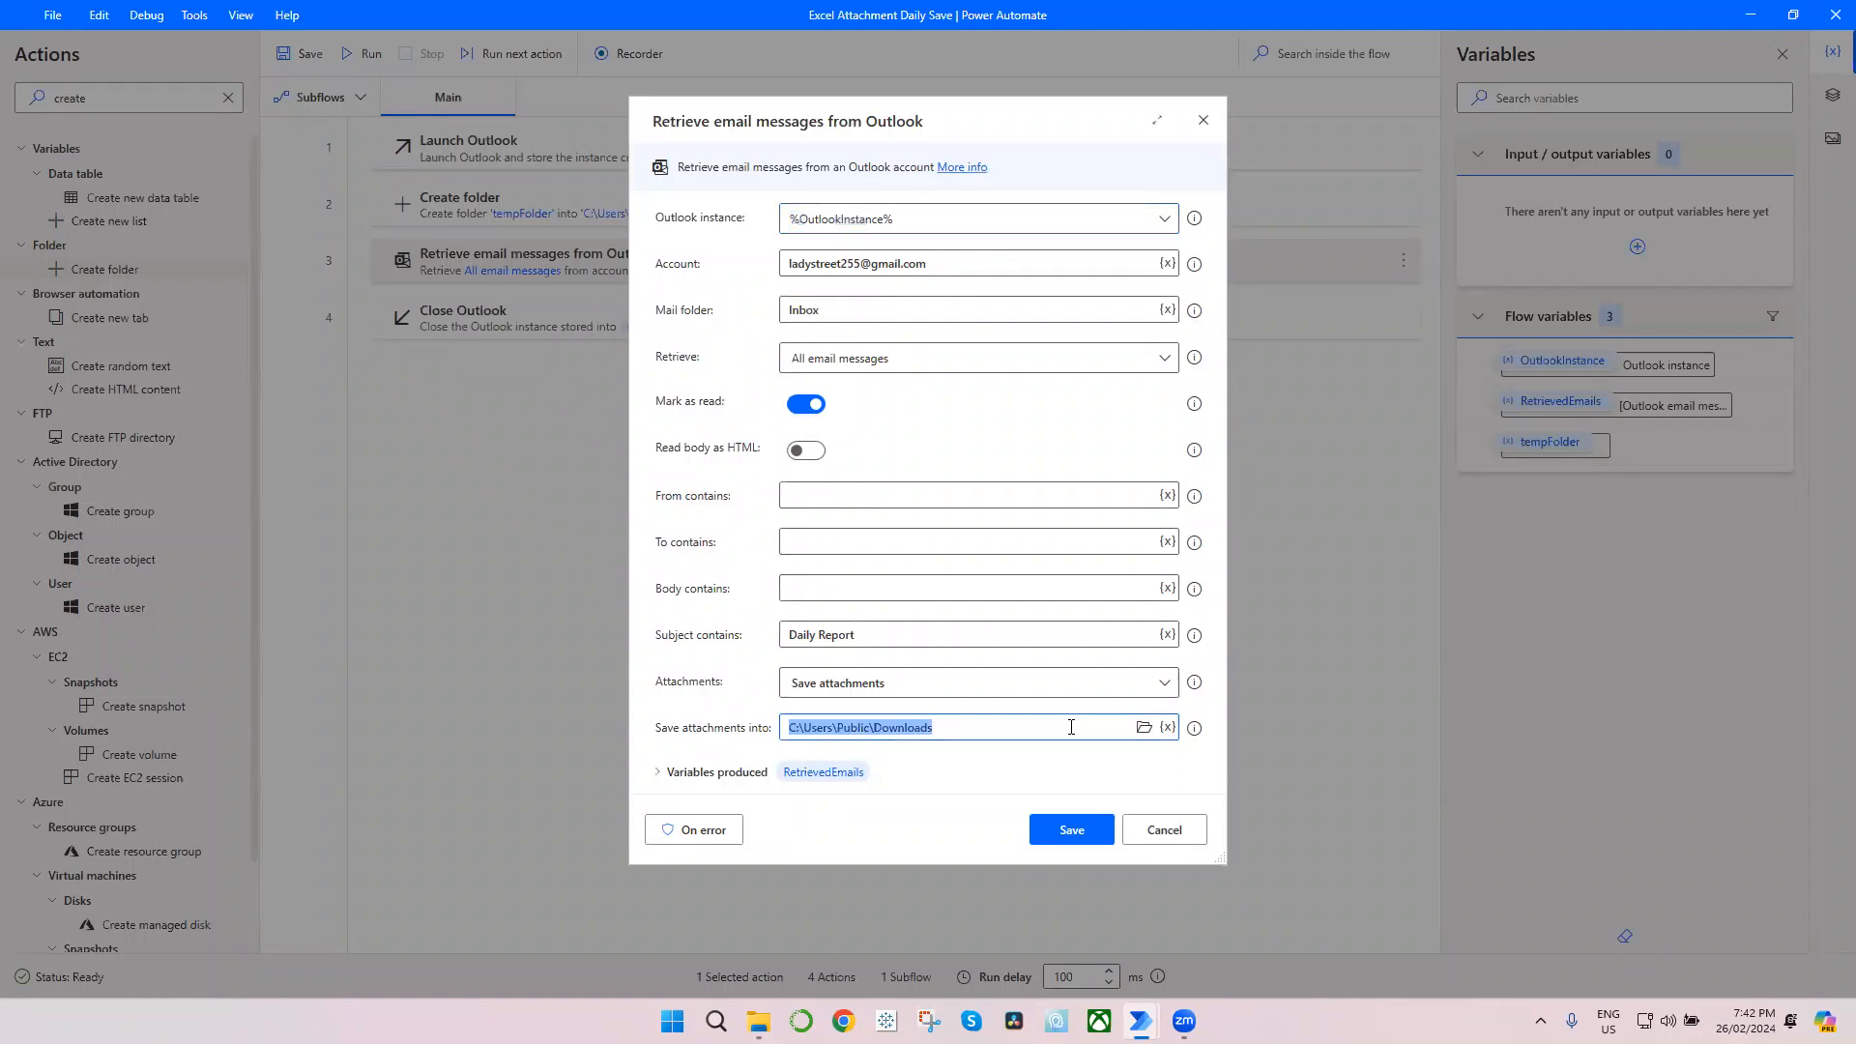
key(BackSpace)
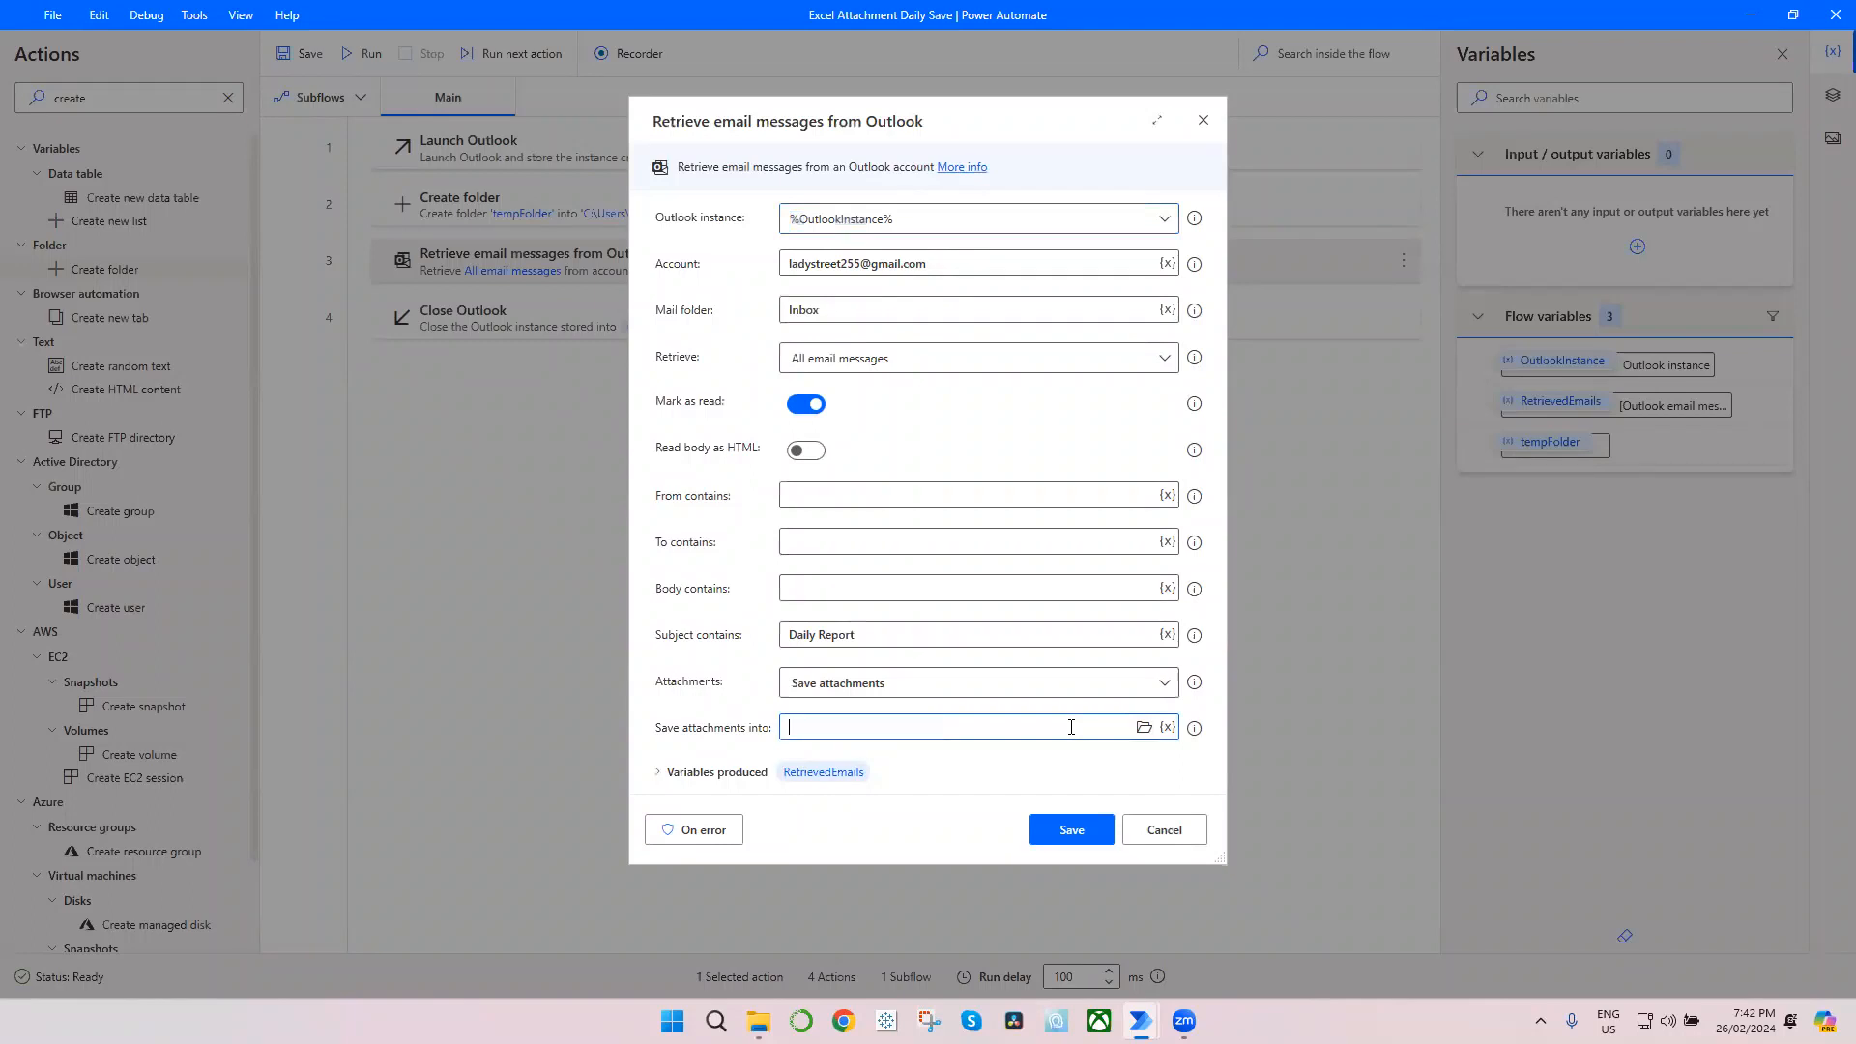
click(1168, 726)
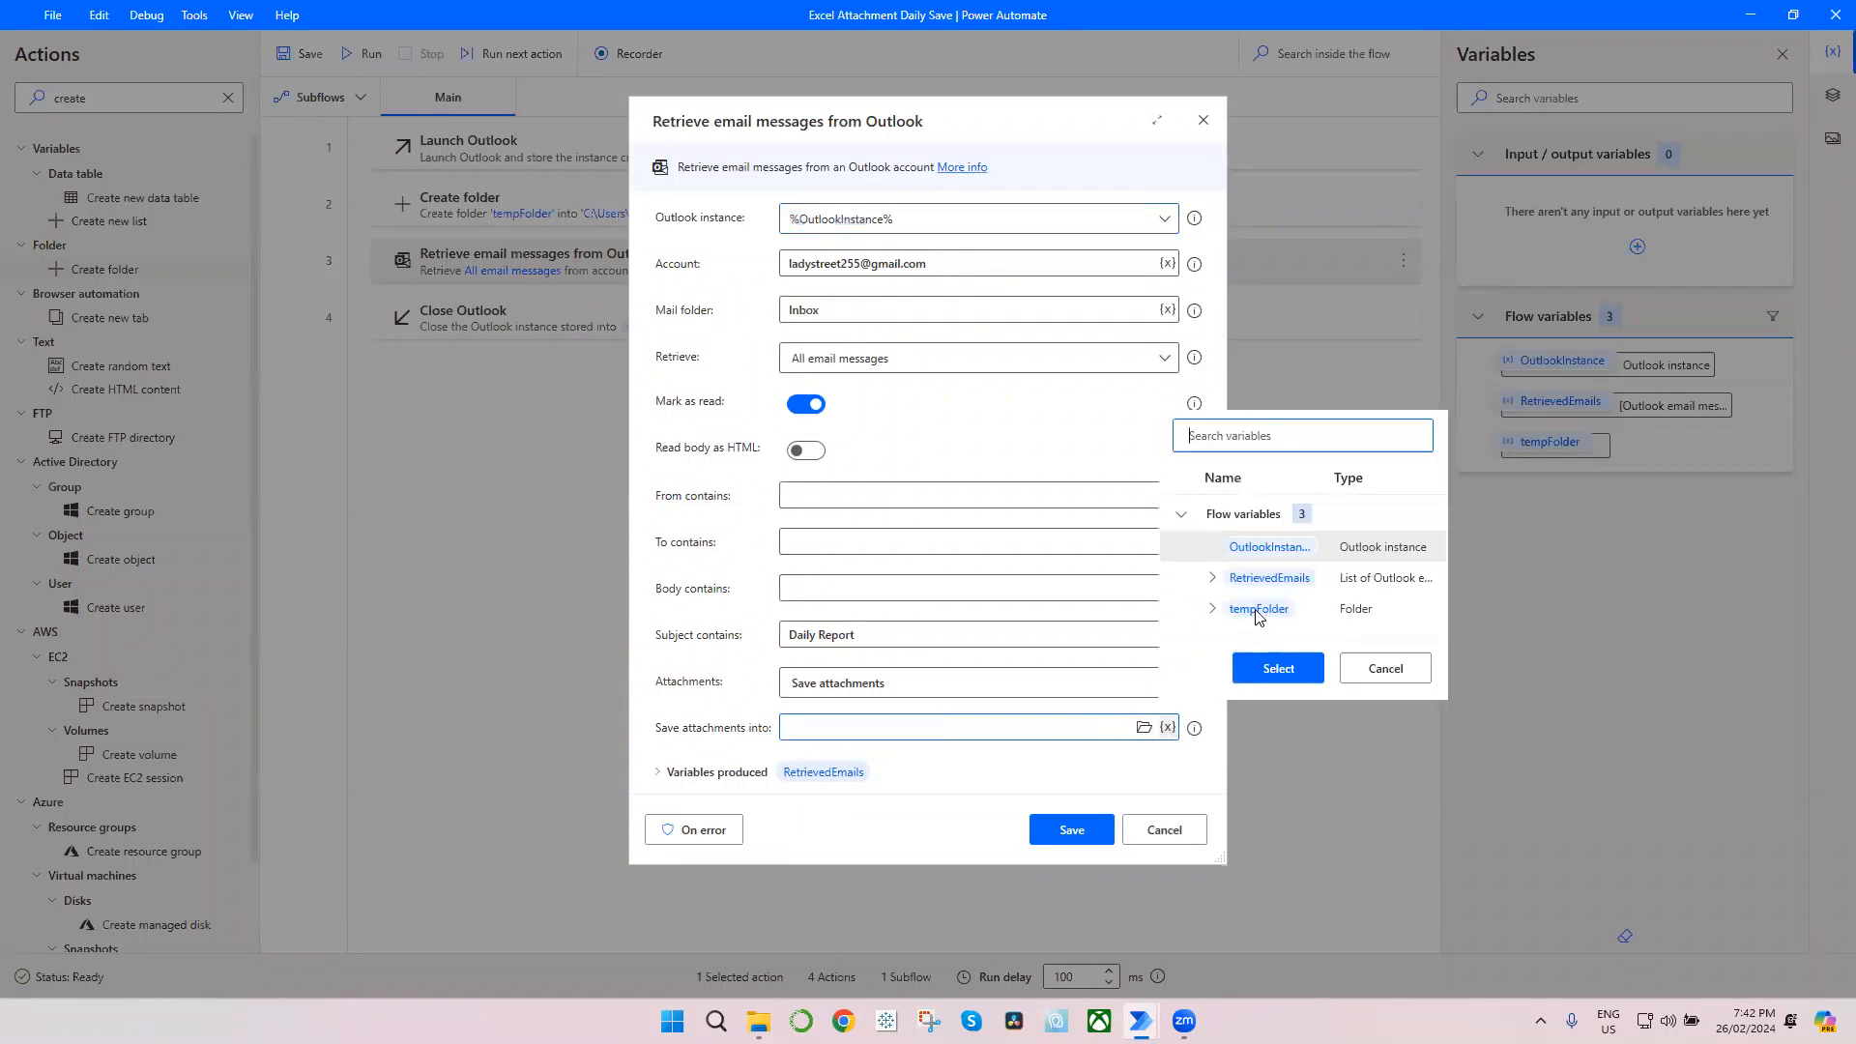
click(1256, 611)
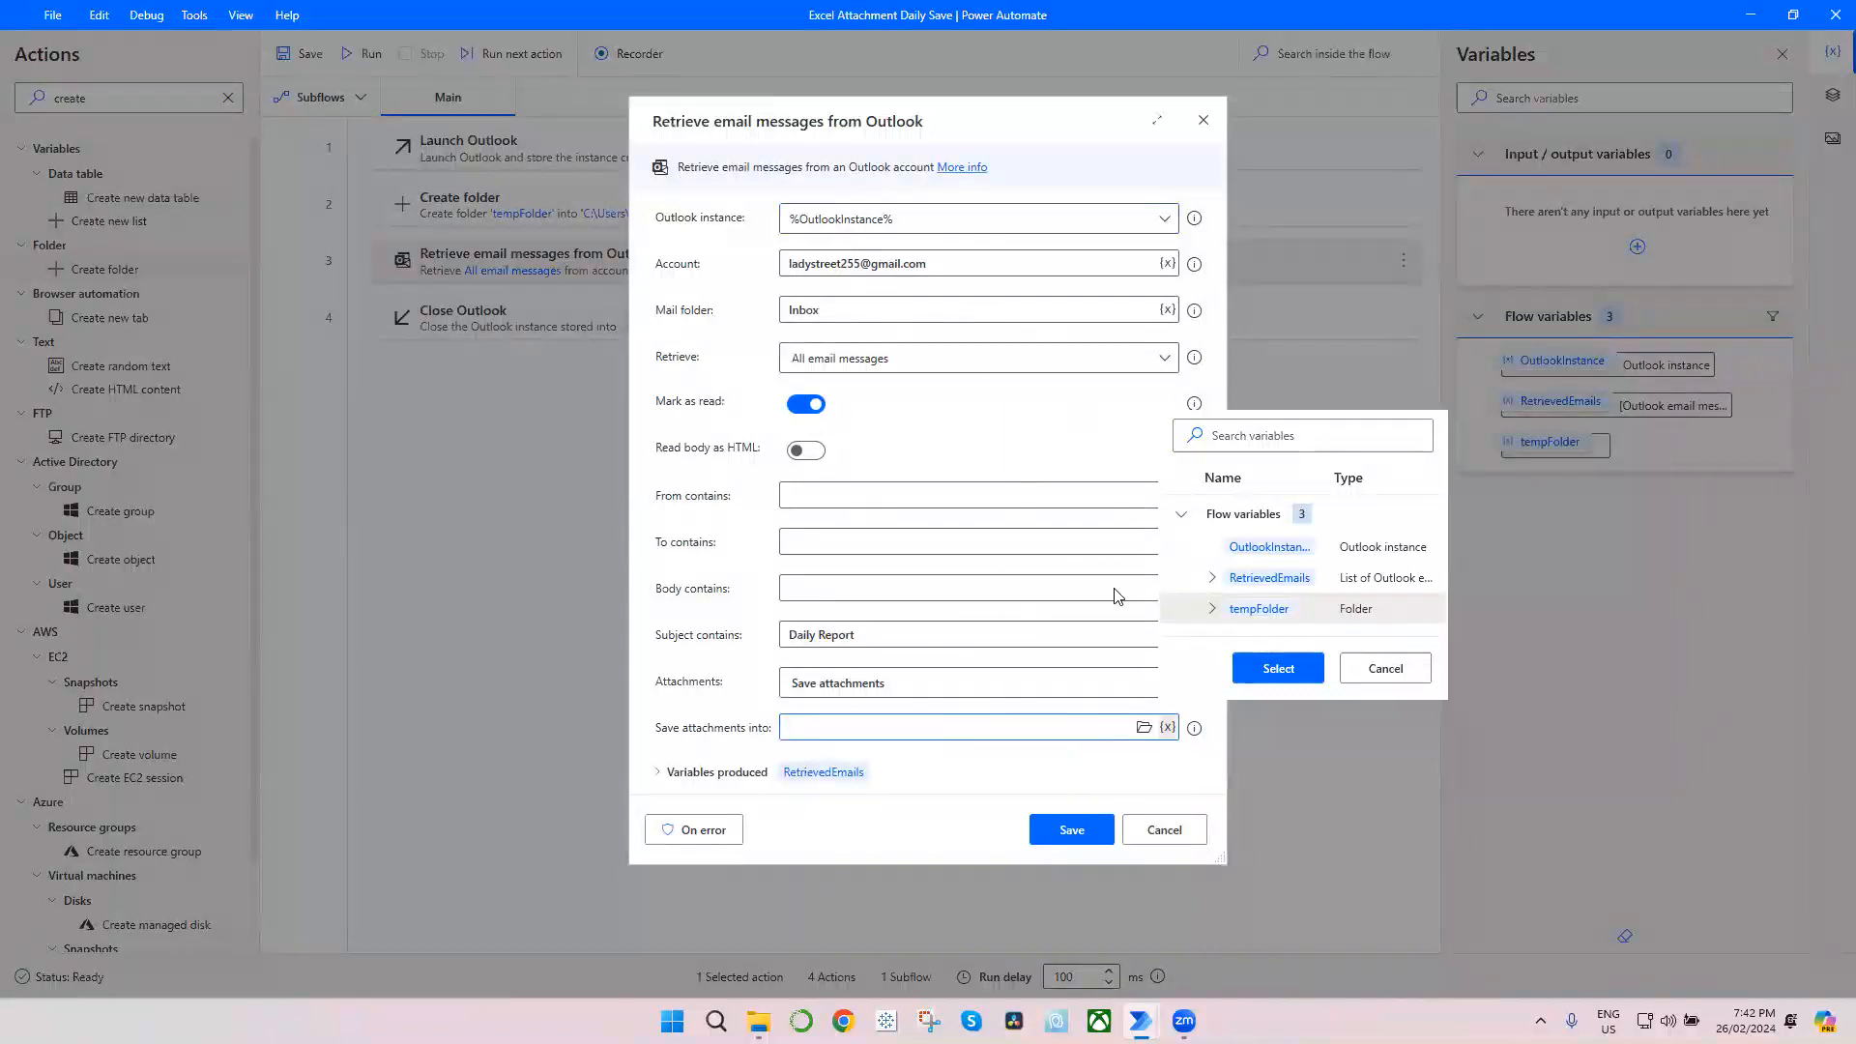
click(1277, 670)
click(1067, 847)
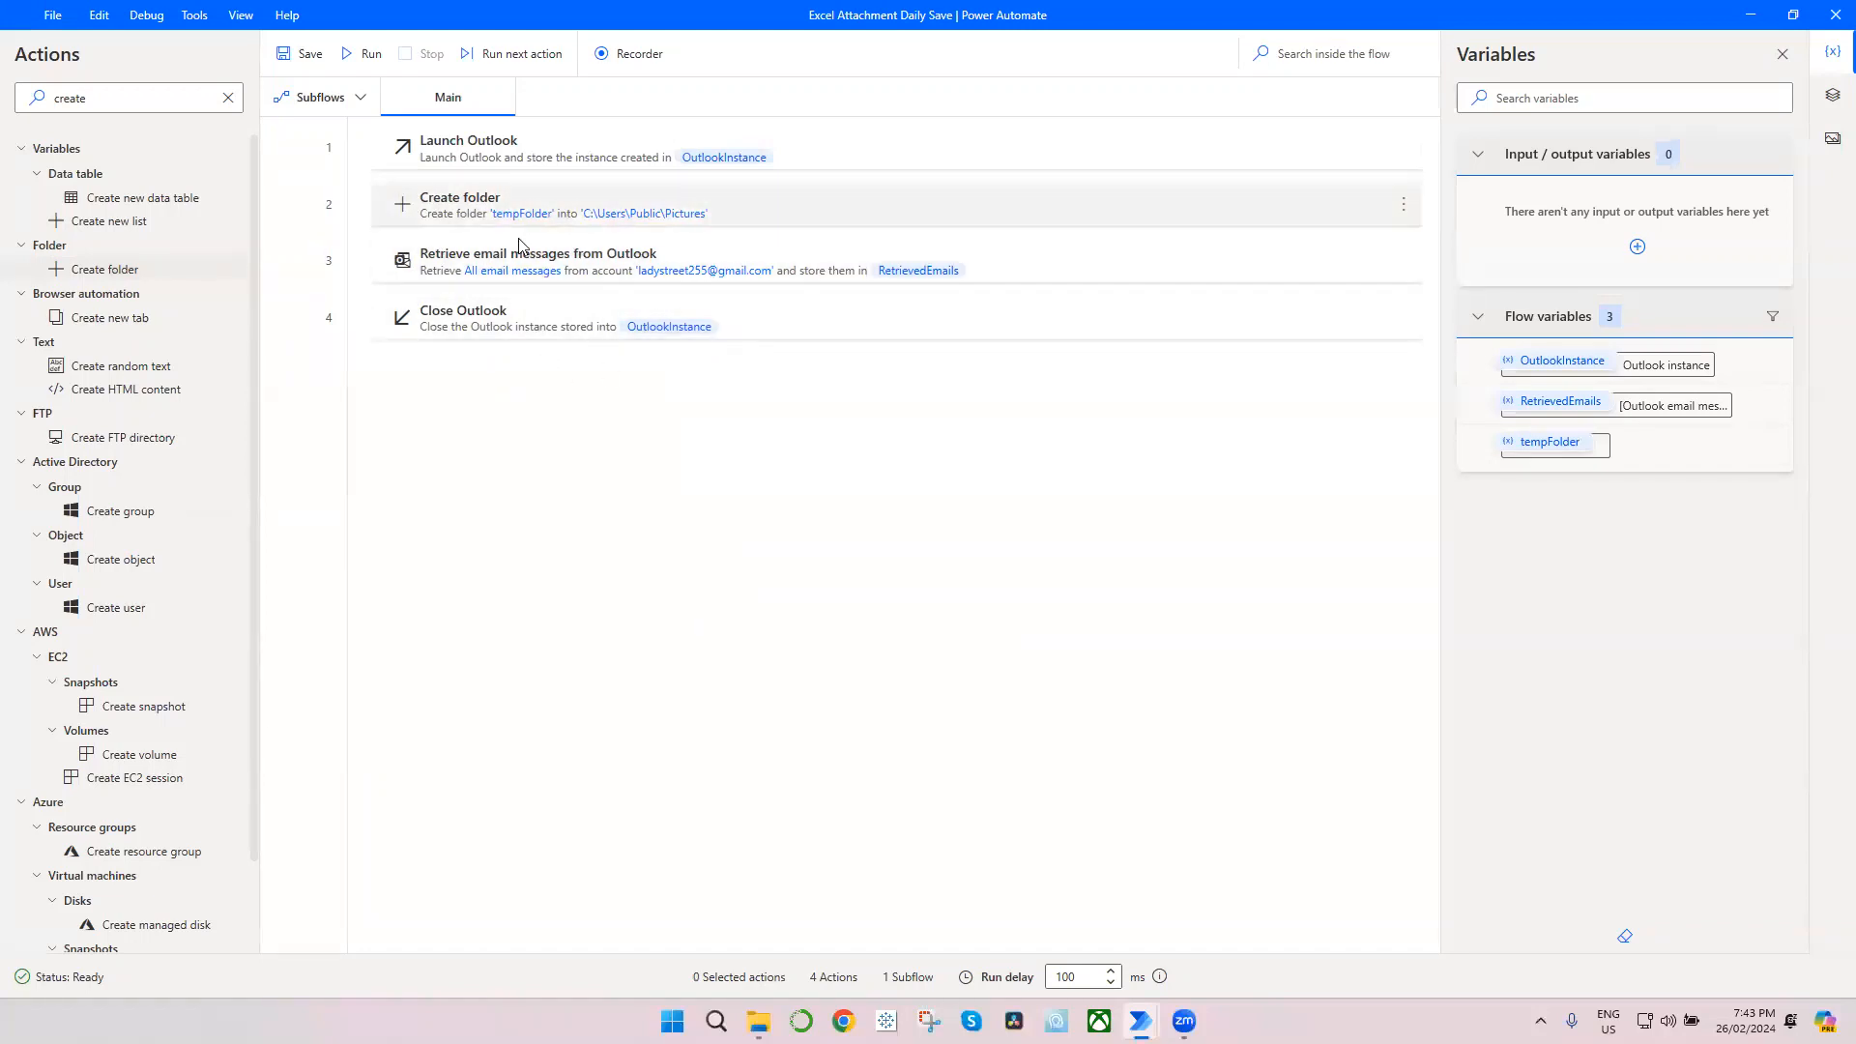
Step: Add a Get files in folder action between Retrieve email messages from Outlook and Close Outlook
click(225, 101)
text(get files)
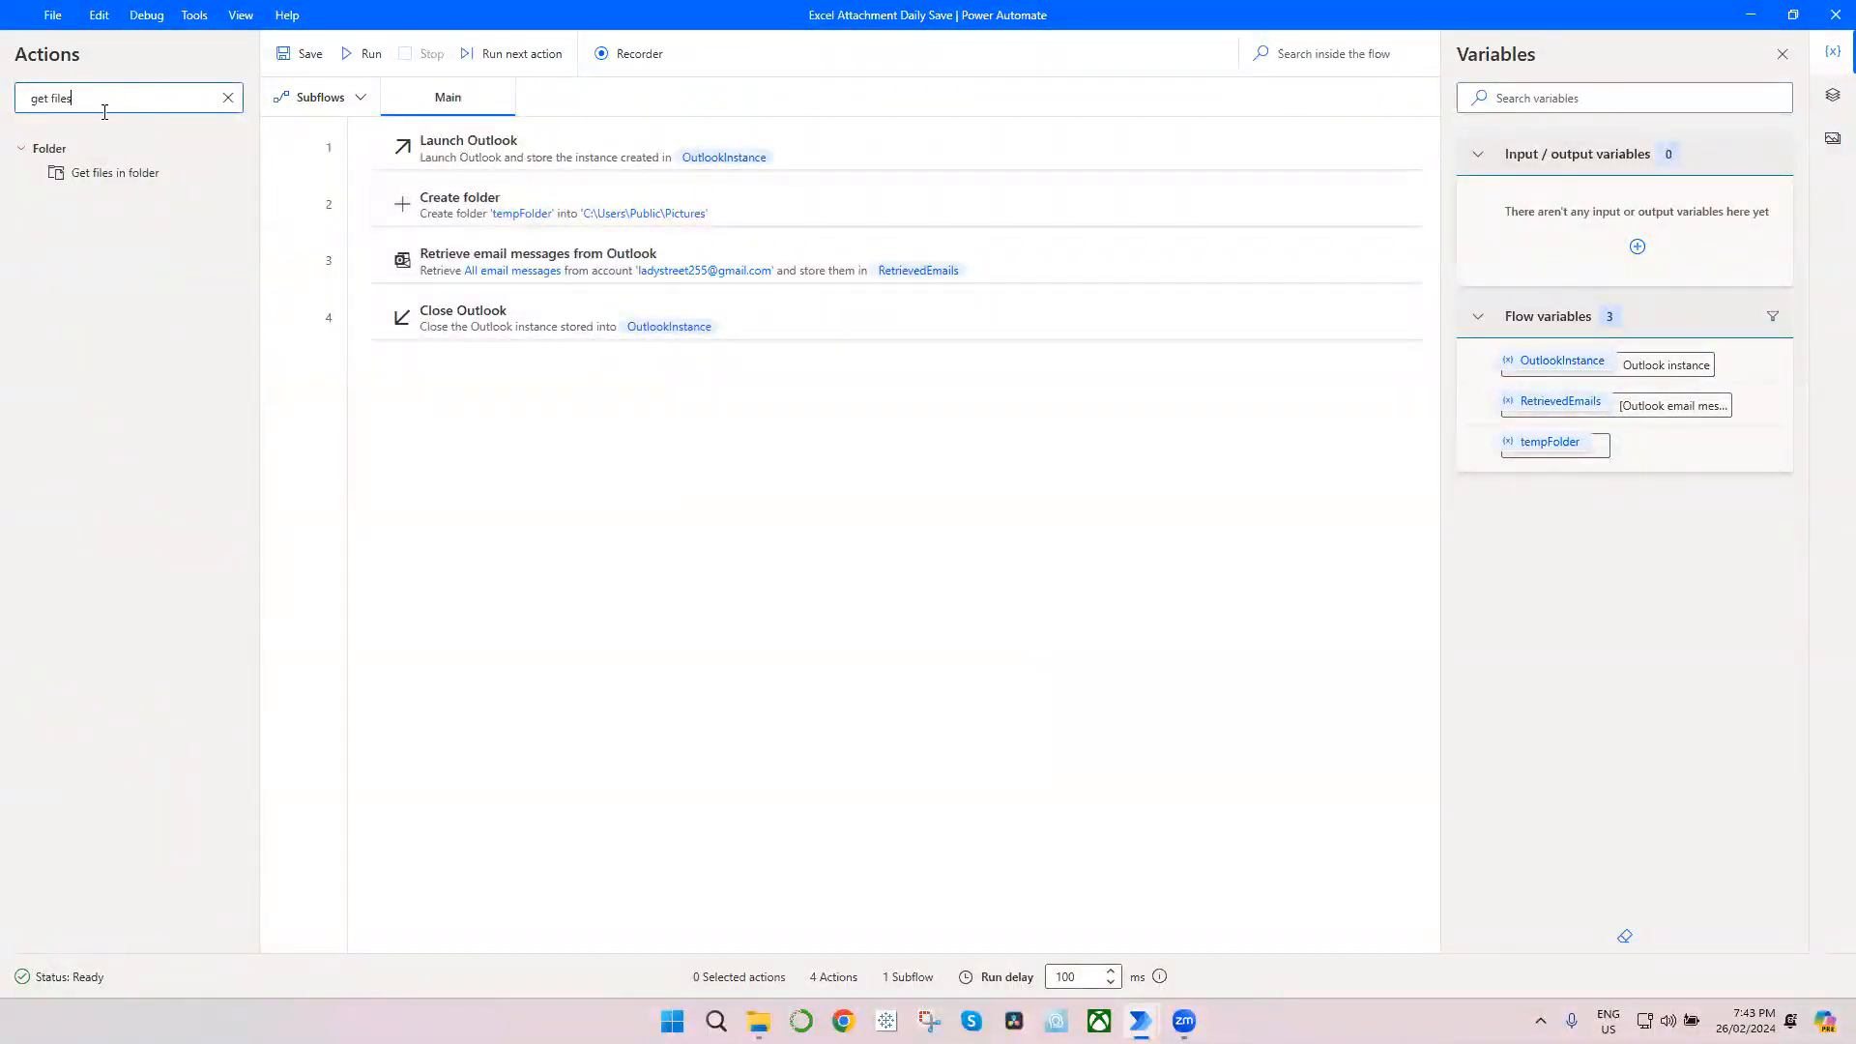
drag(134, 180, 446, 285)
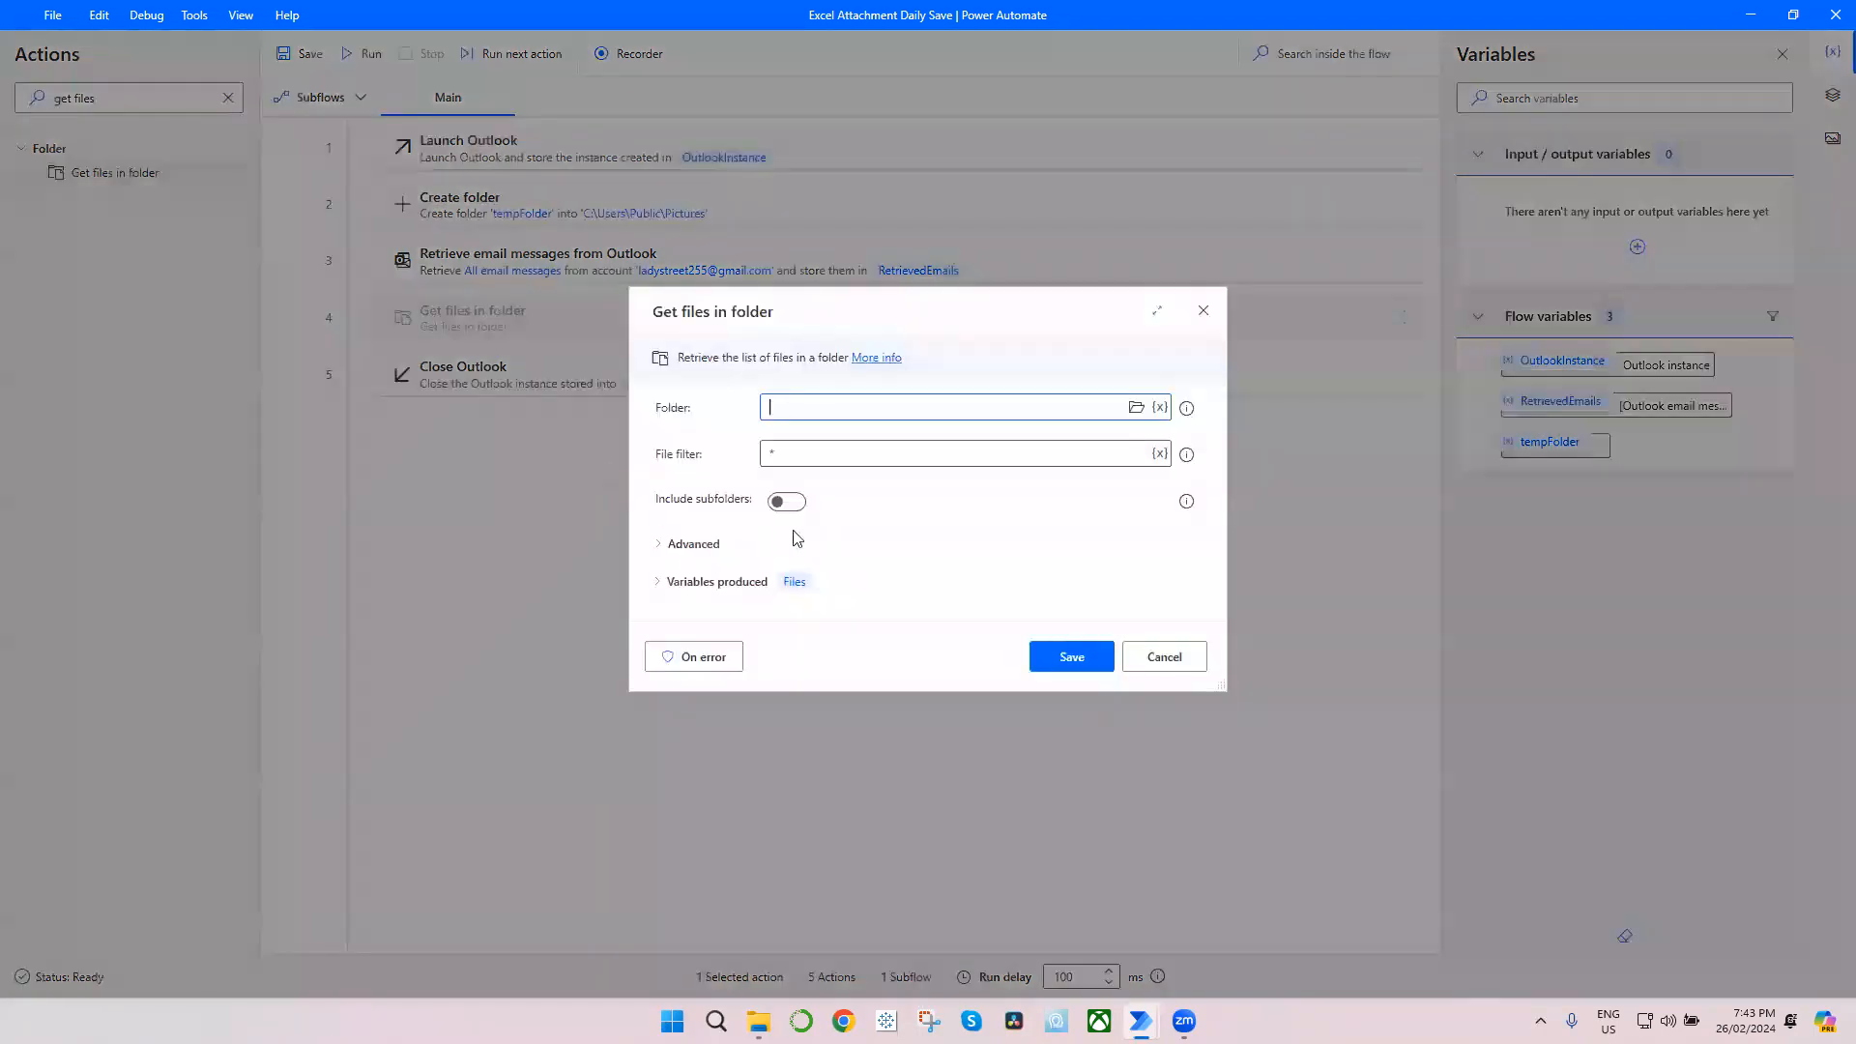
Step: Set the folder to the tempFolder variable and the file filter to *.x*, then save the Get files in folder action
click(1161, 408)
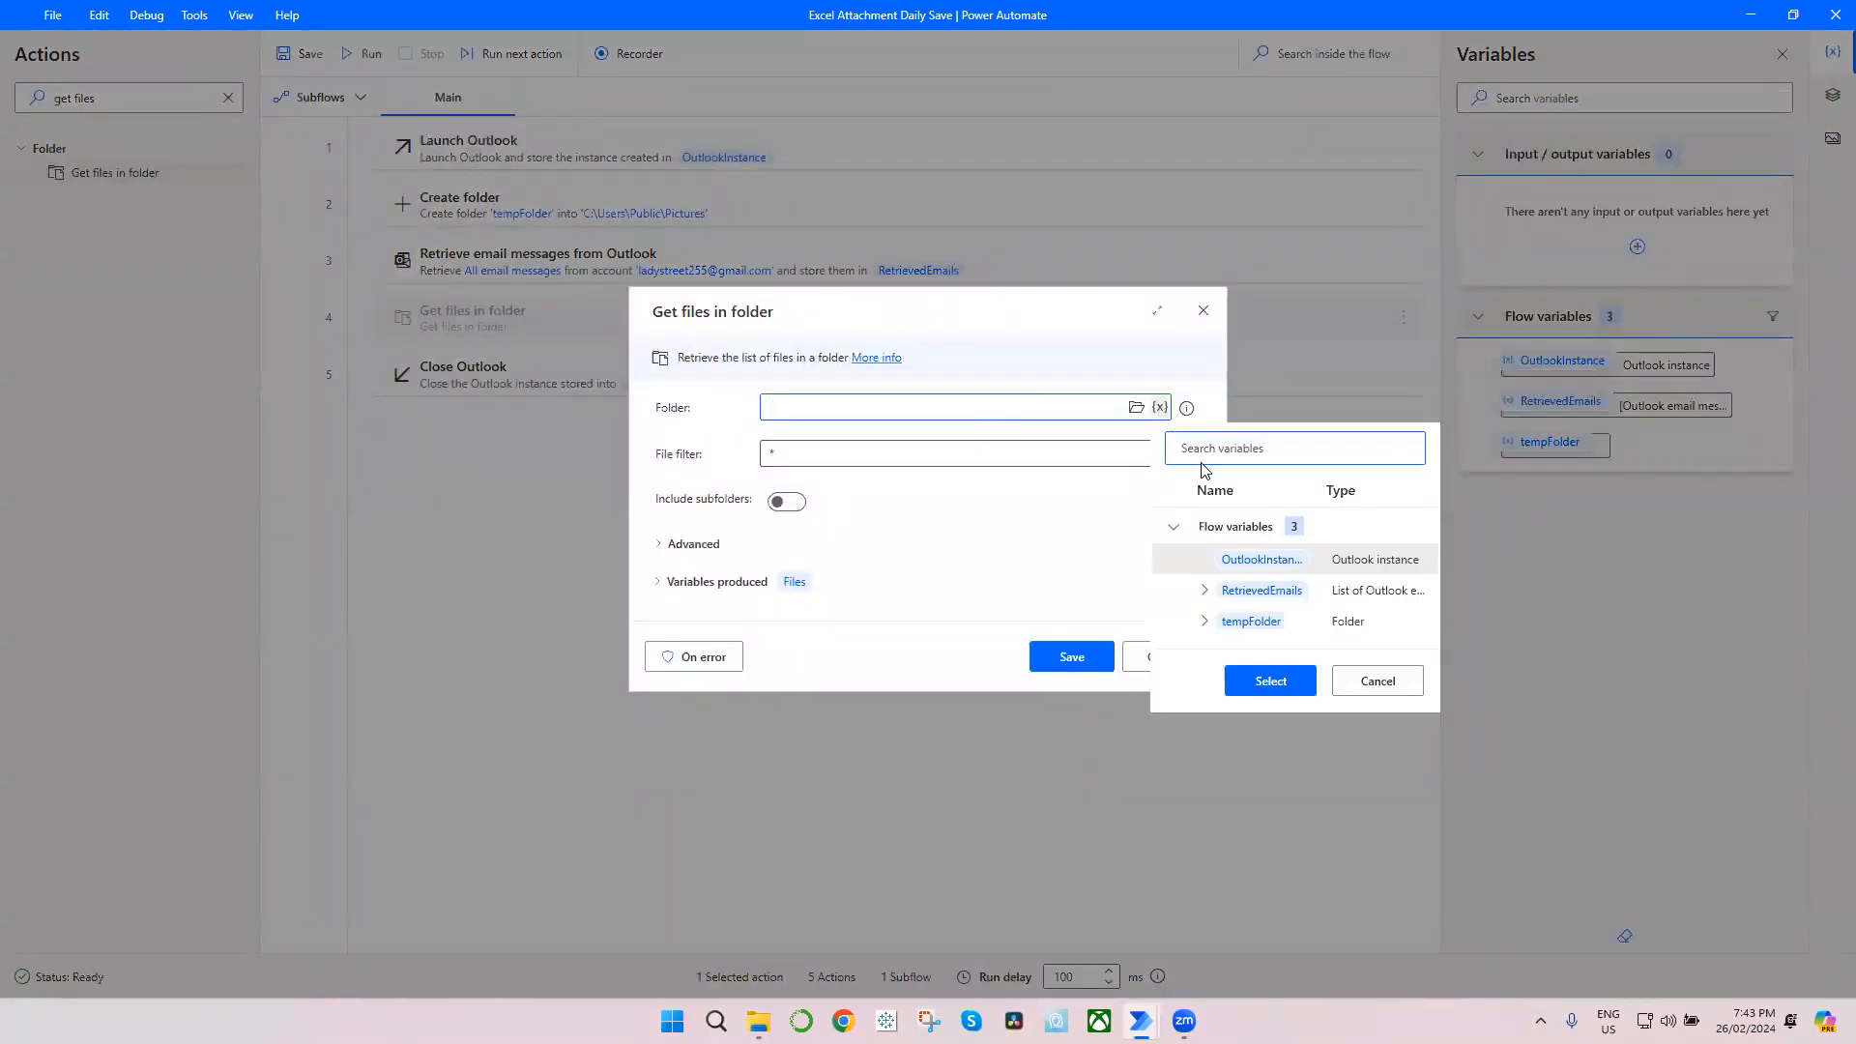
click(1270, 680)
click(787, 451)
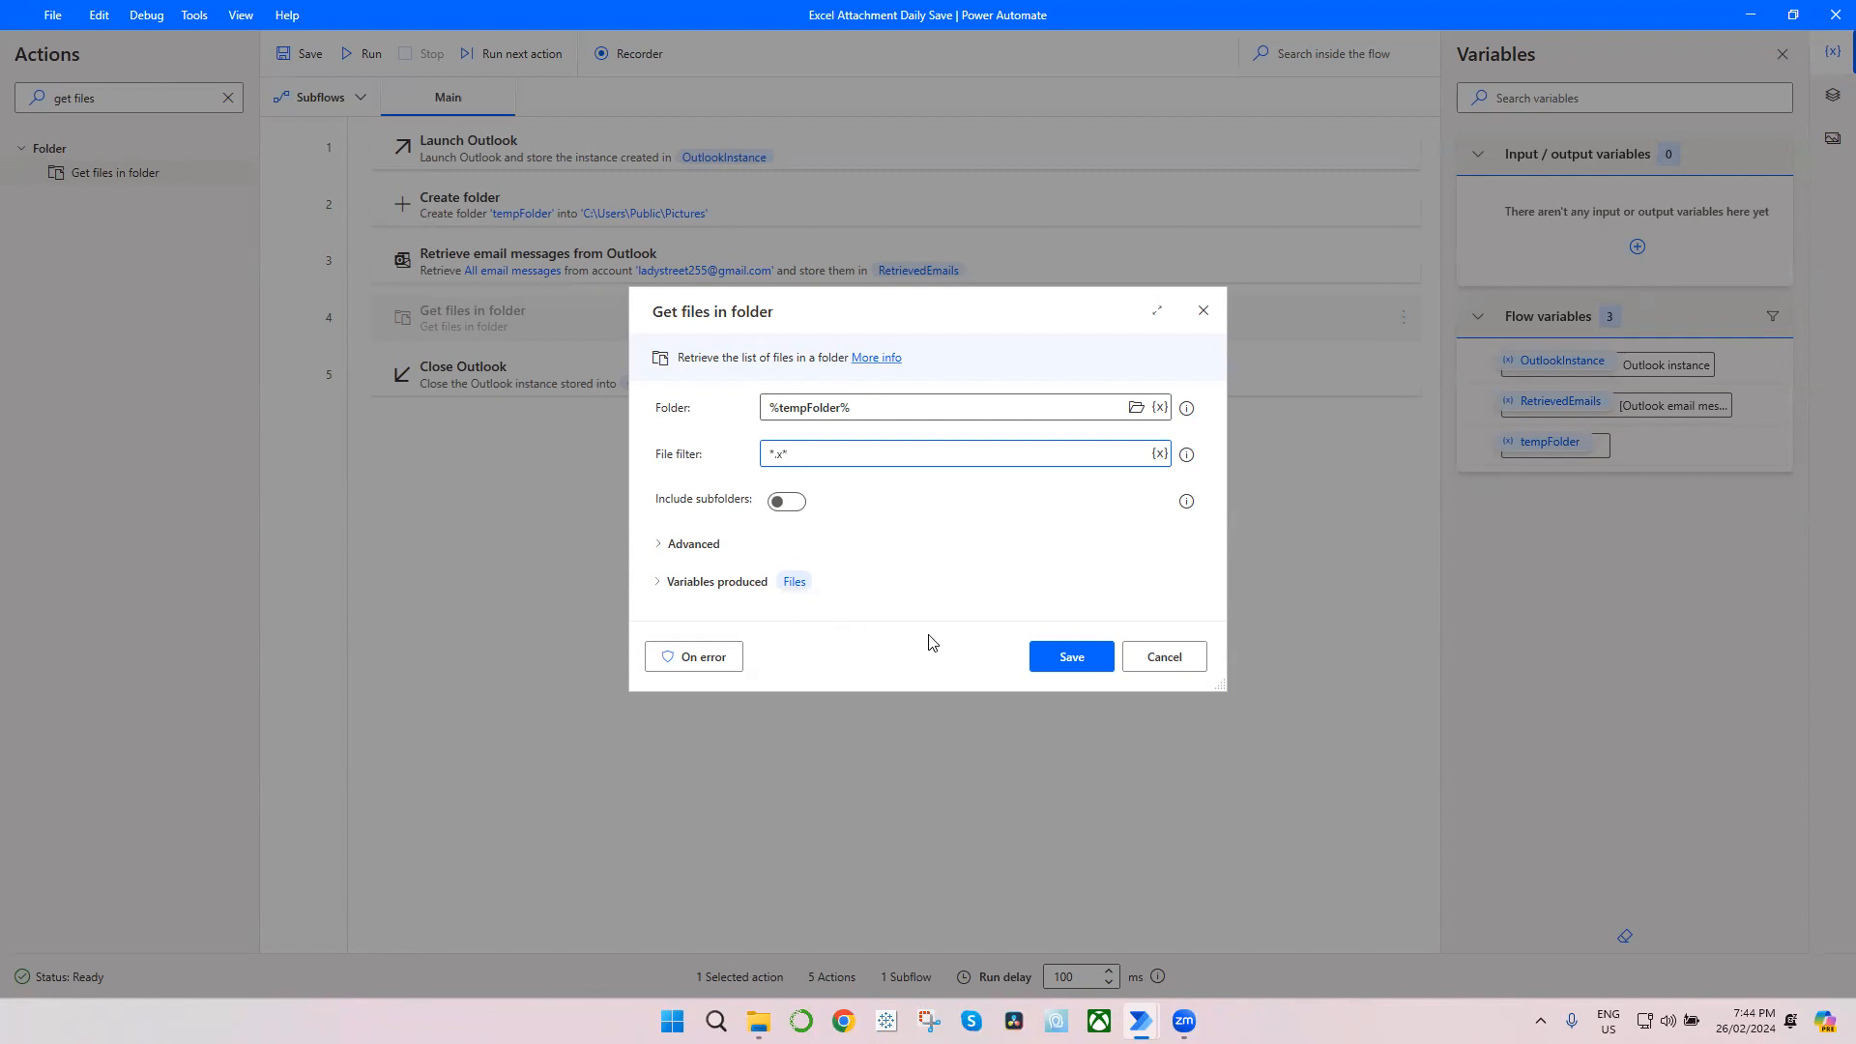
click(1070, 660)
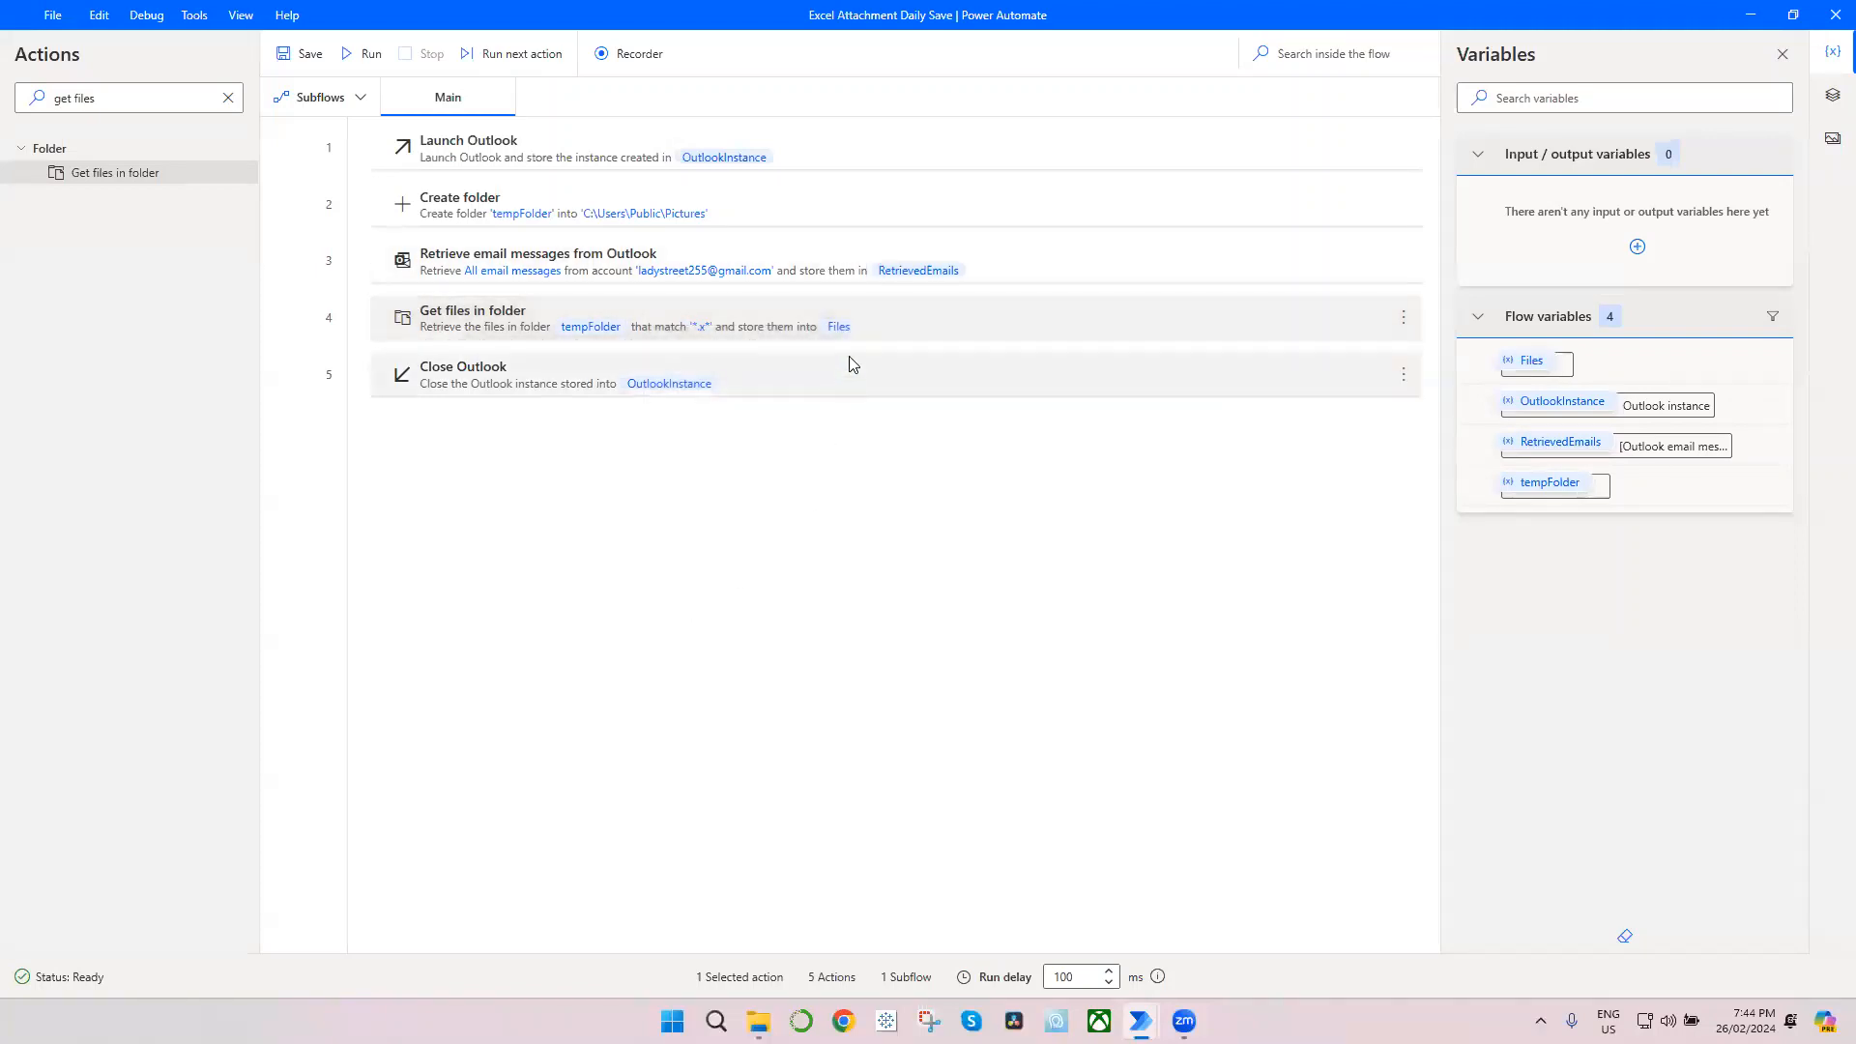
Step: Add a Move file(s) action after Get files in folder and choose the Files variable as the files to move
click(229, 99)
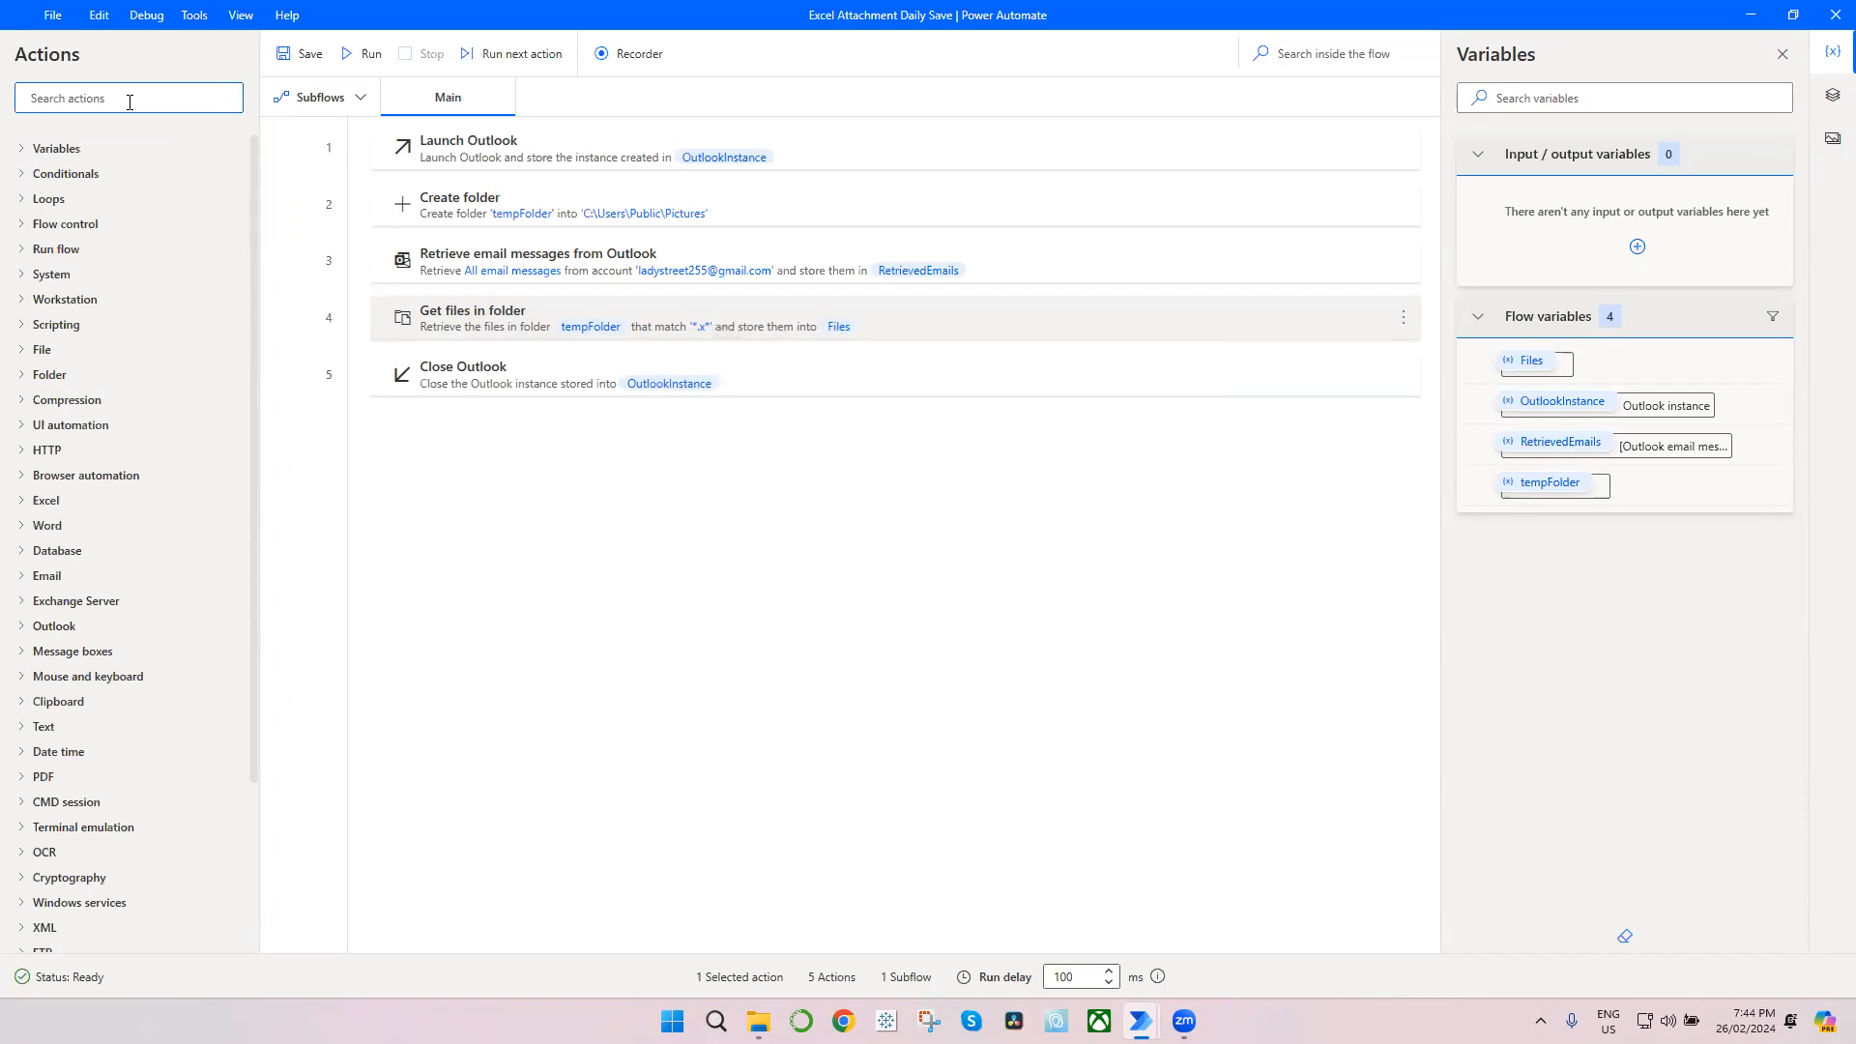
text(move)
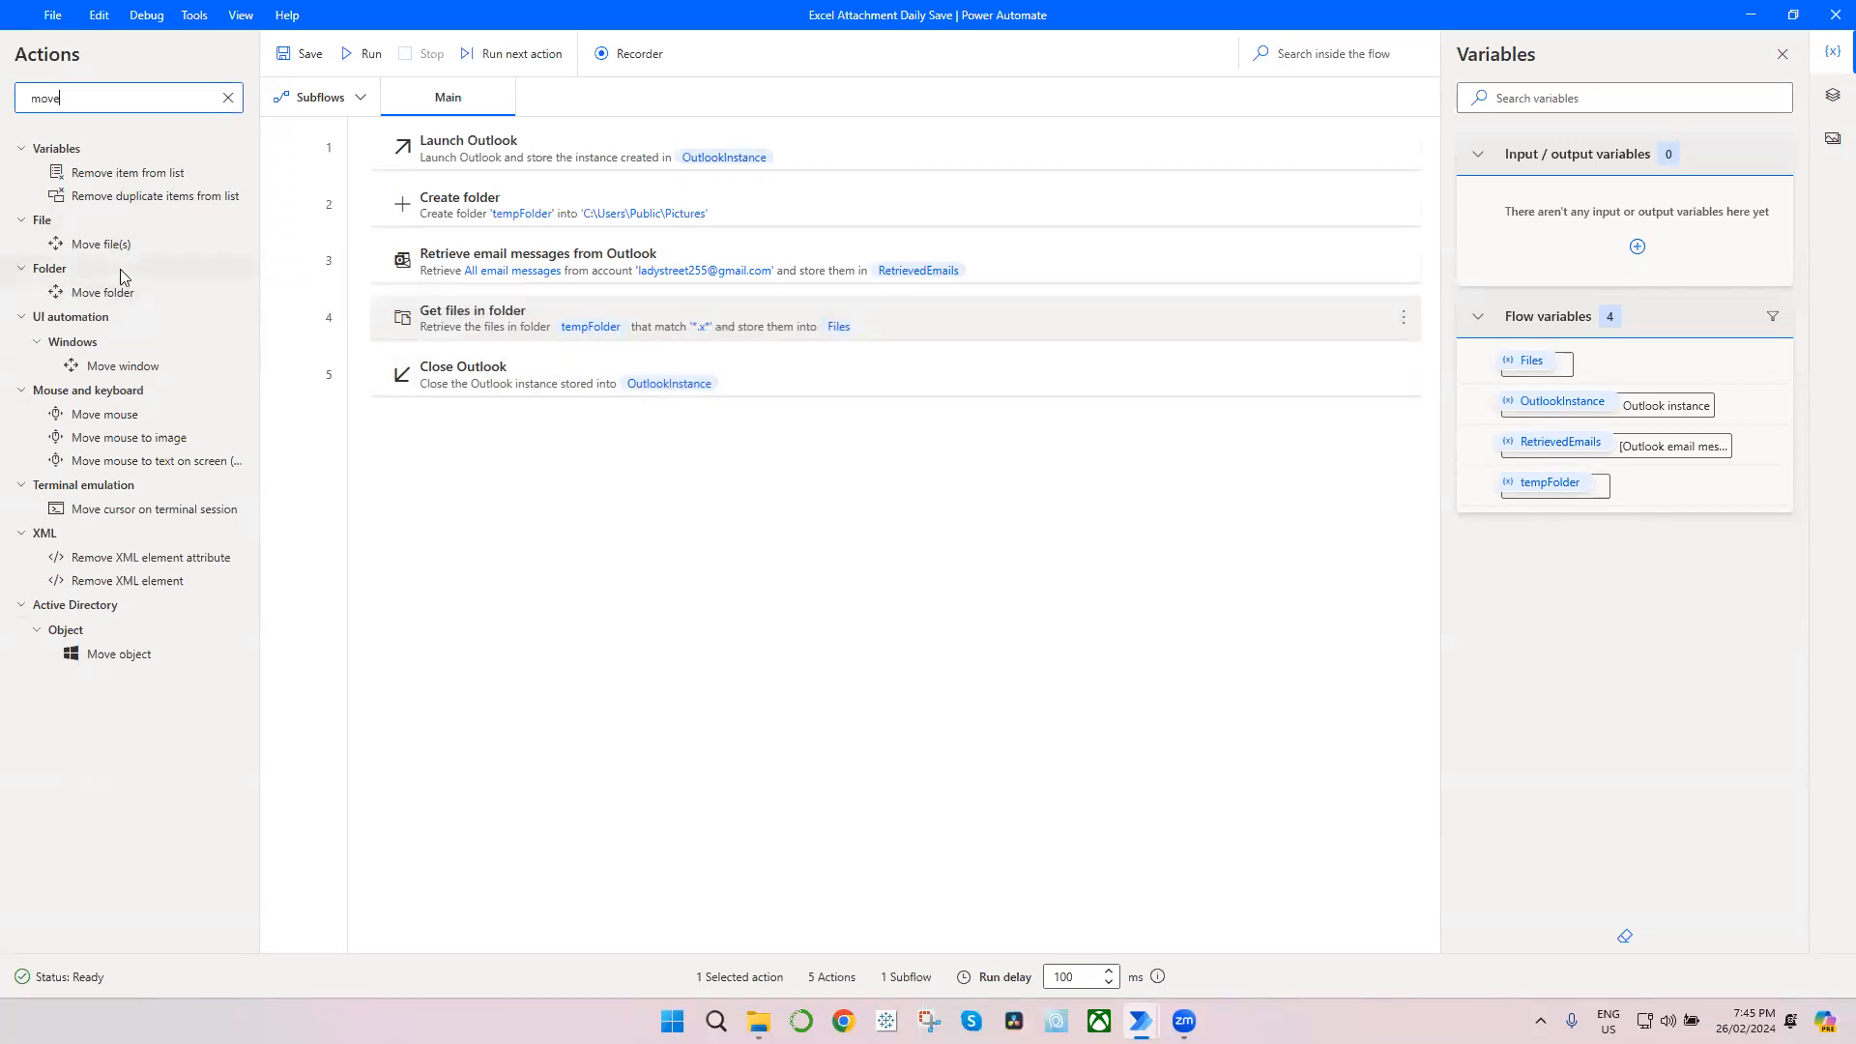
drag(114, 245, 578, 375)
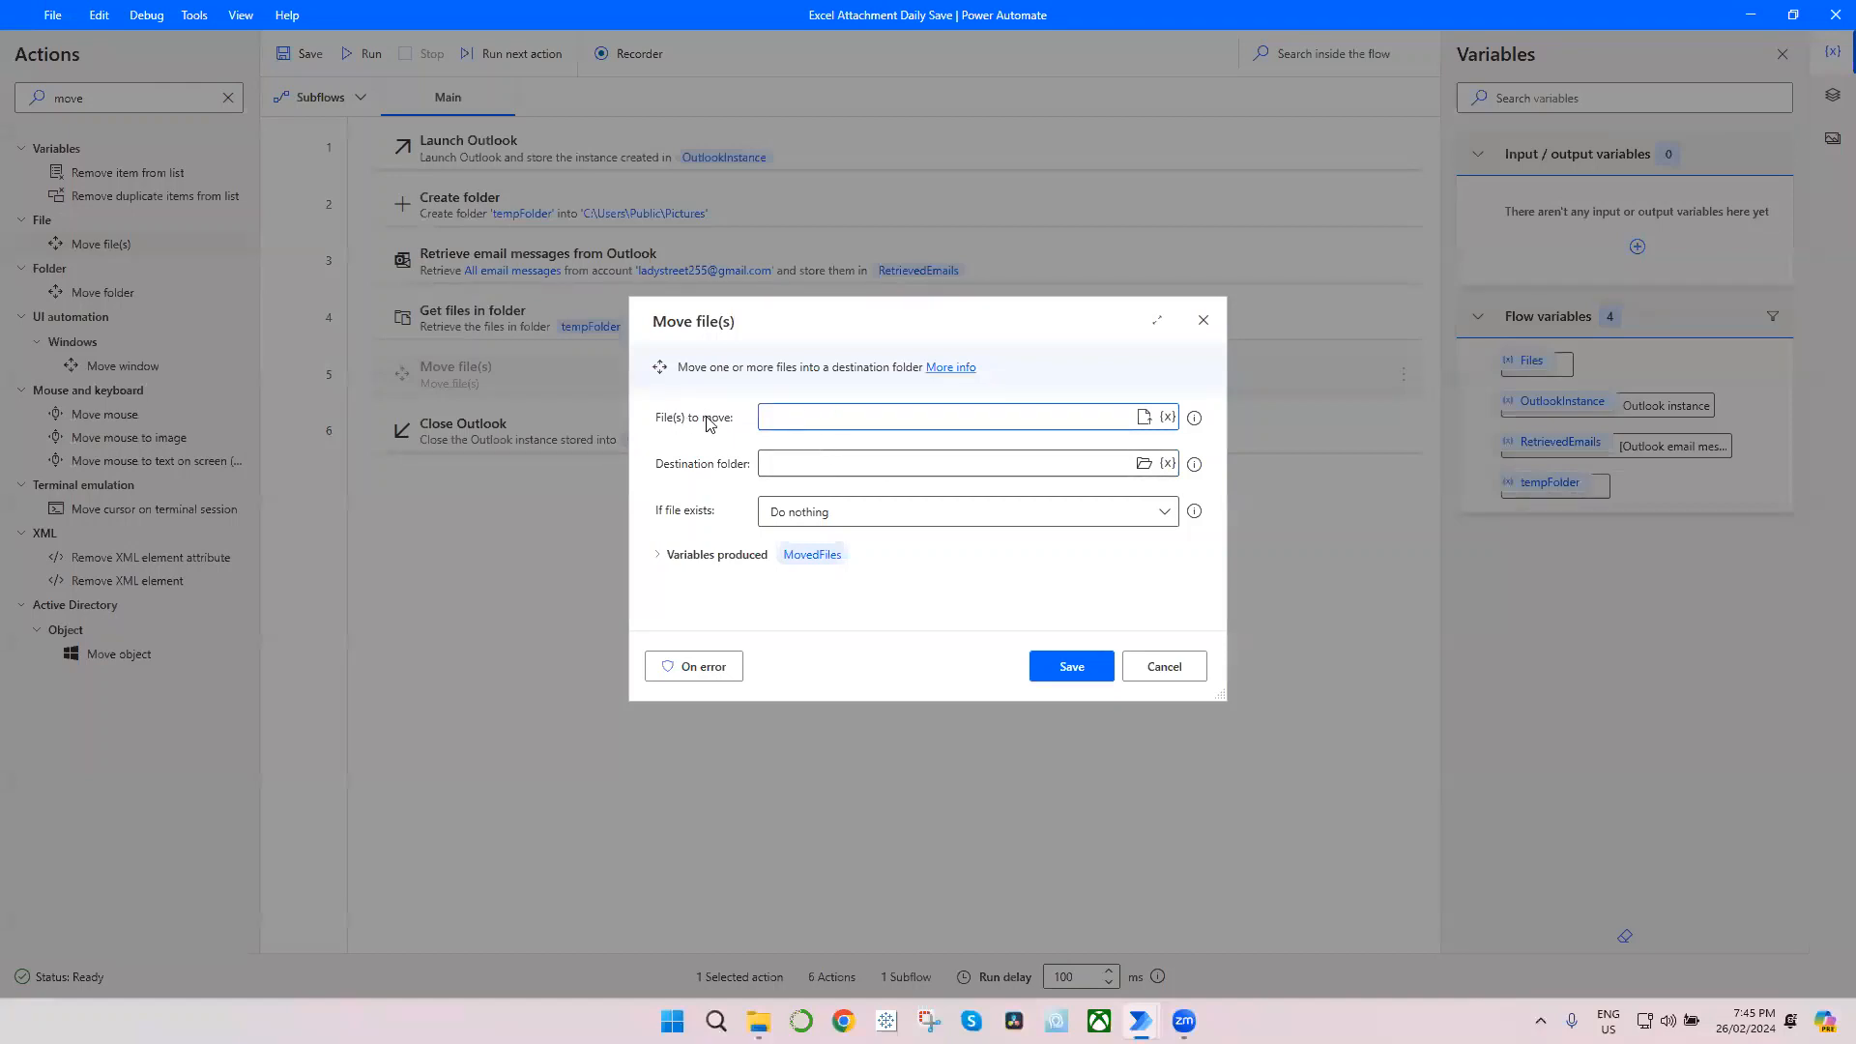
click(1169, 418)
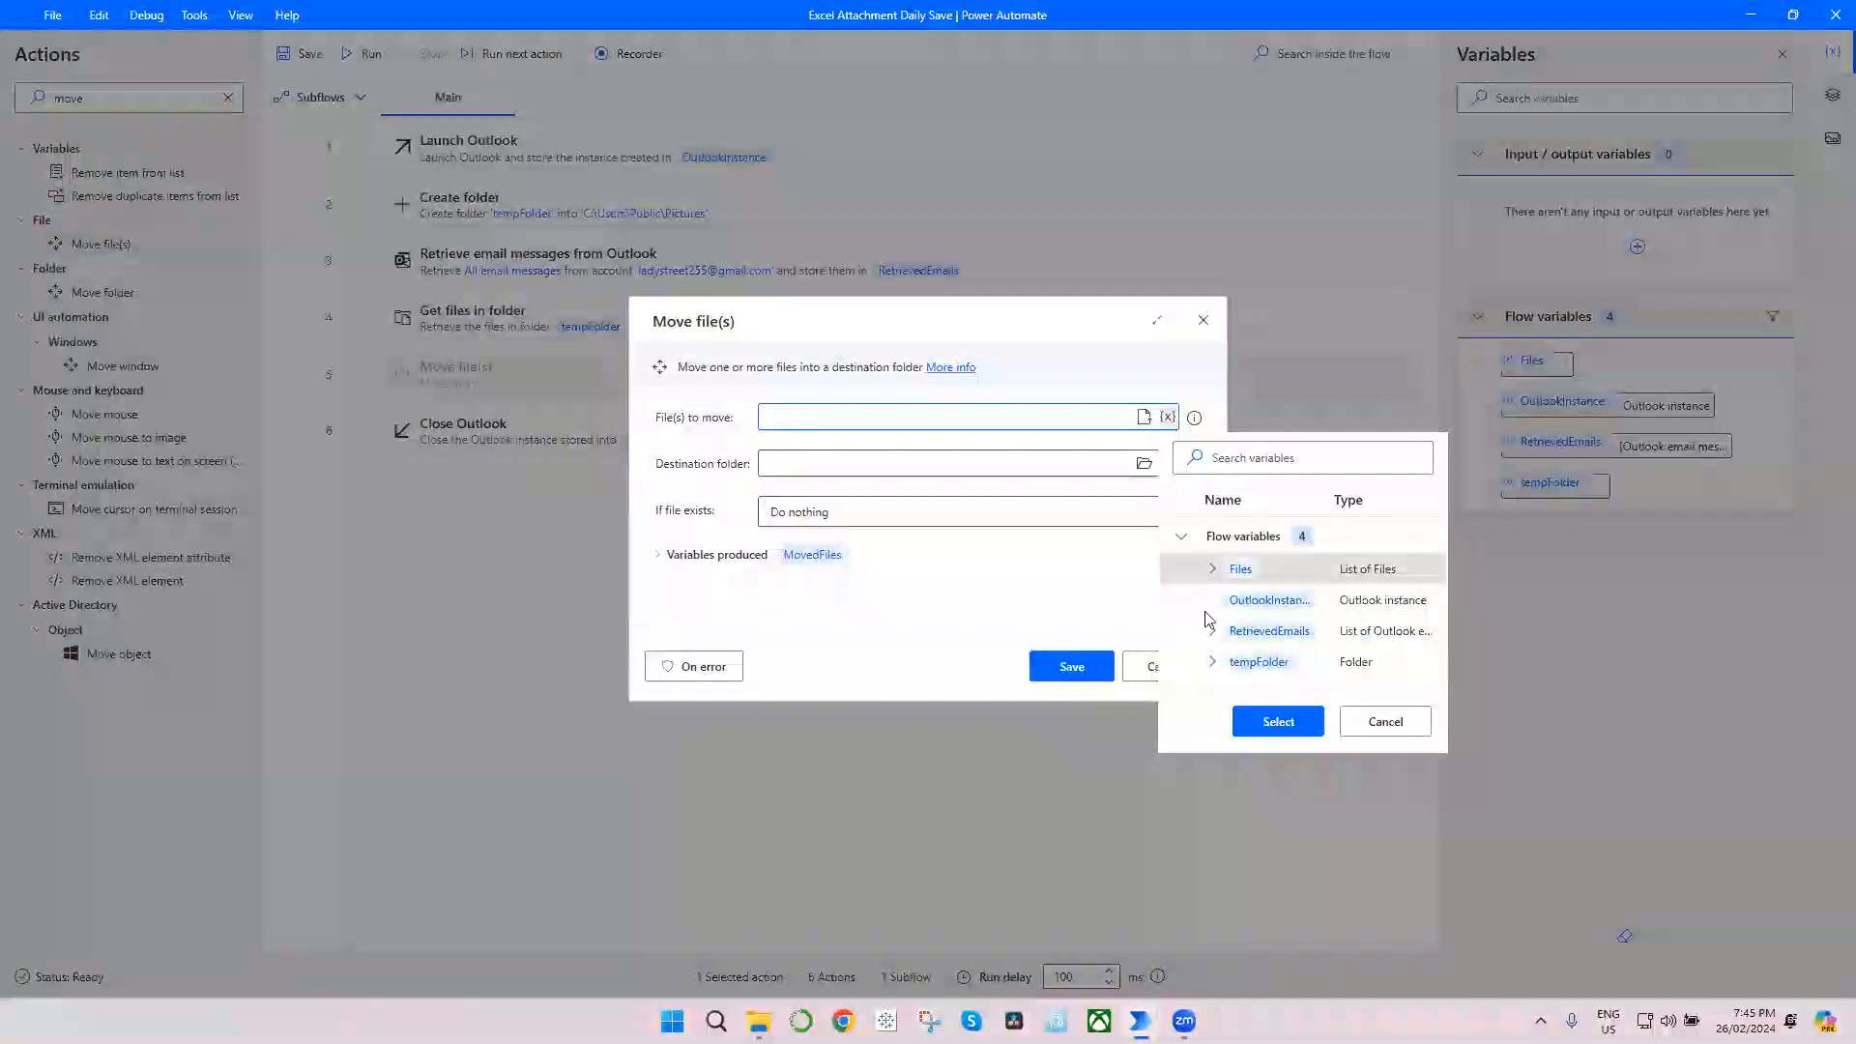
click(1276, 722)
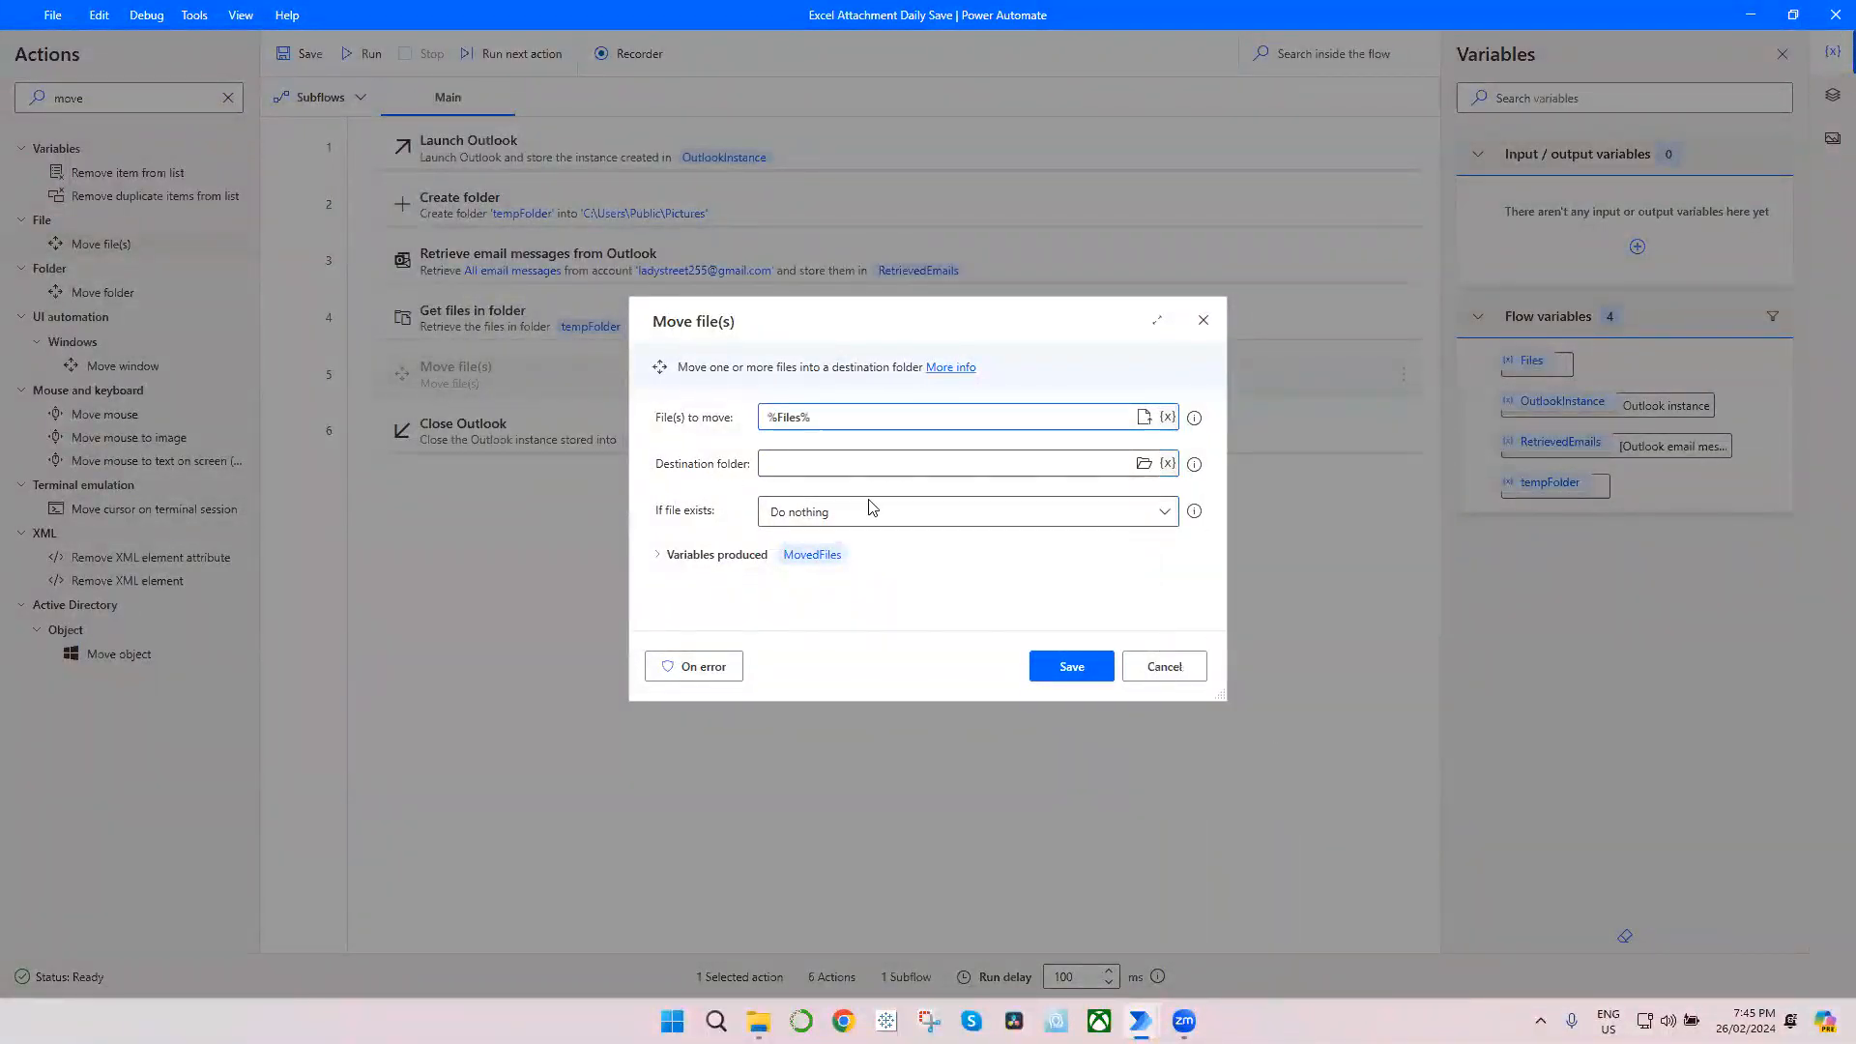
Step: Set the destination folder of the Move file(s) action to C:\Users\Public\Downloads by browsing to Public Downloads
click(1144, 463)
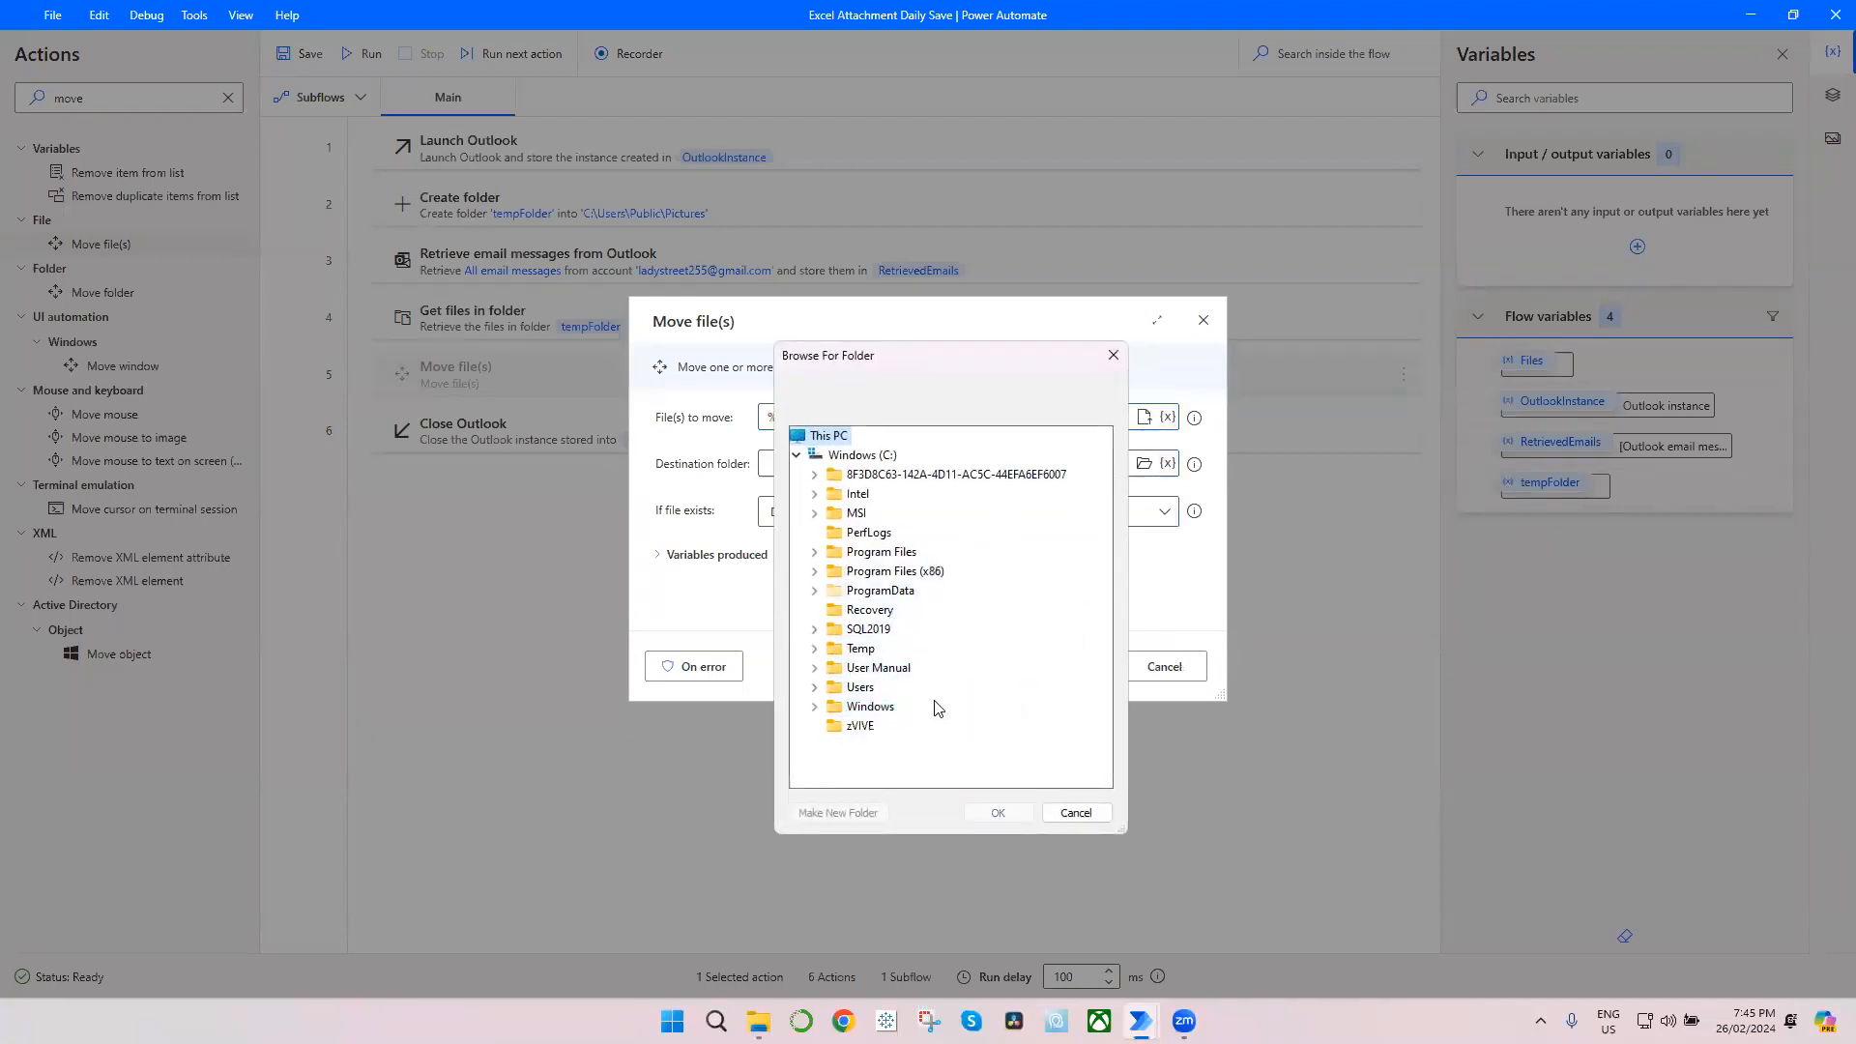
click(815, 687)
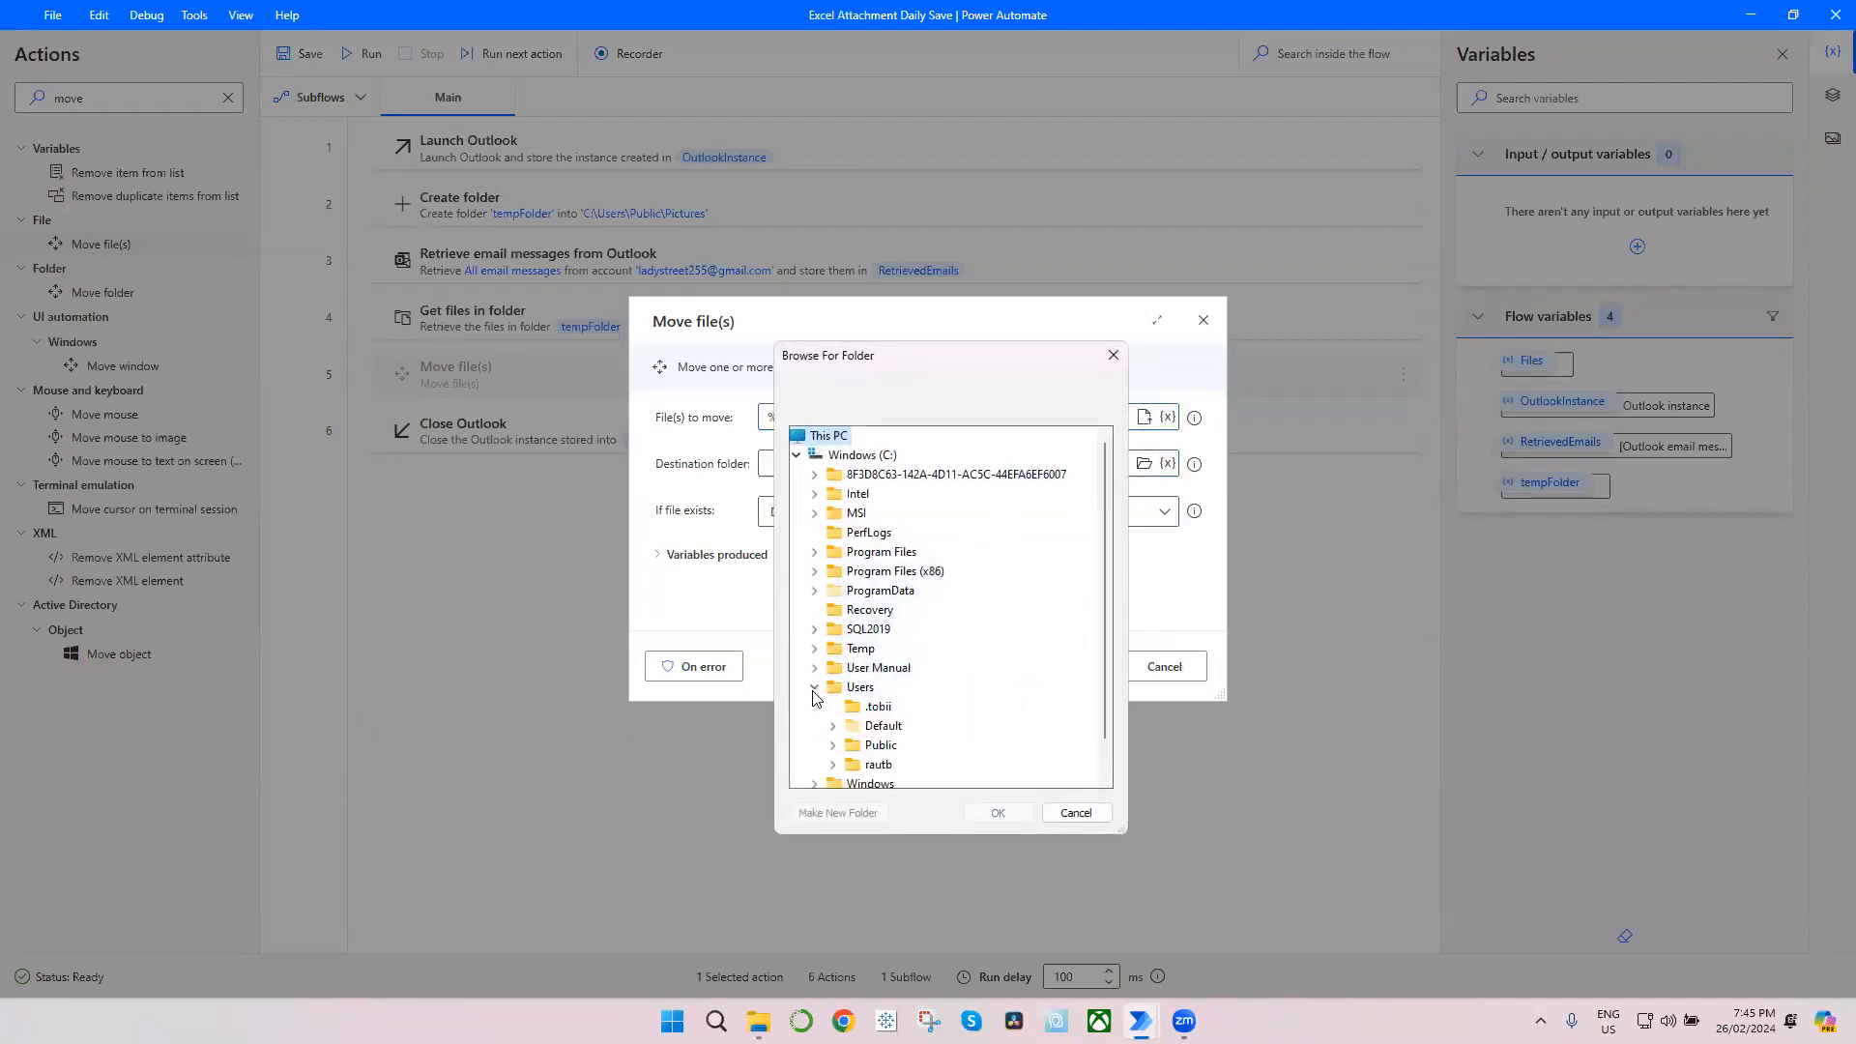
click(833, 746)
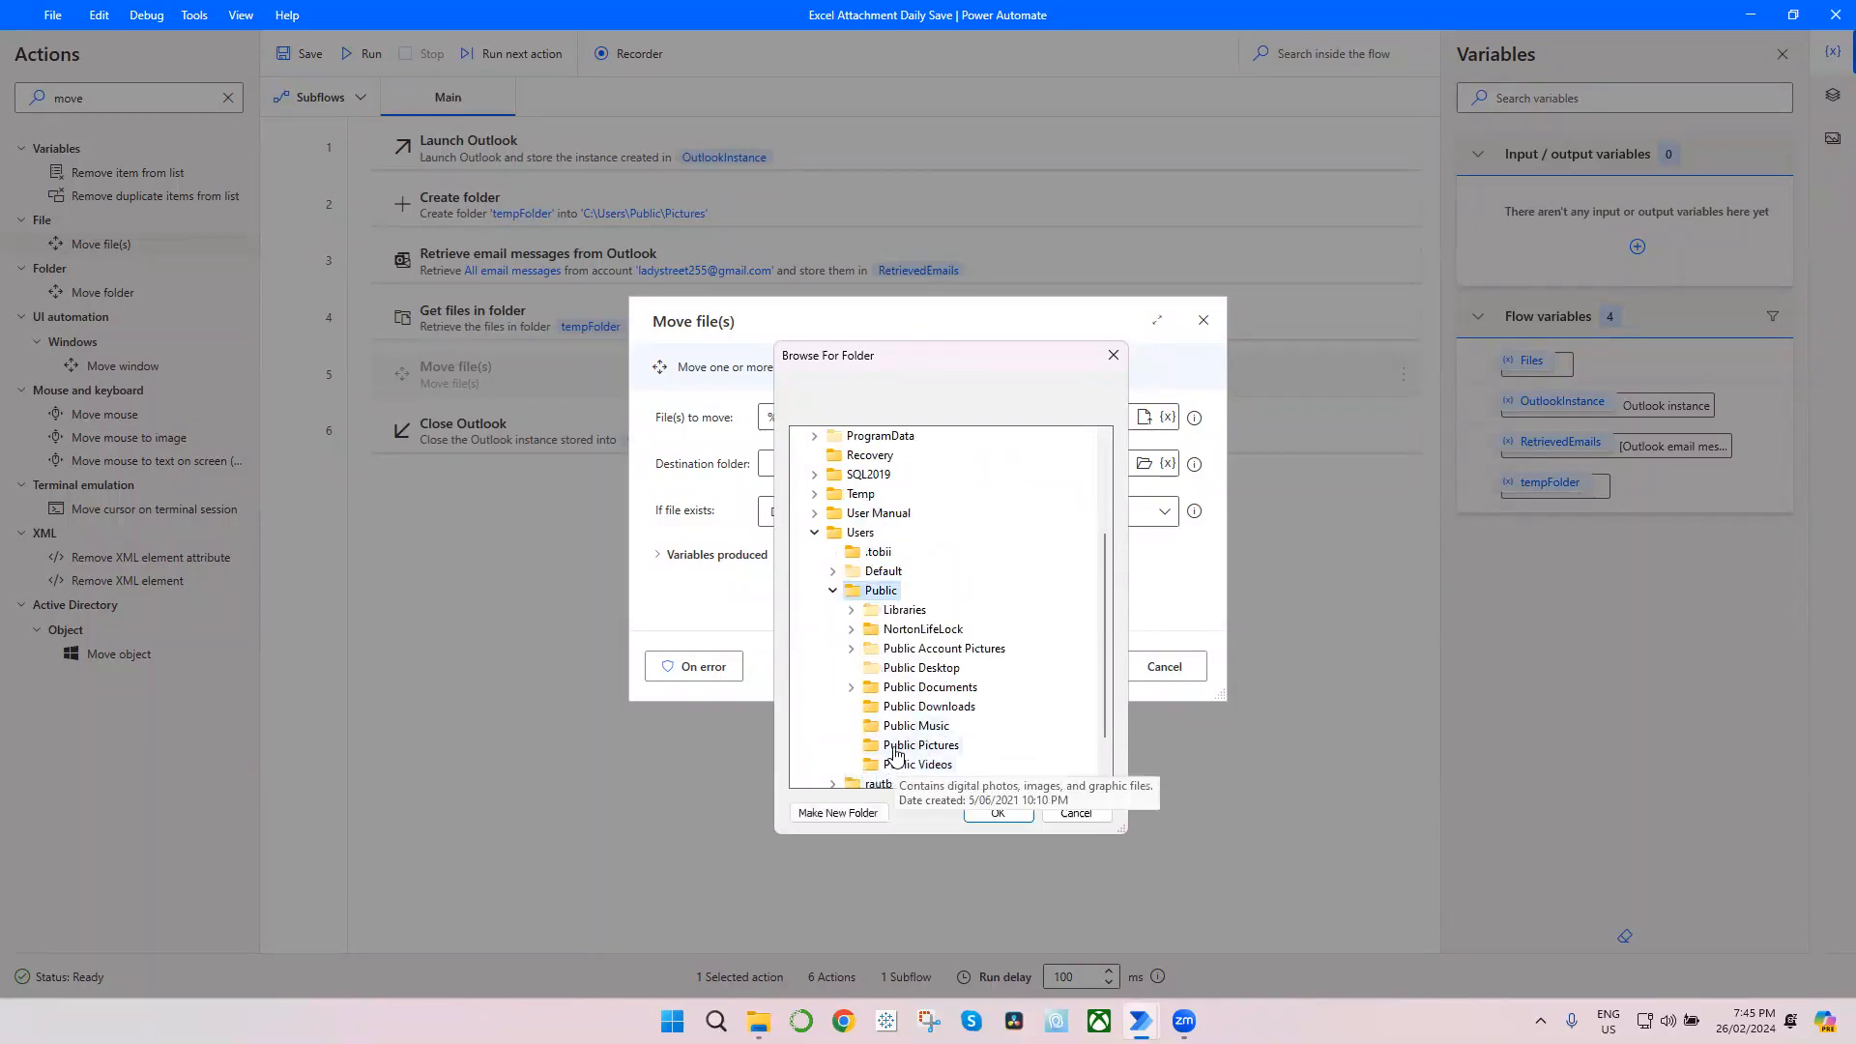
click(872, 708)
click(995, 812)
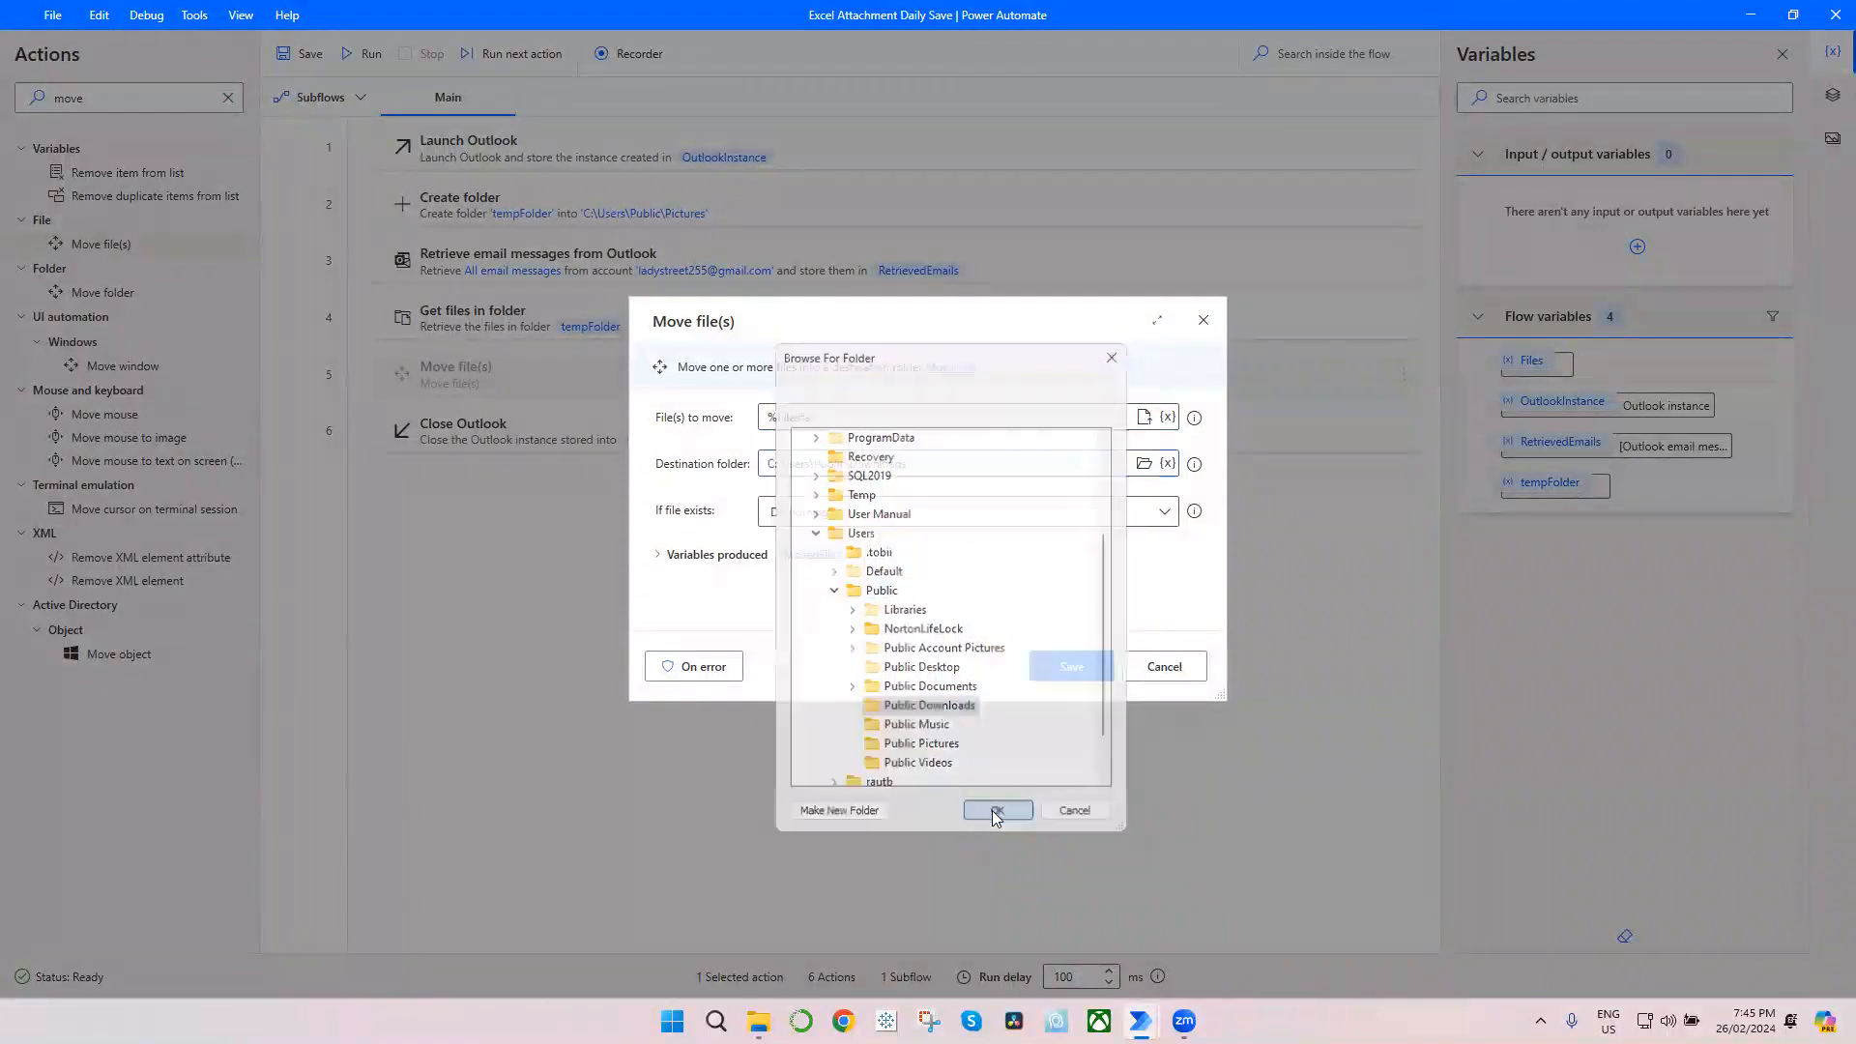
Step: Have the Move file(s) action overwrite files that already exist, and save the action
click(885, 512)
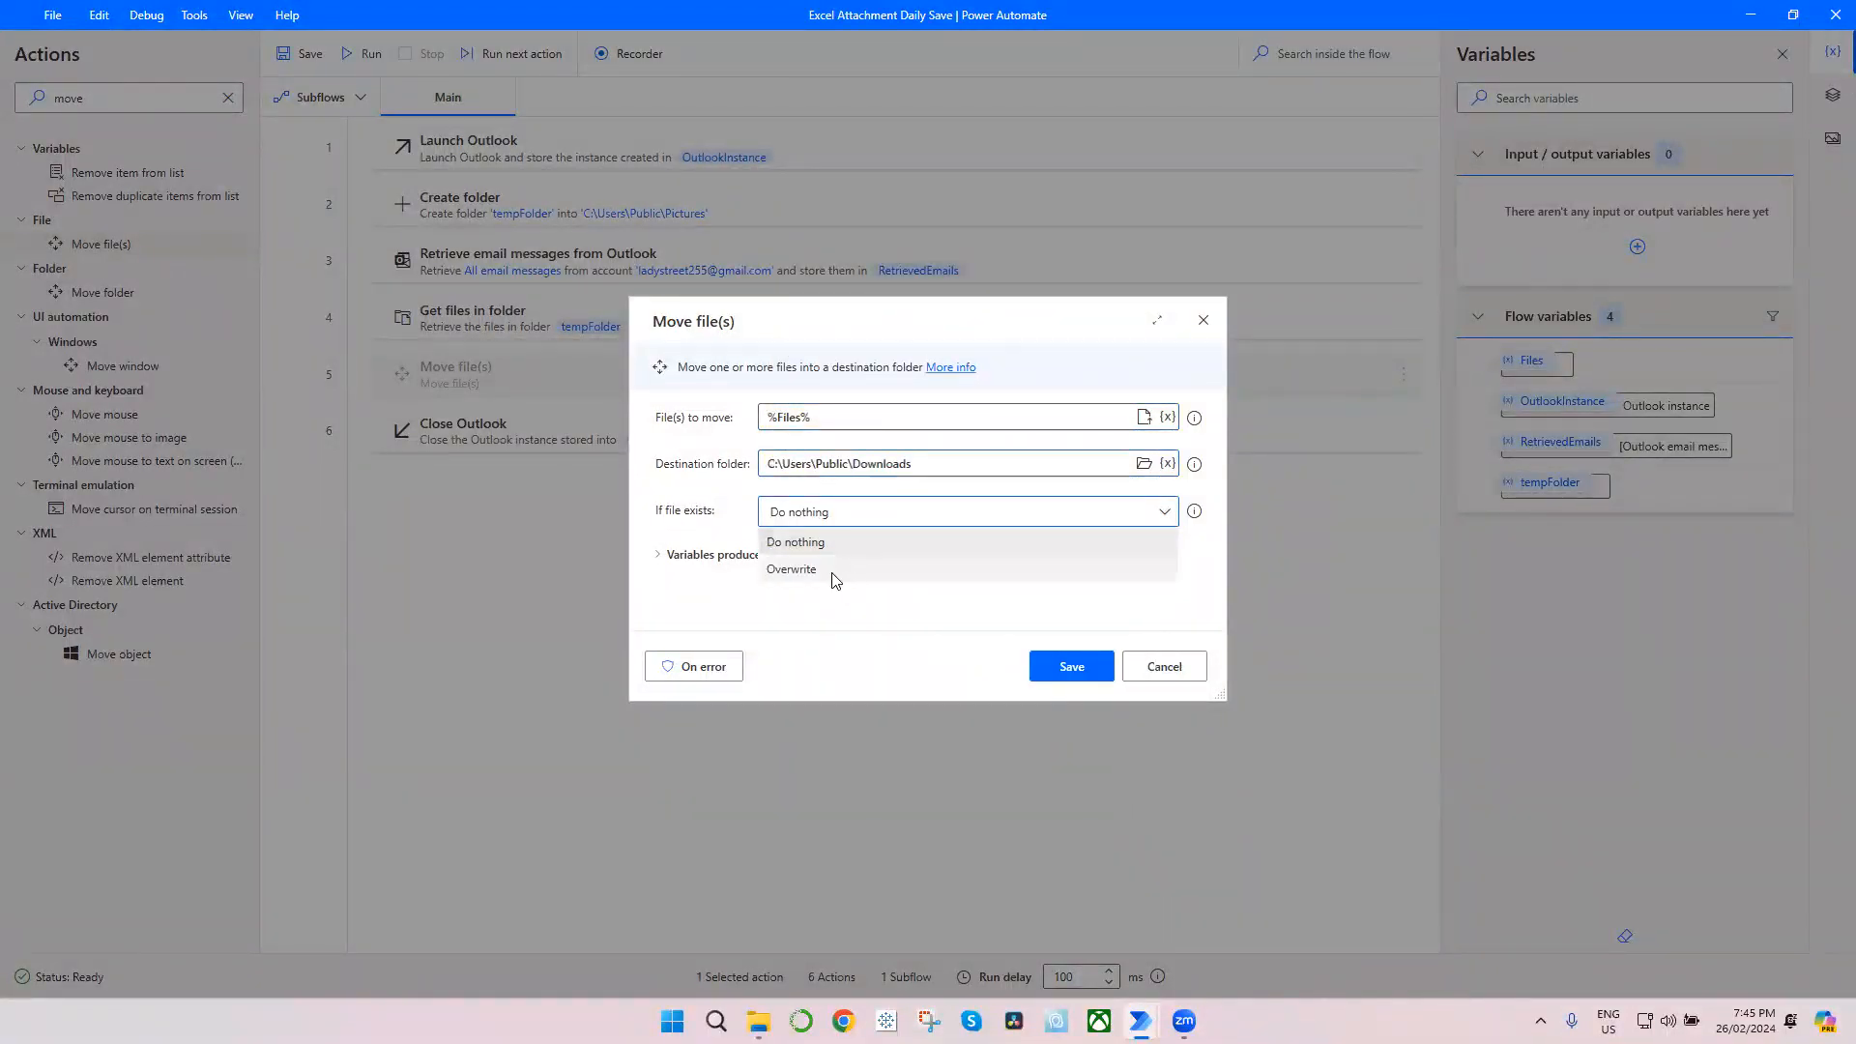
click(835, 575)
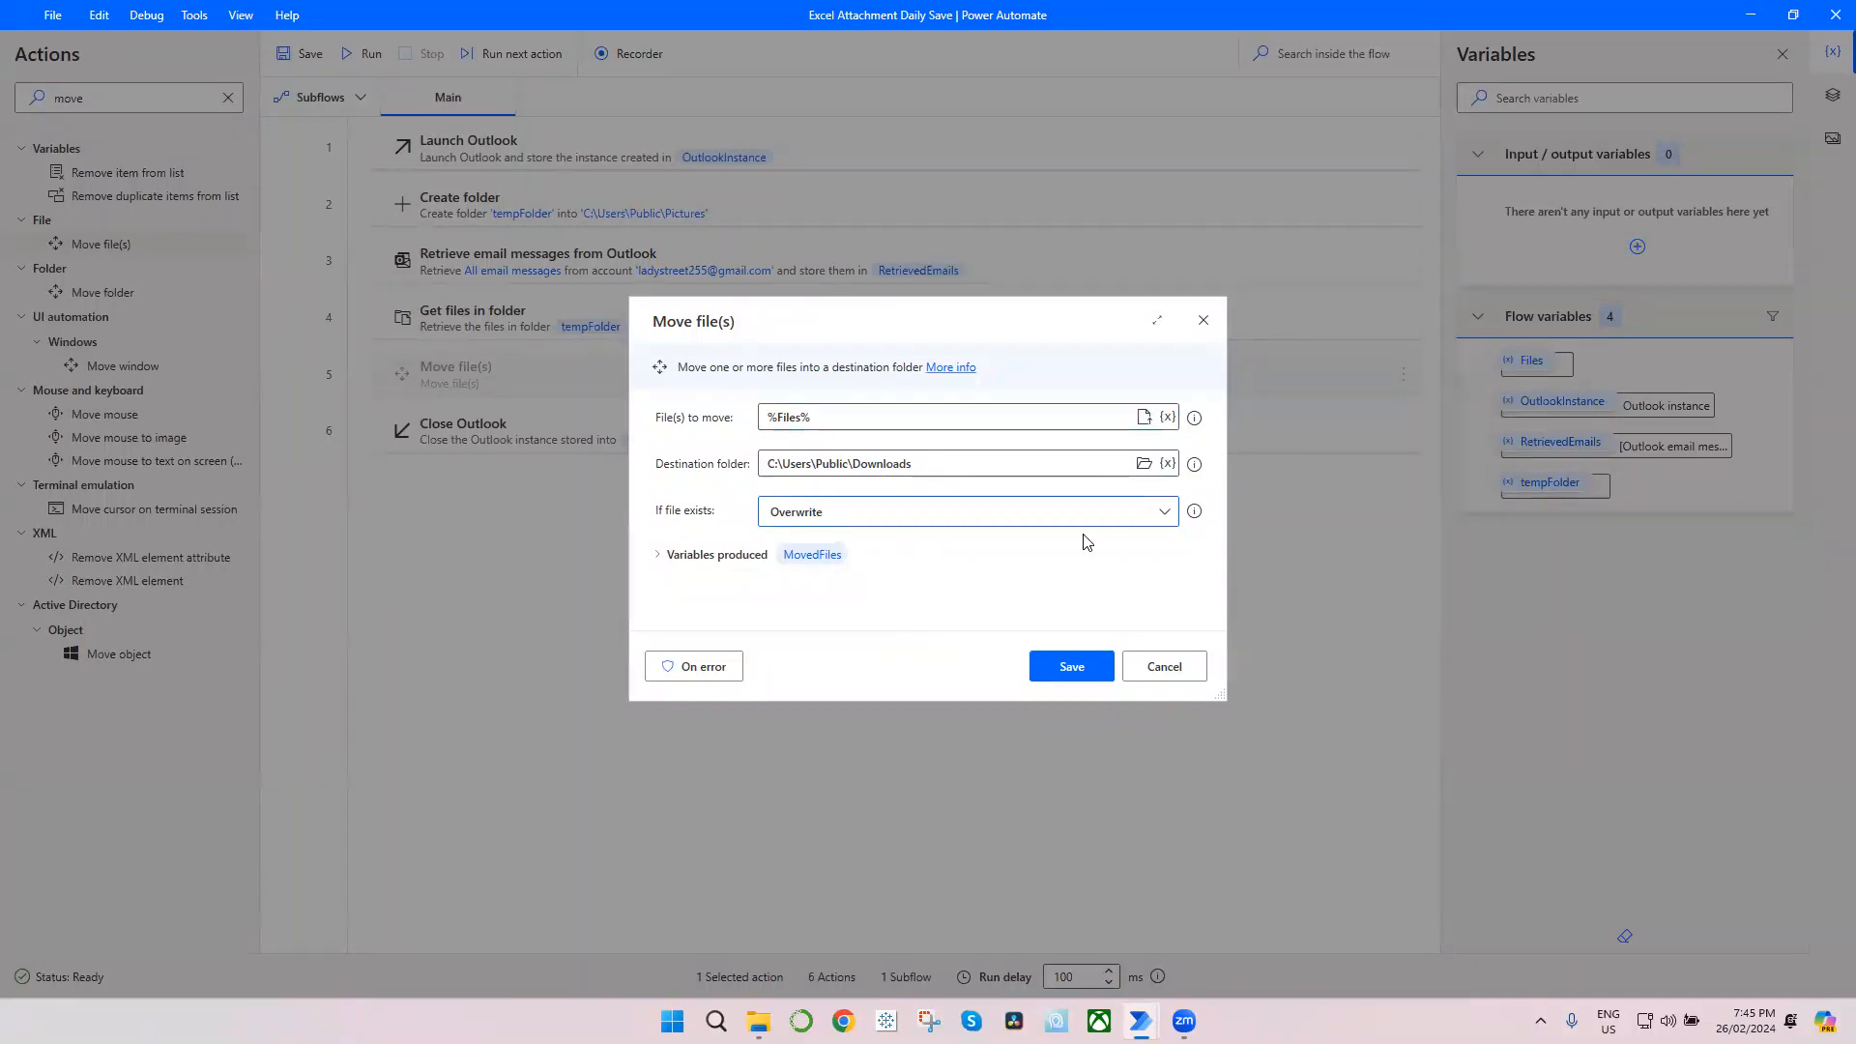
click(1072, 668)
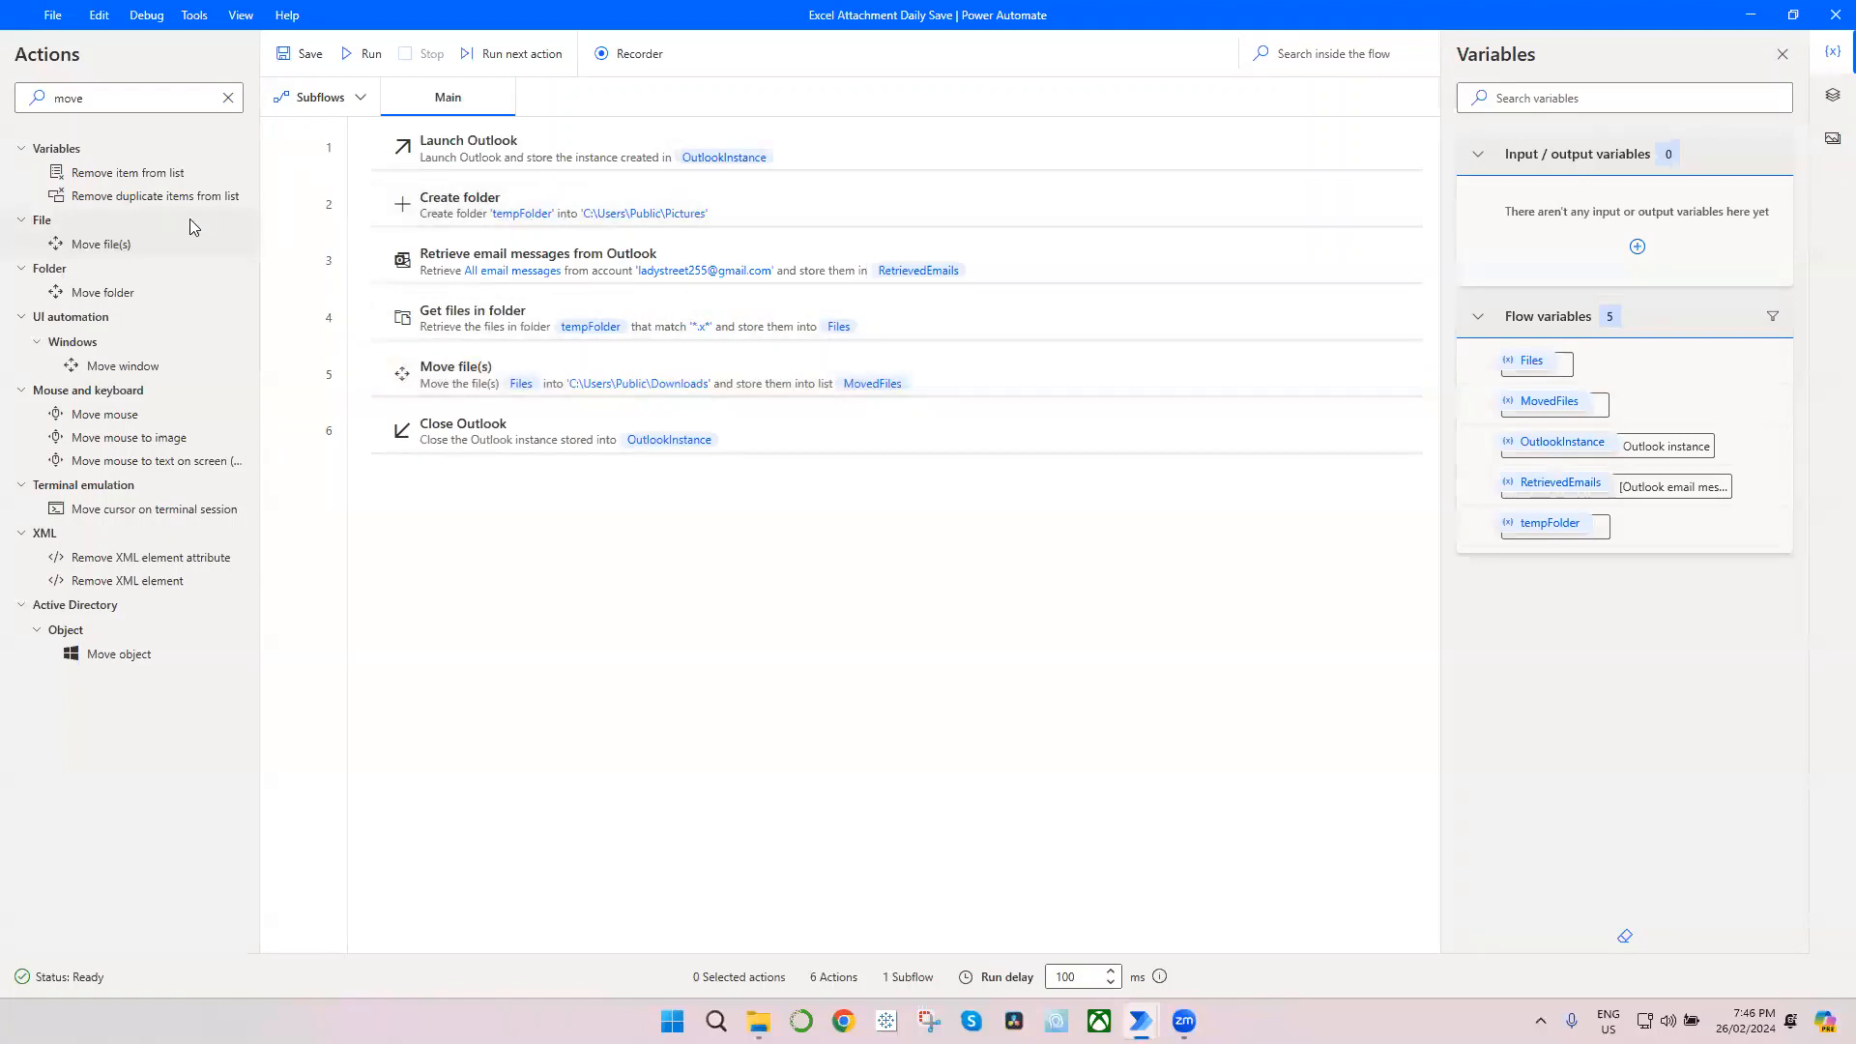
Step: Find the Delete folder action and add it between Move file(s) and Close Outlook
click(228, 99)
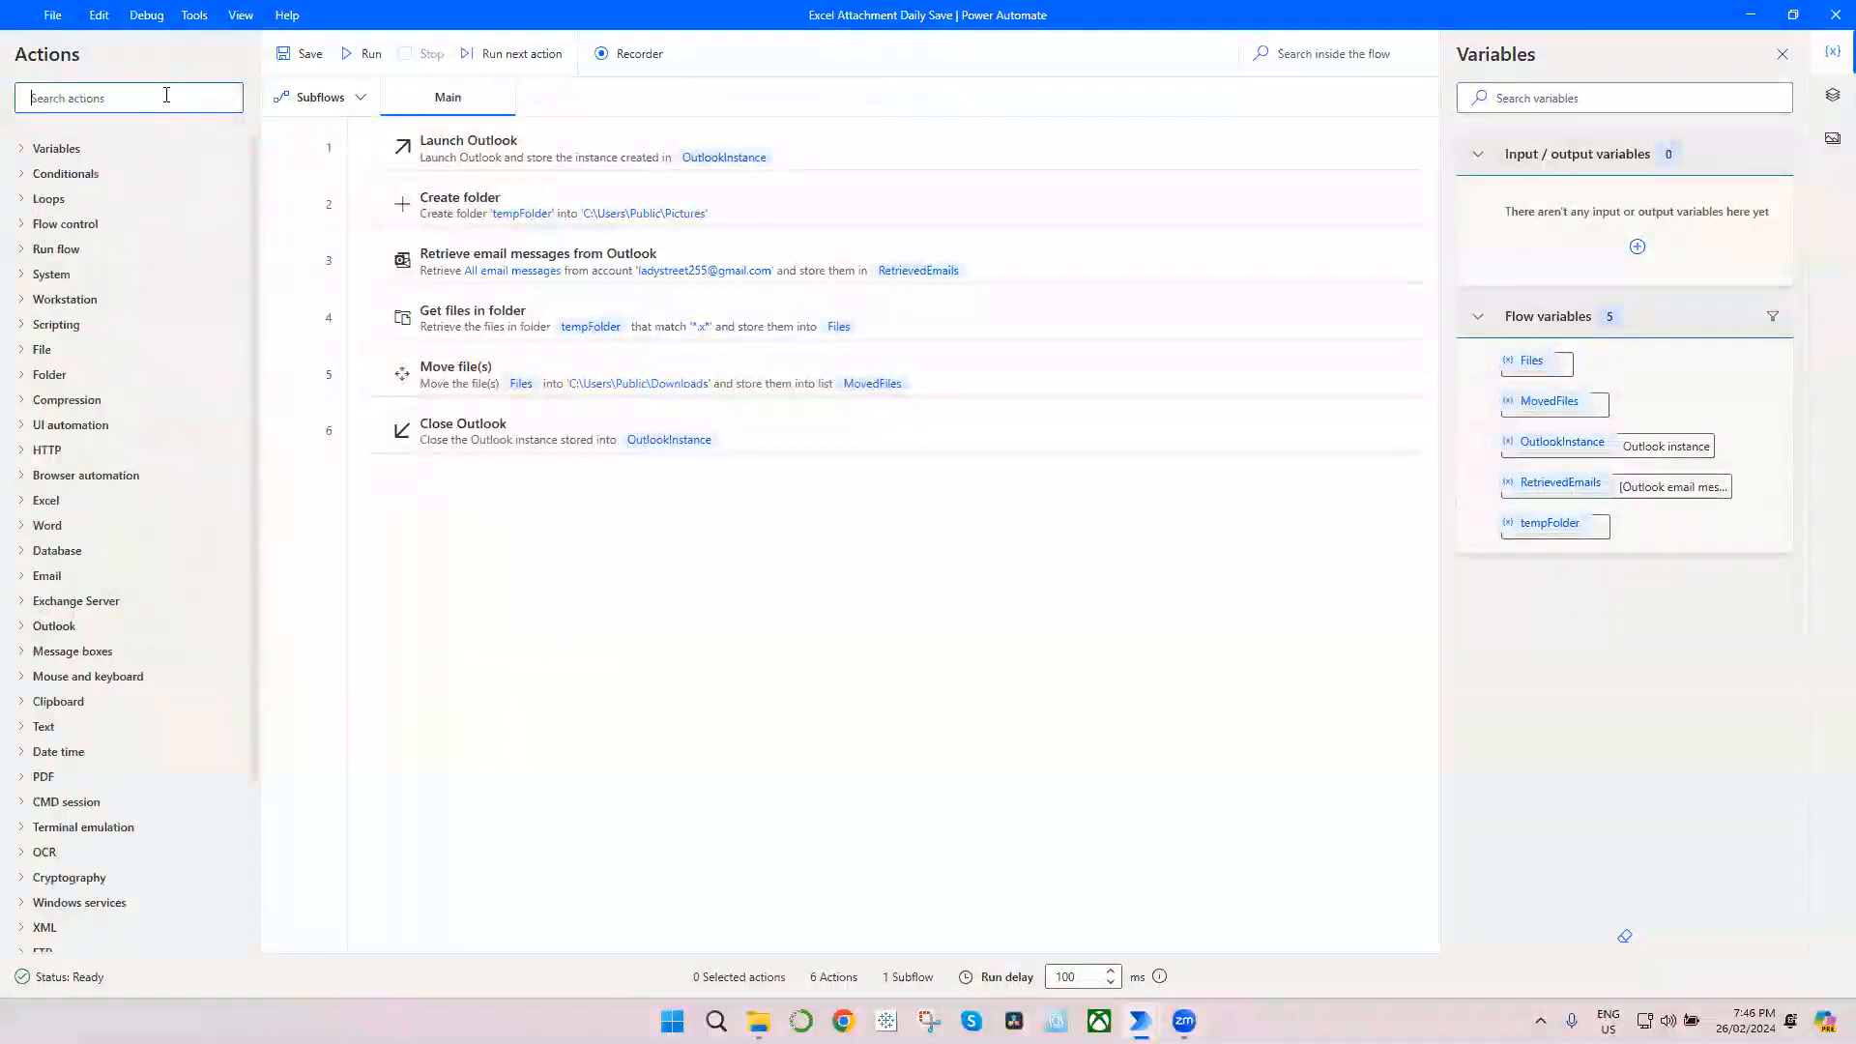
text(delete)
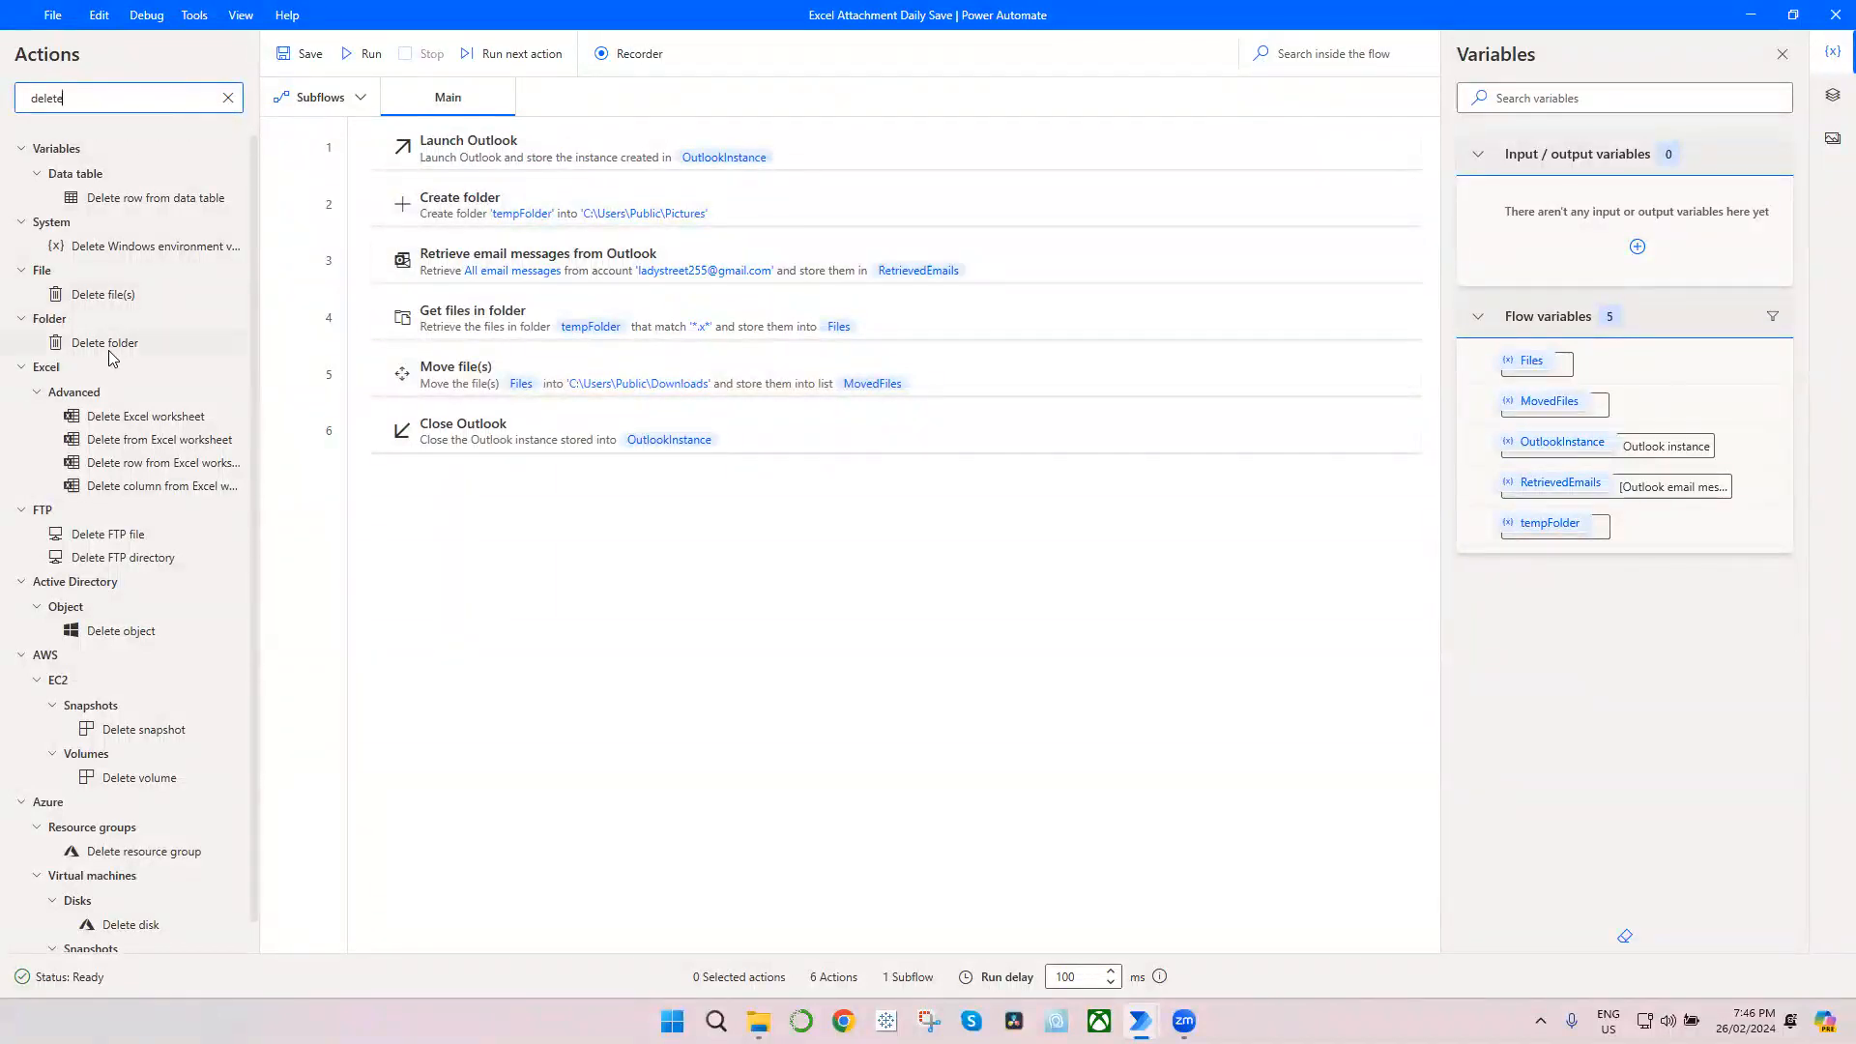
drag(112, 346, 534, 427)
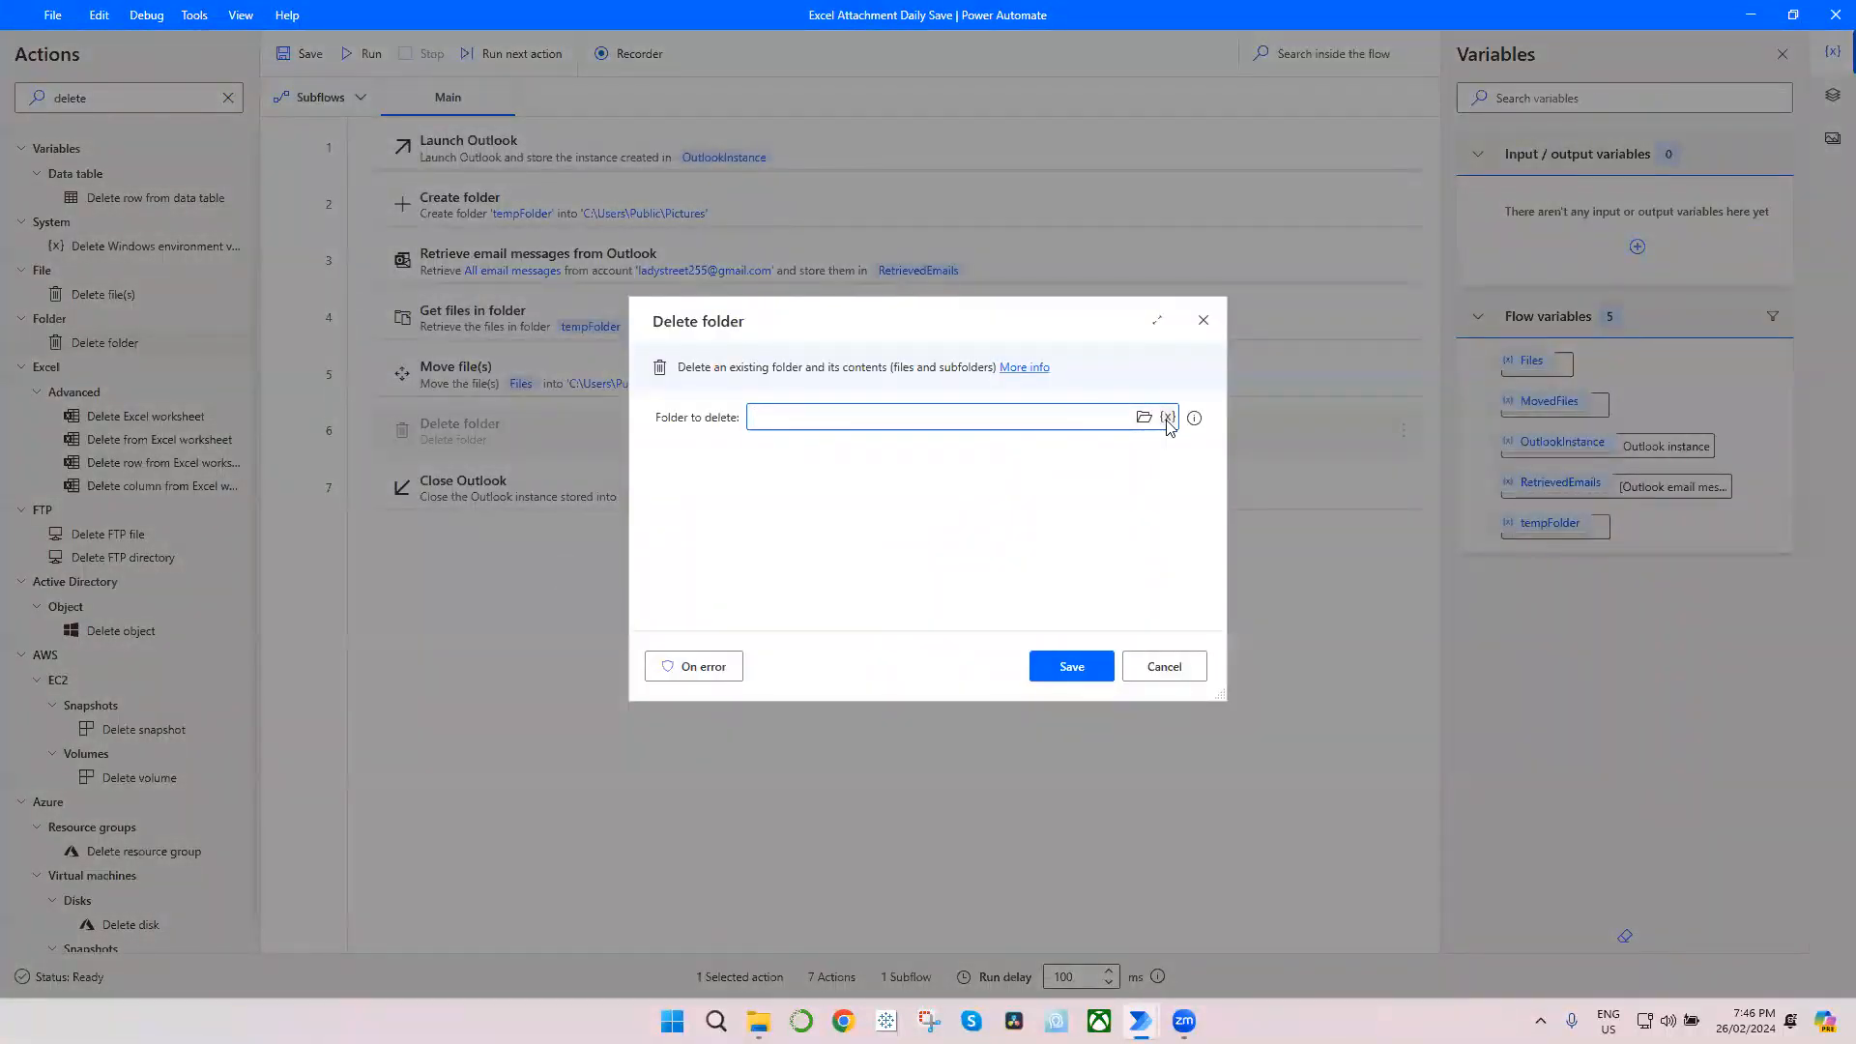
Step: Choose the tempFolder variable as the folder to delete and save the Delete folder action
click(1167, 417)
click(1276, 693)
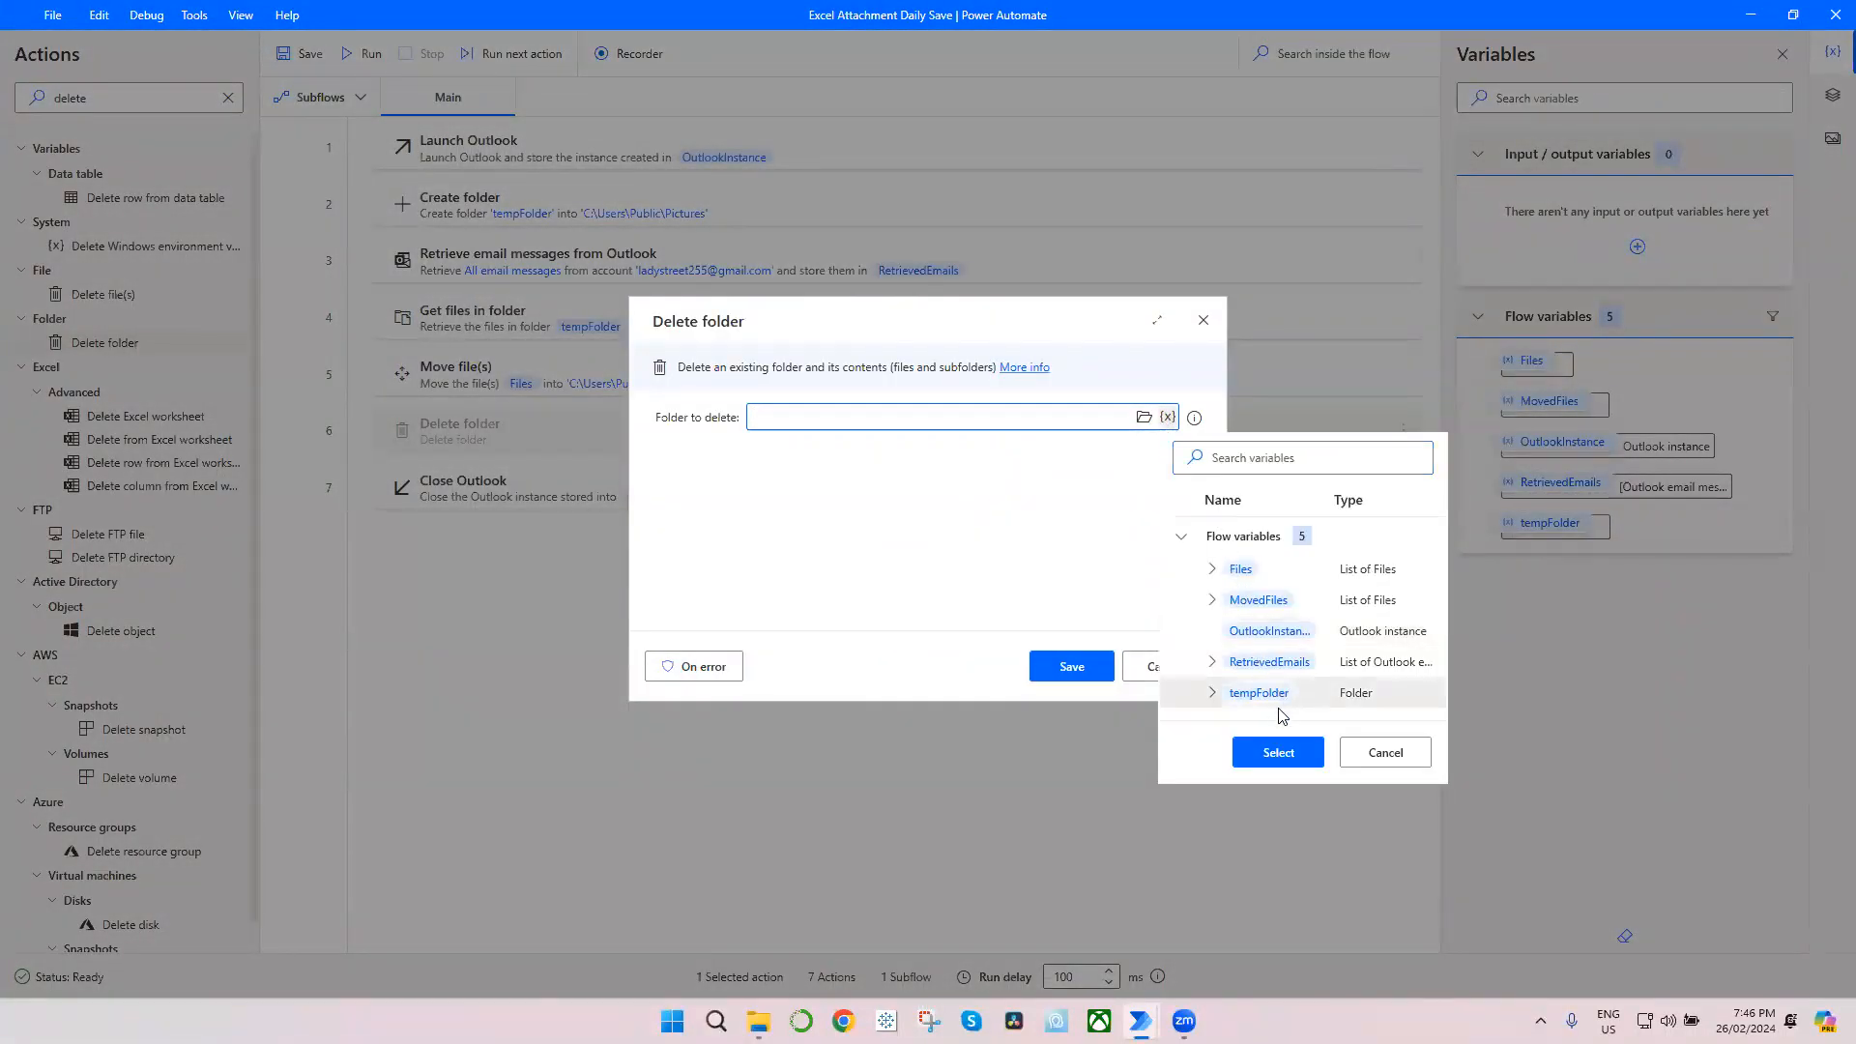
click(1296, 761)
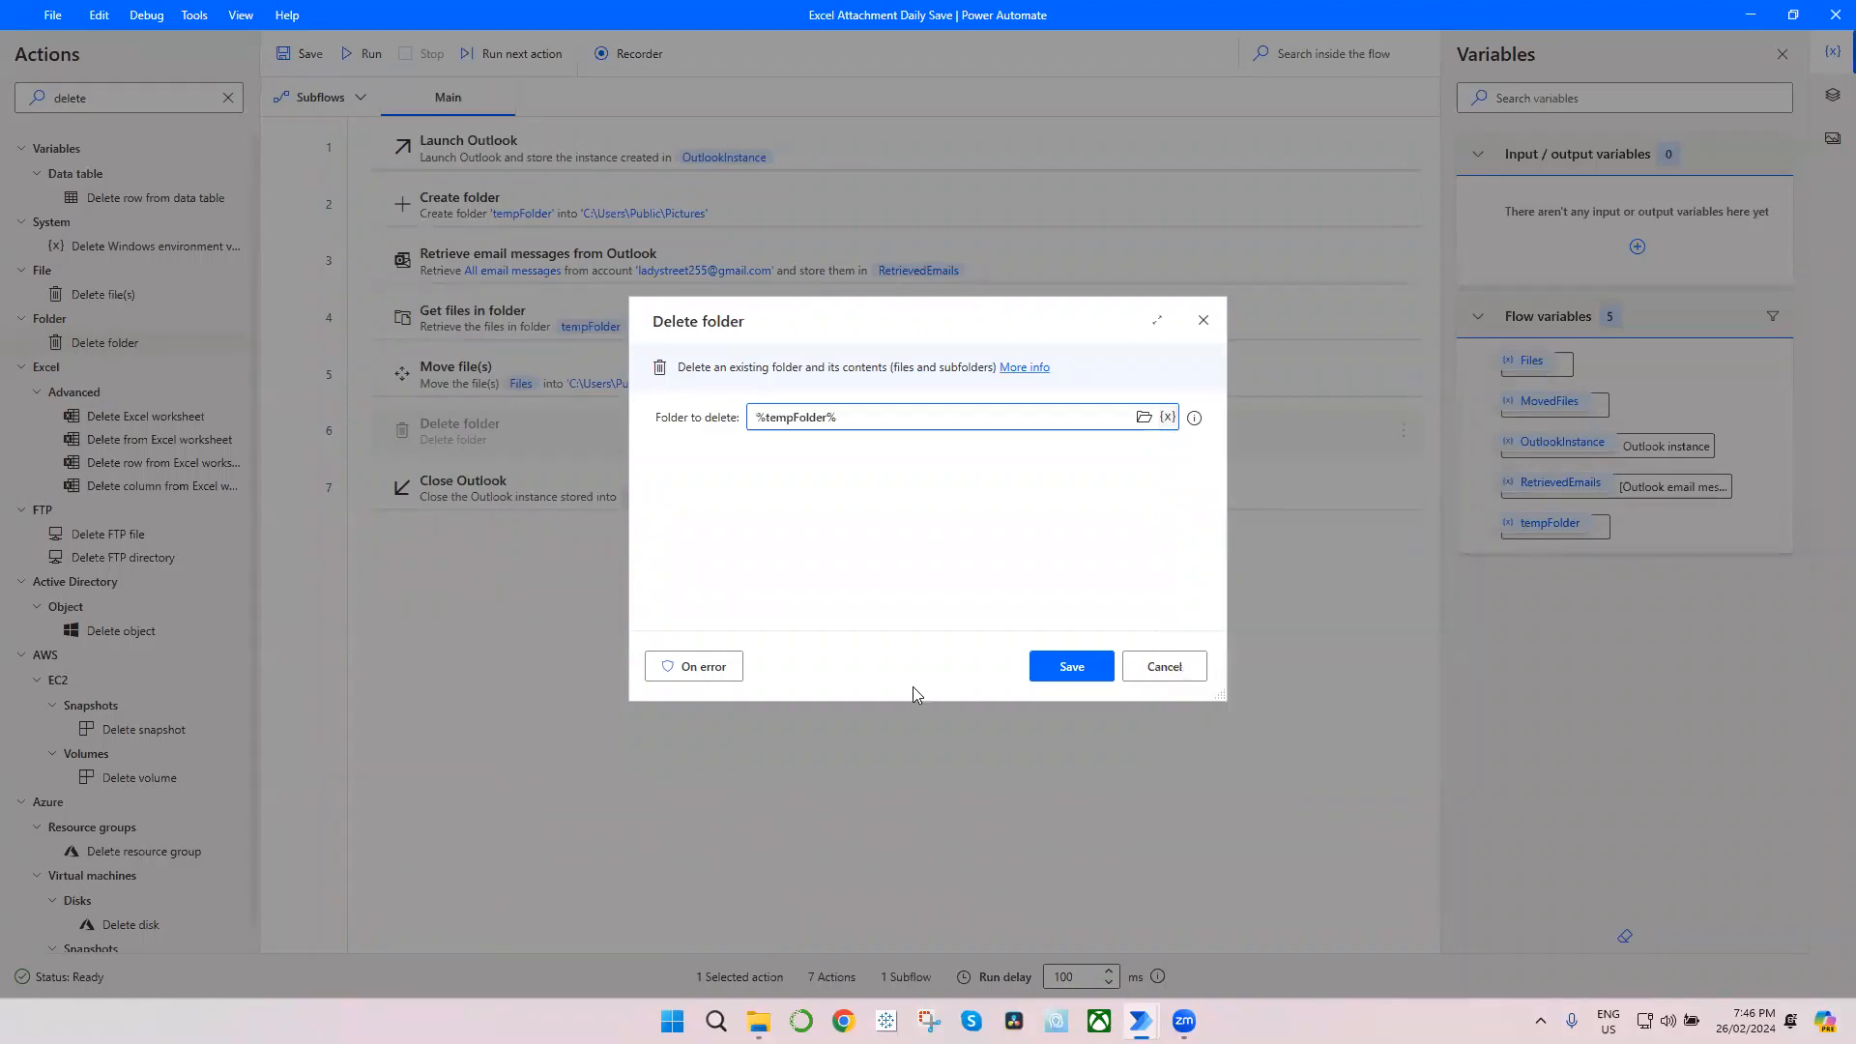
click(1071, 667)
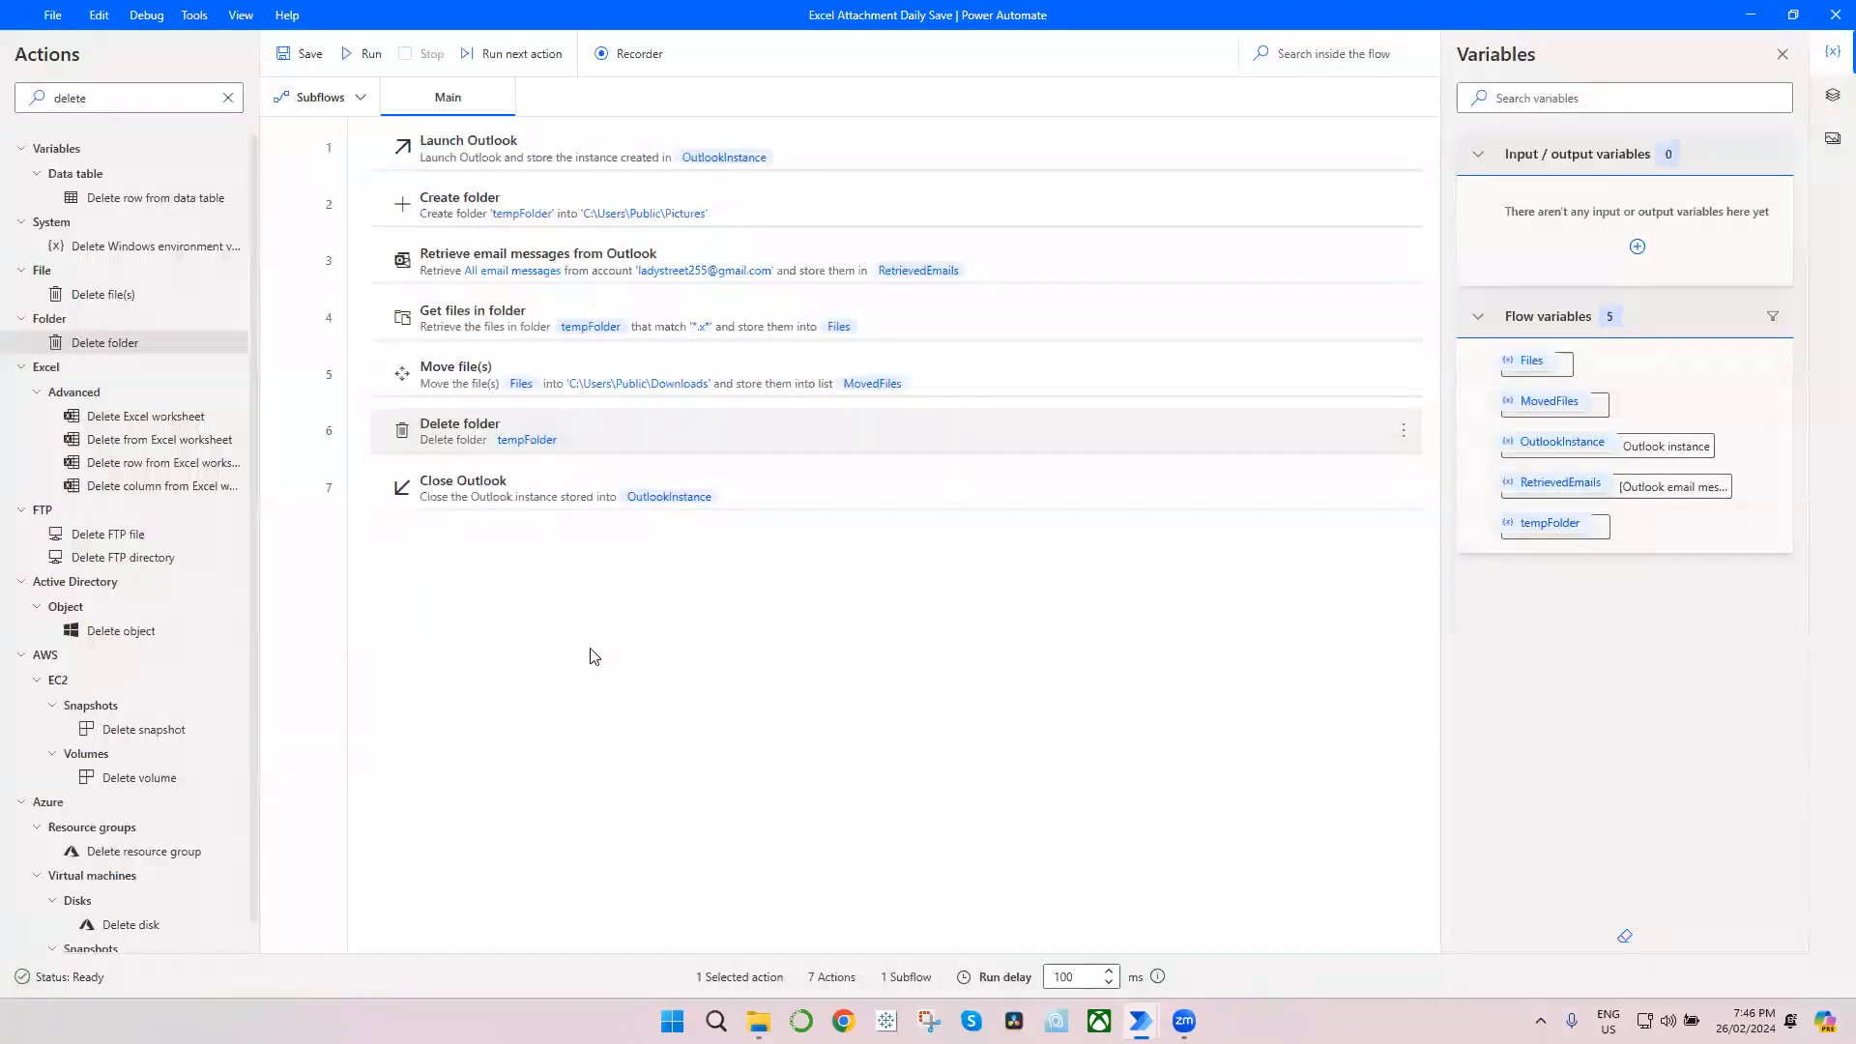
click(599, 636)
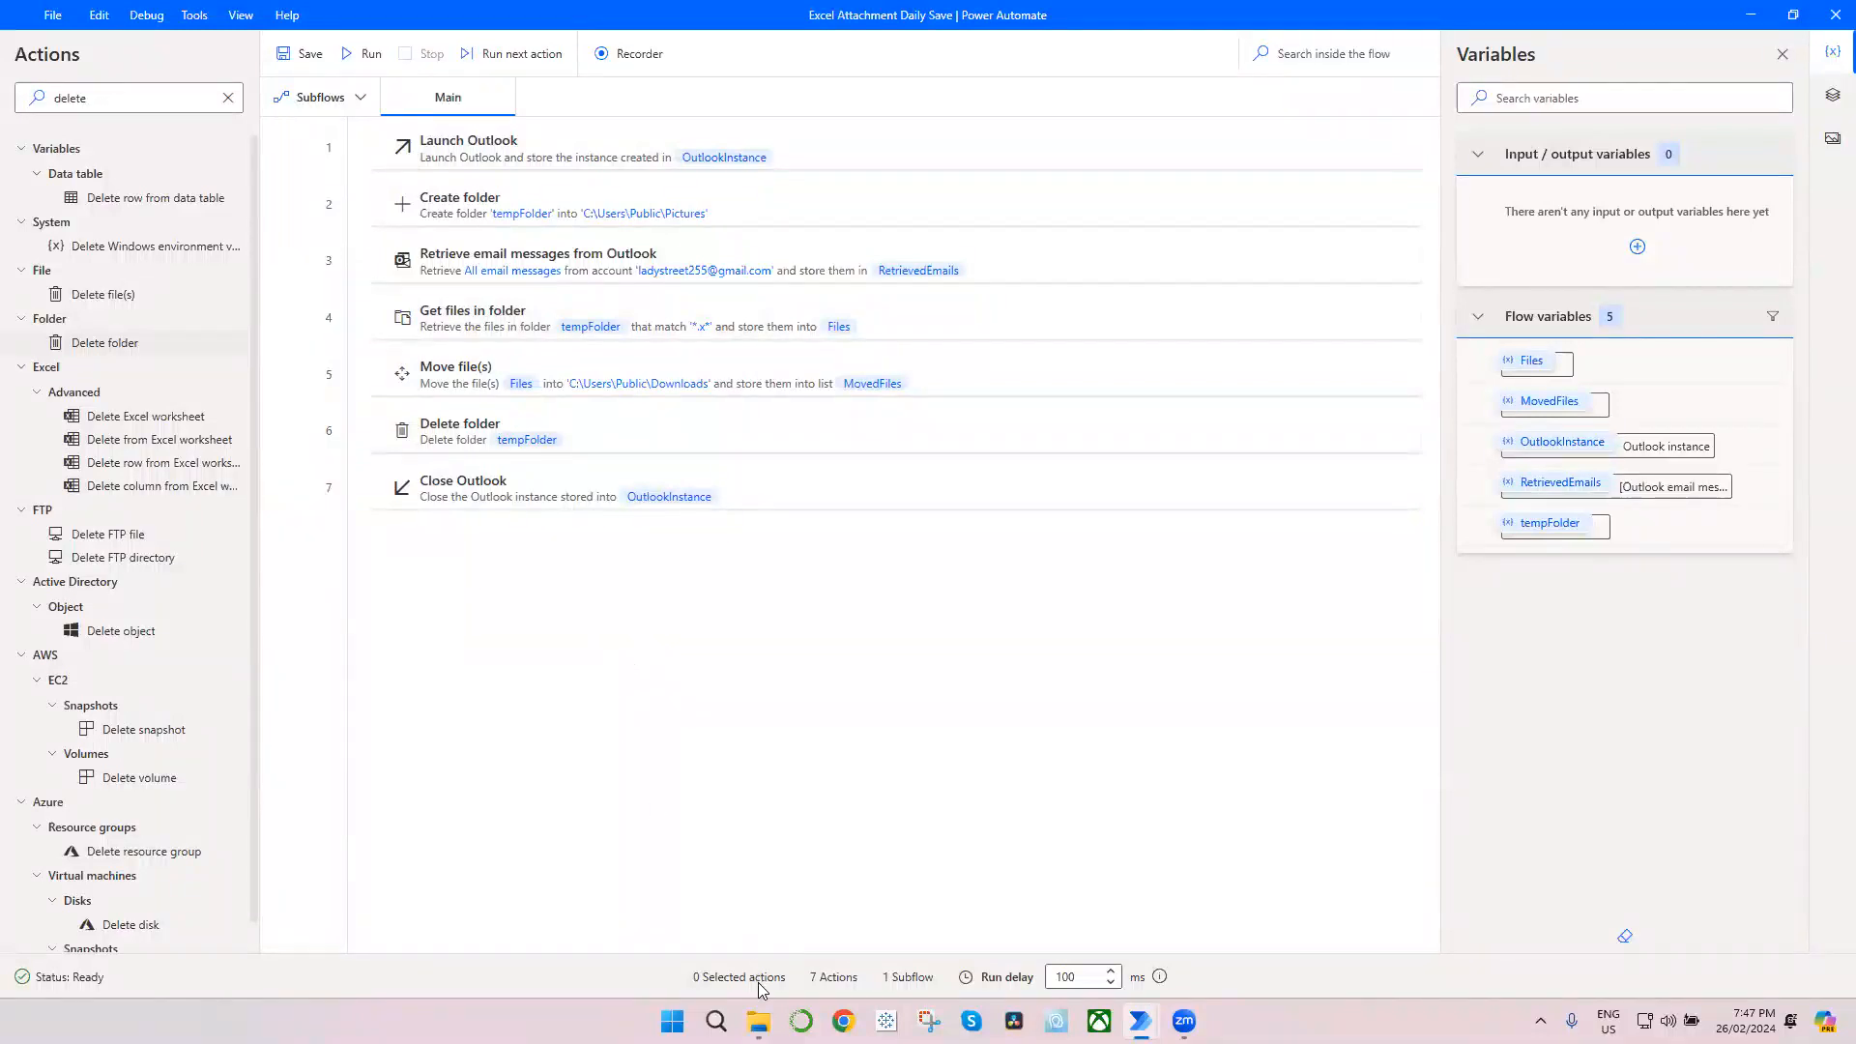
Step: Check the existing files in Public Downloads in File Explorer, then return to Power Automate and run the flow
click(757, 1021)
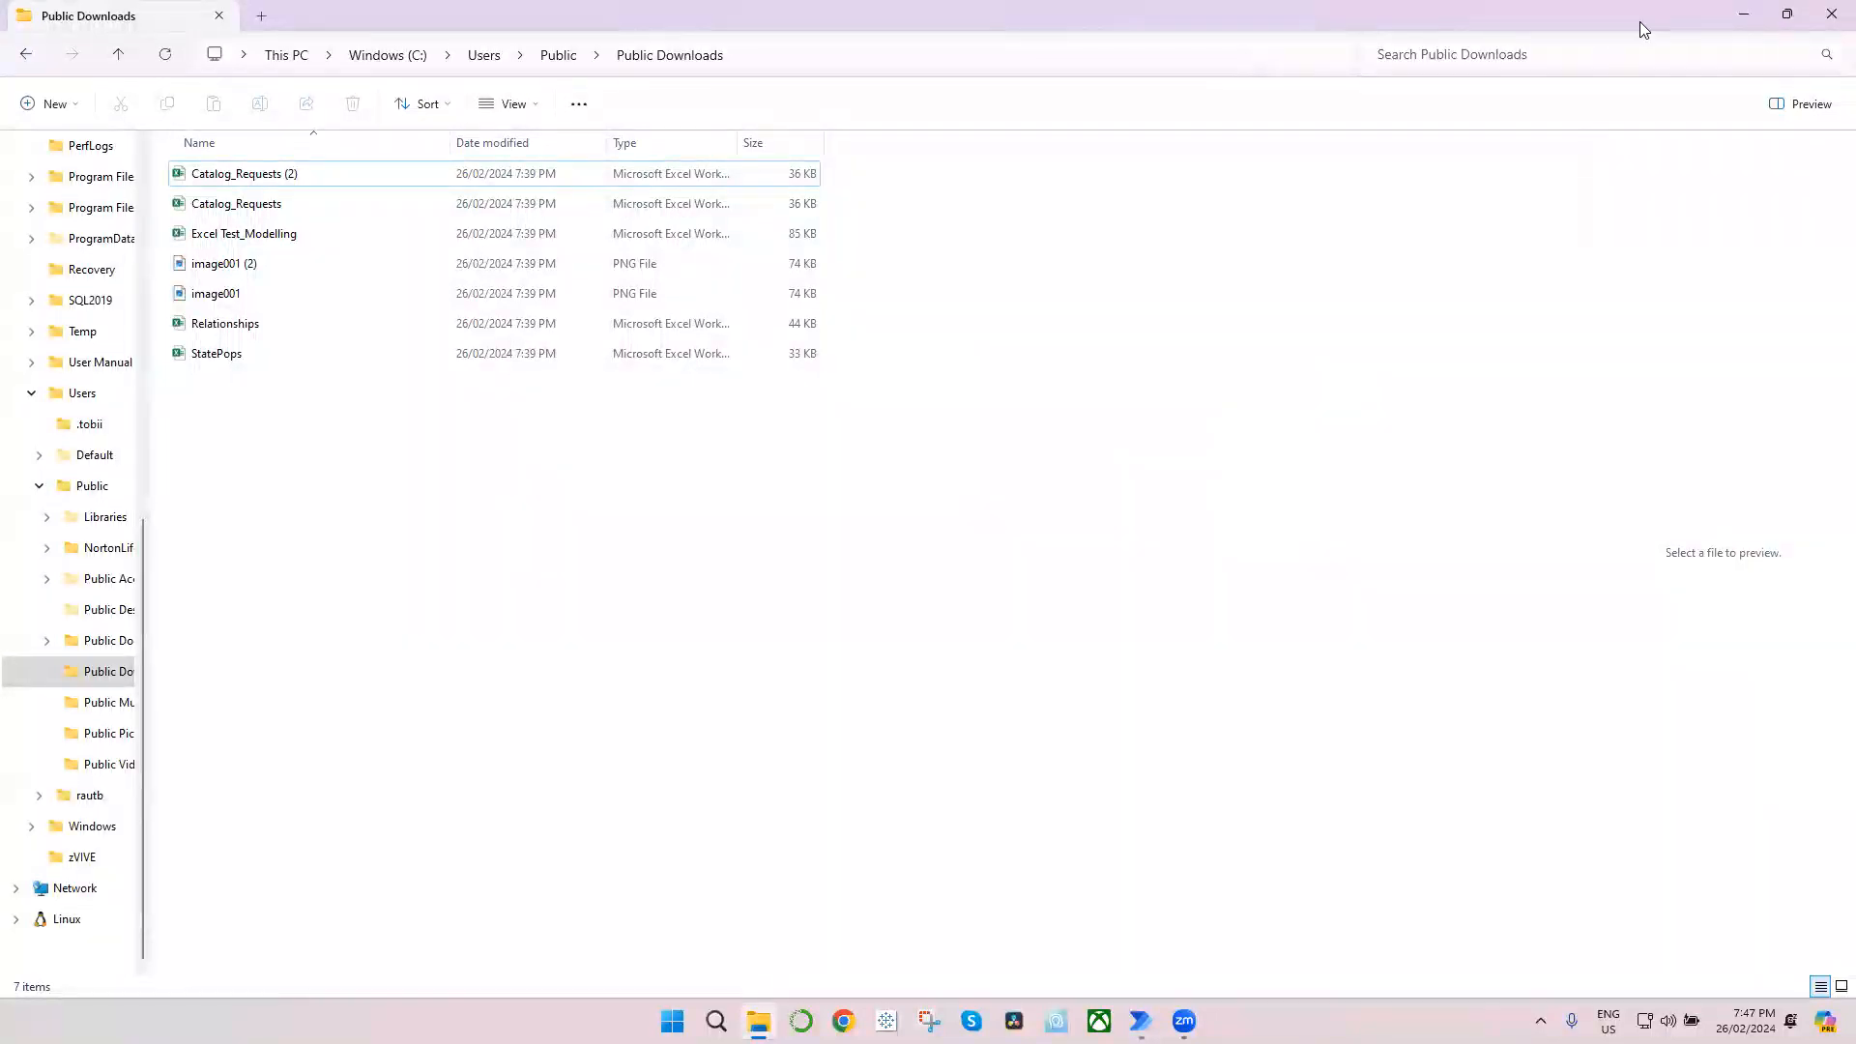
click(1742, 14)
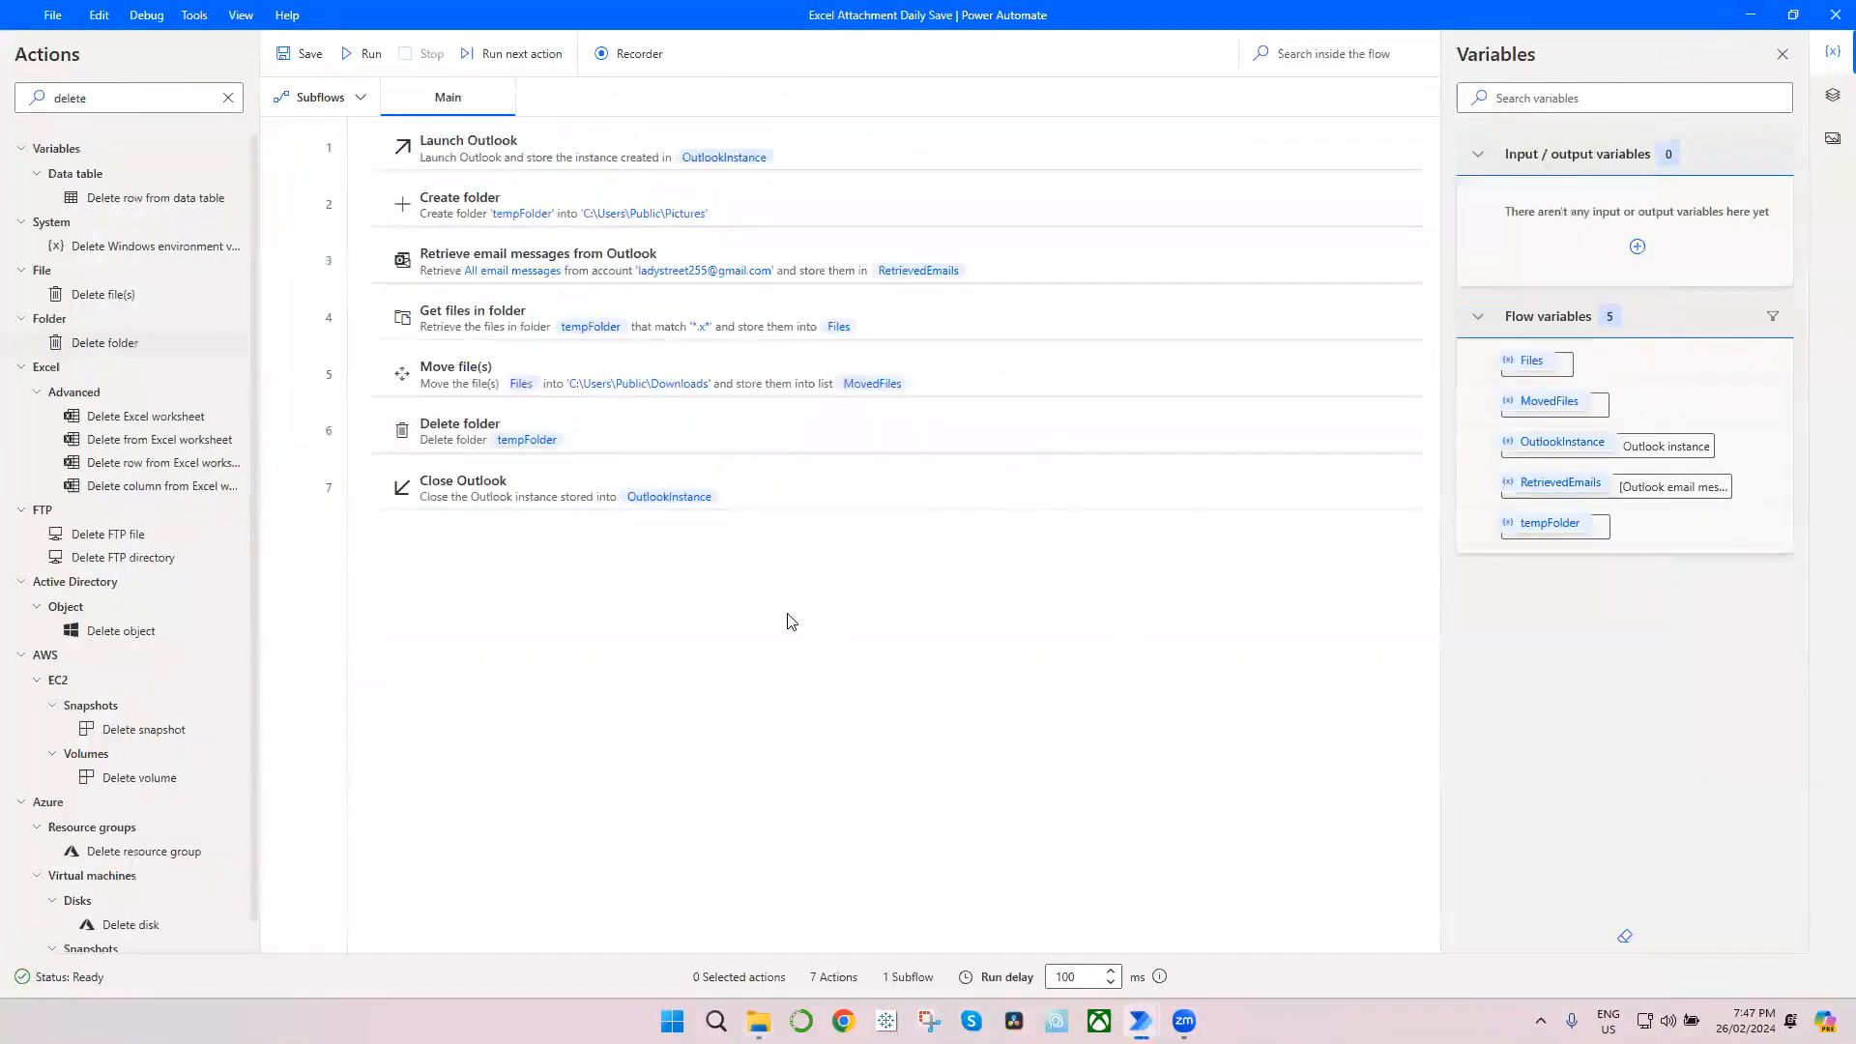
click(366, 53)
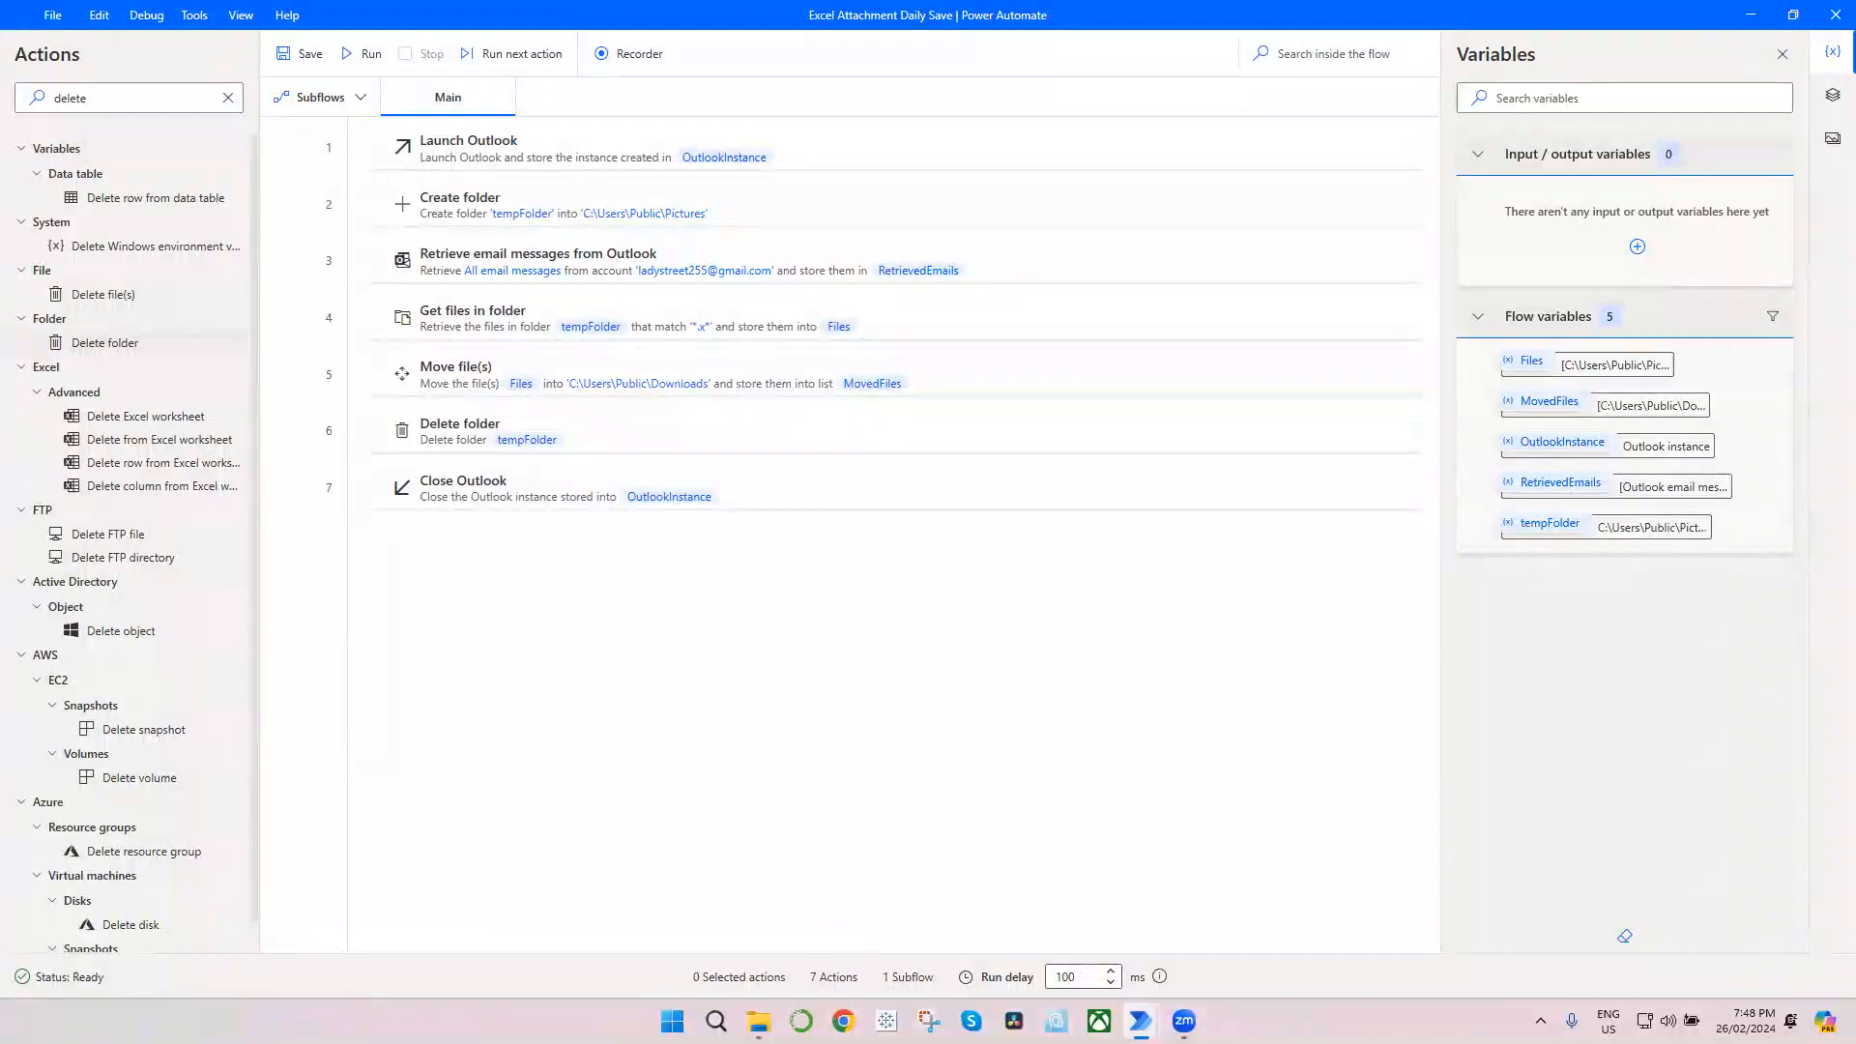
Step: Switch to File Explorer and delete all the files in the Public Downloads folder
click(757, 1021)
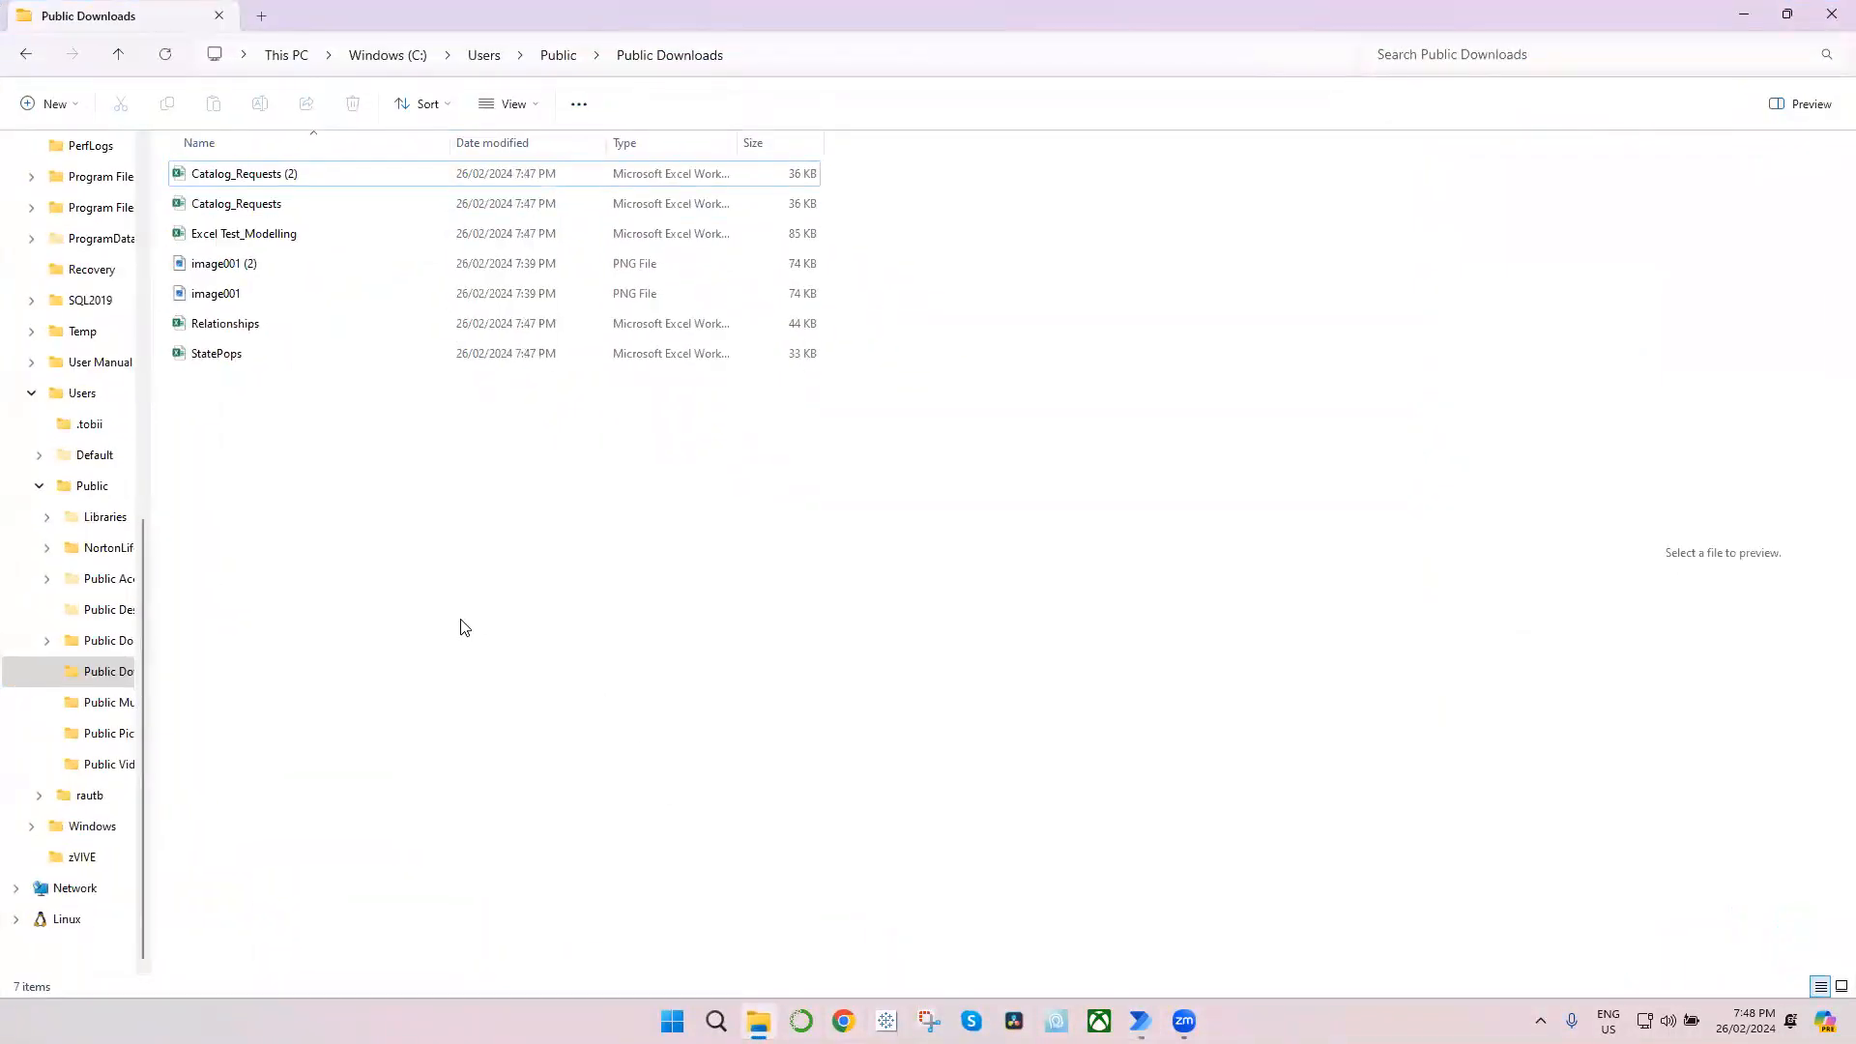
click(295, 353)
drag(311, 423, 280, 182)
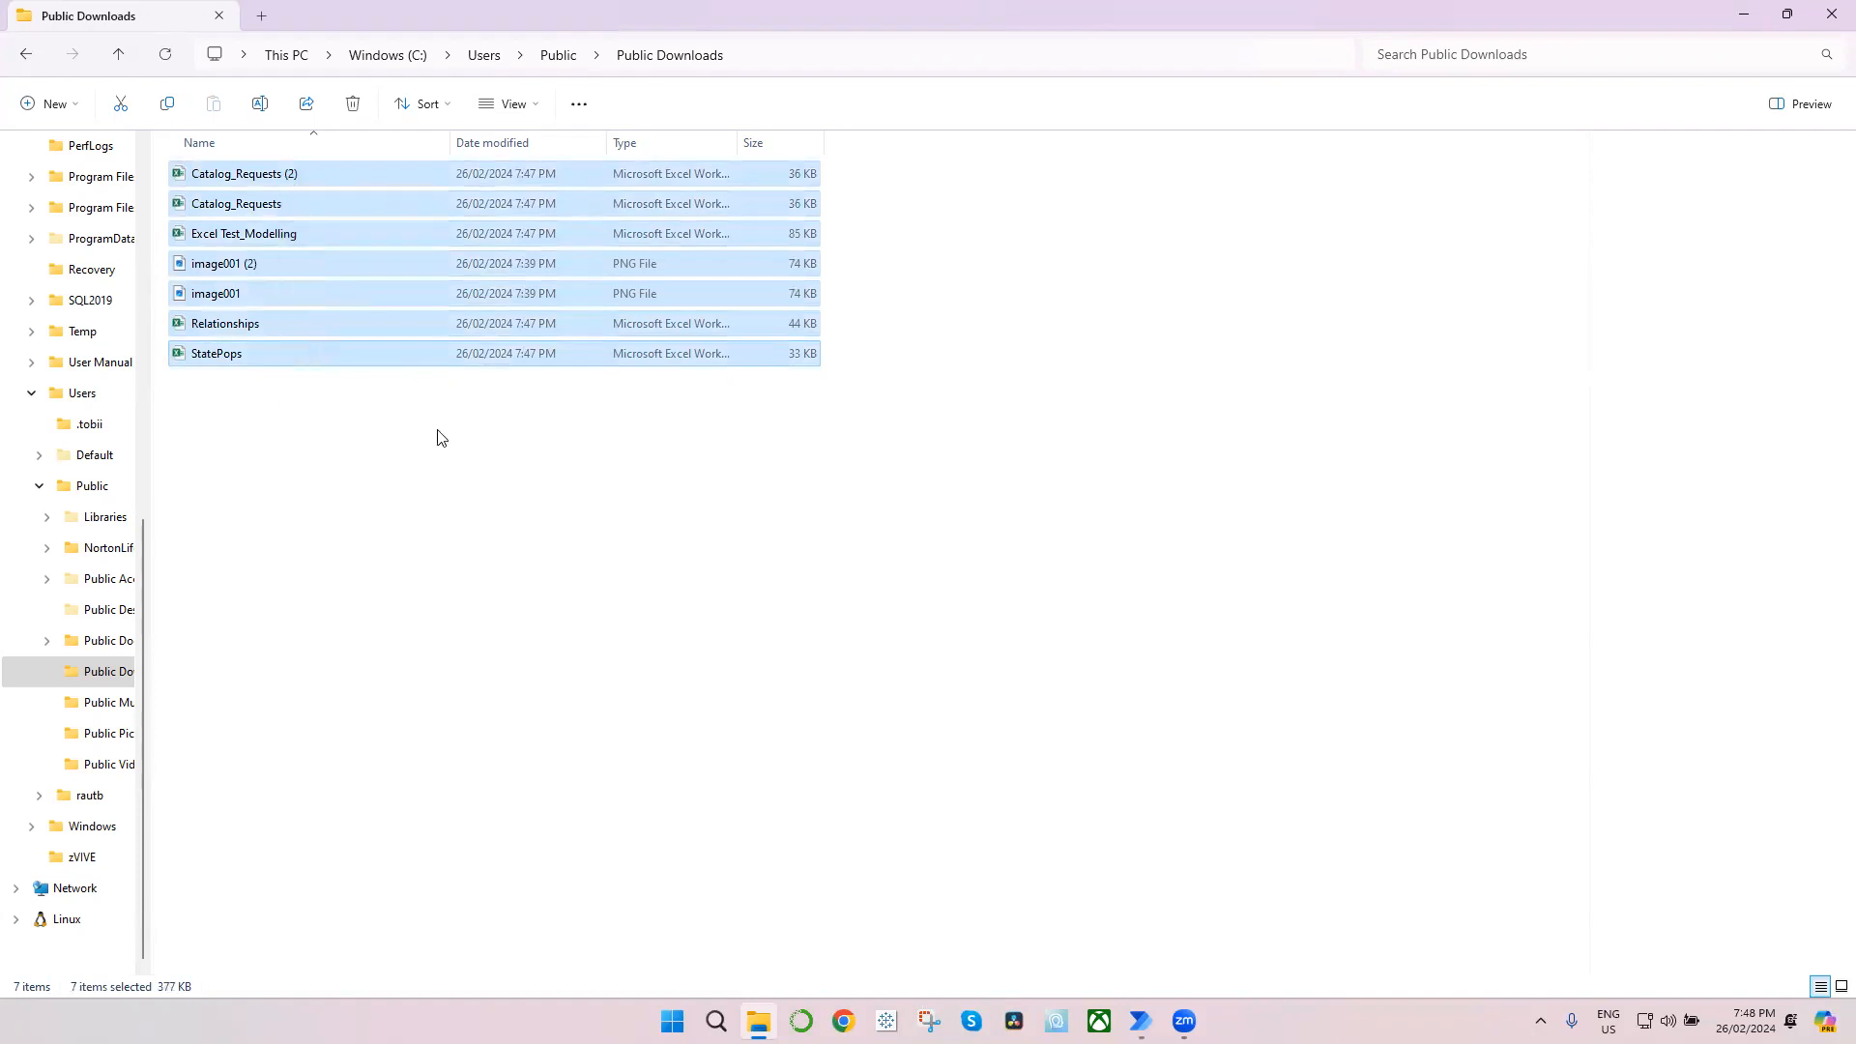
click(353, 103)
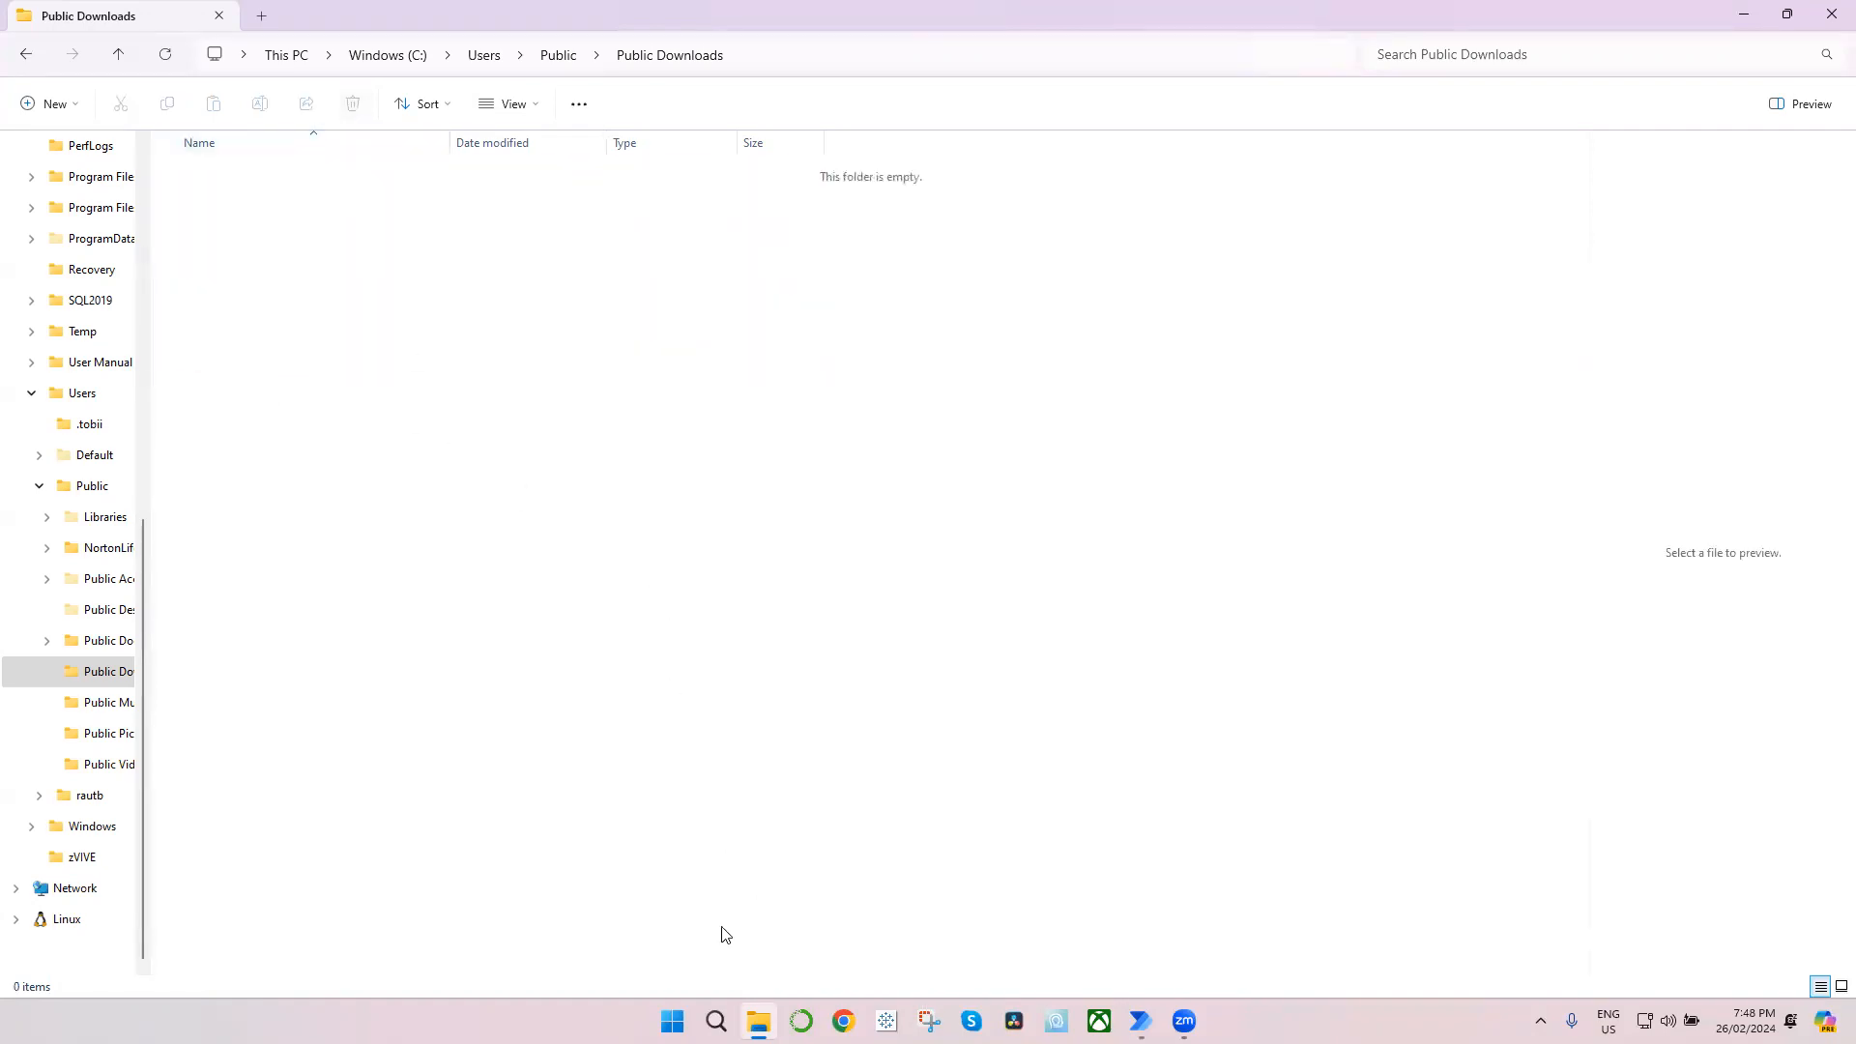
Step: Run the flow again from Power Automate and check the file types in Public Downloads, widening the Type column to read them
click(757, 1021)
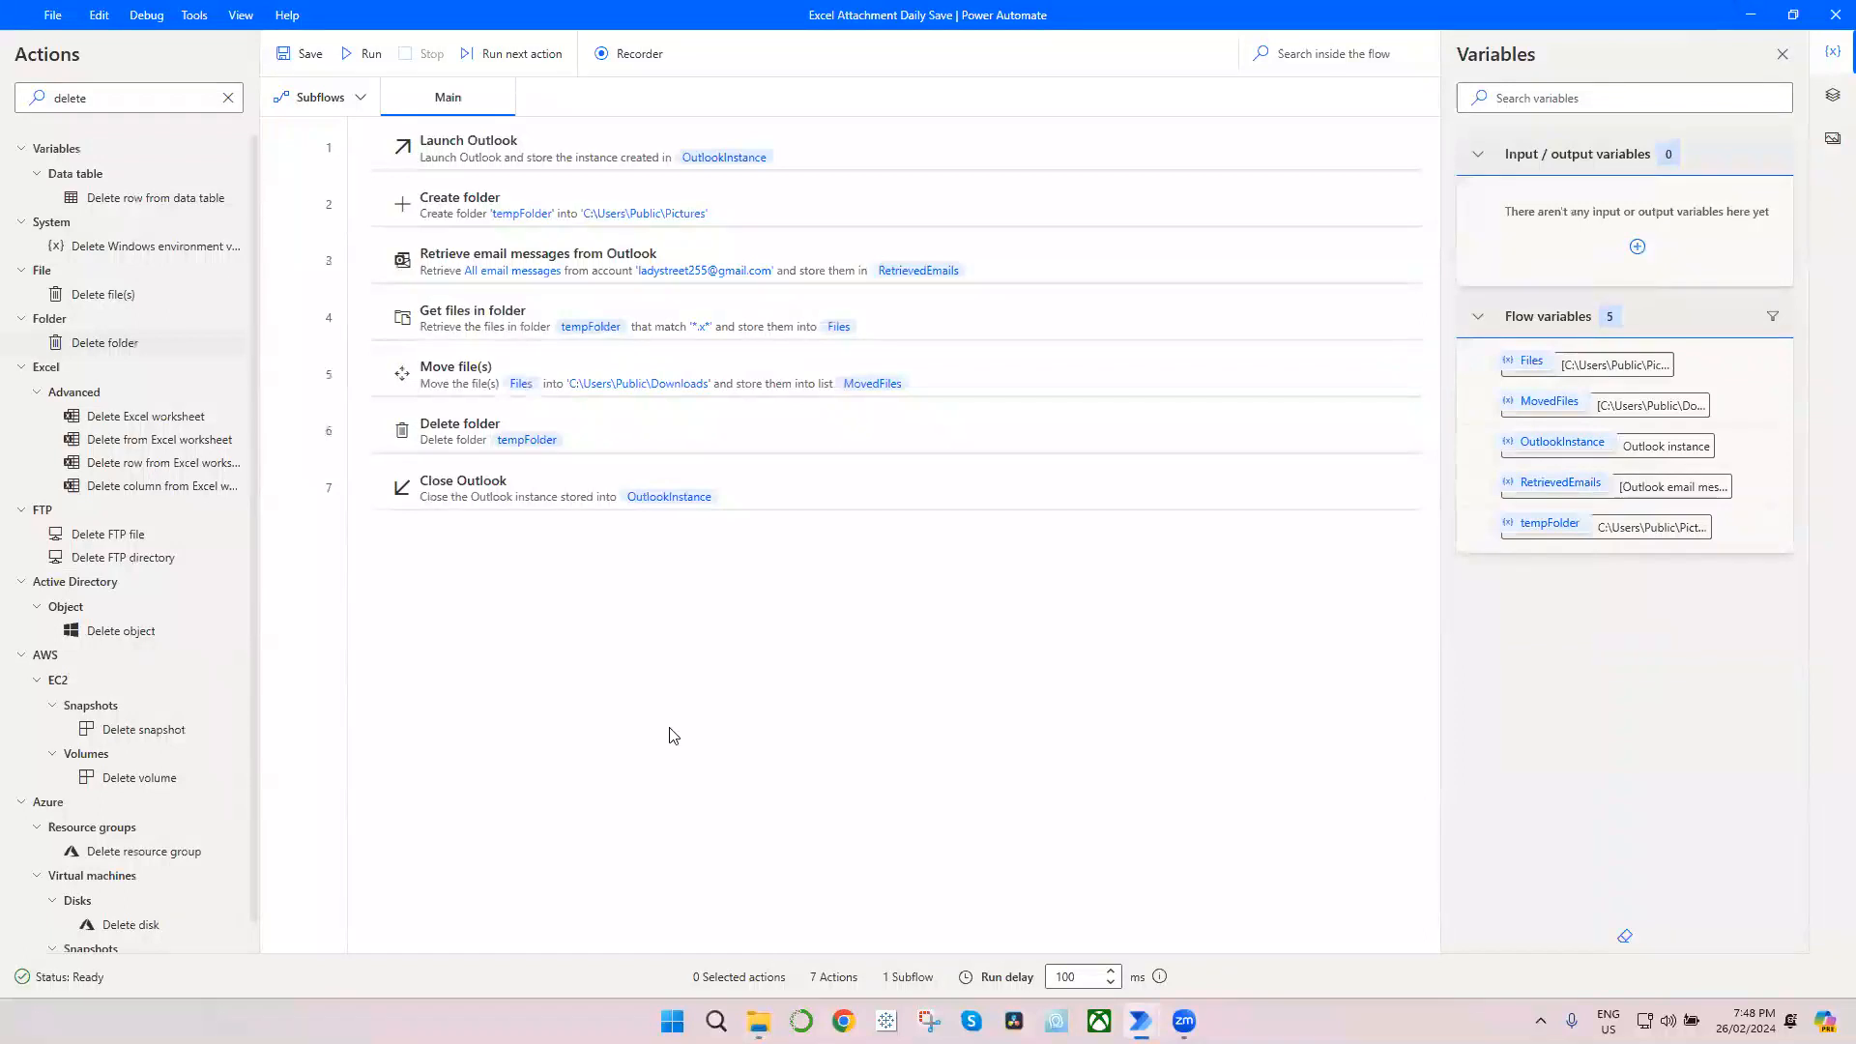
click(365, 54)
click(759, 1021)
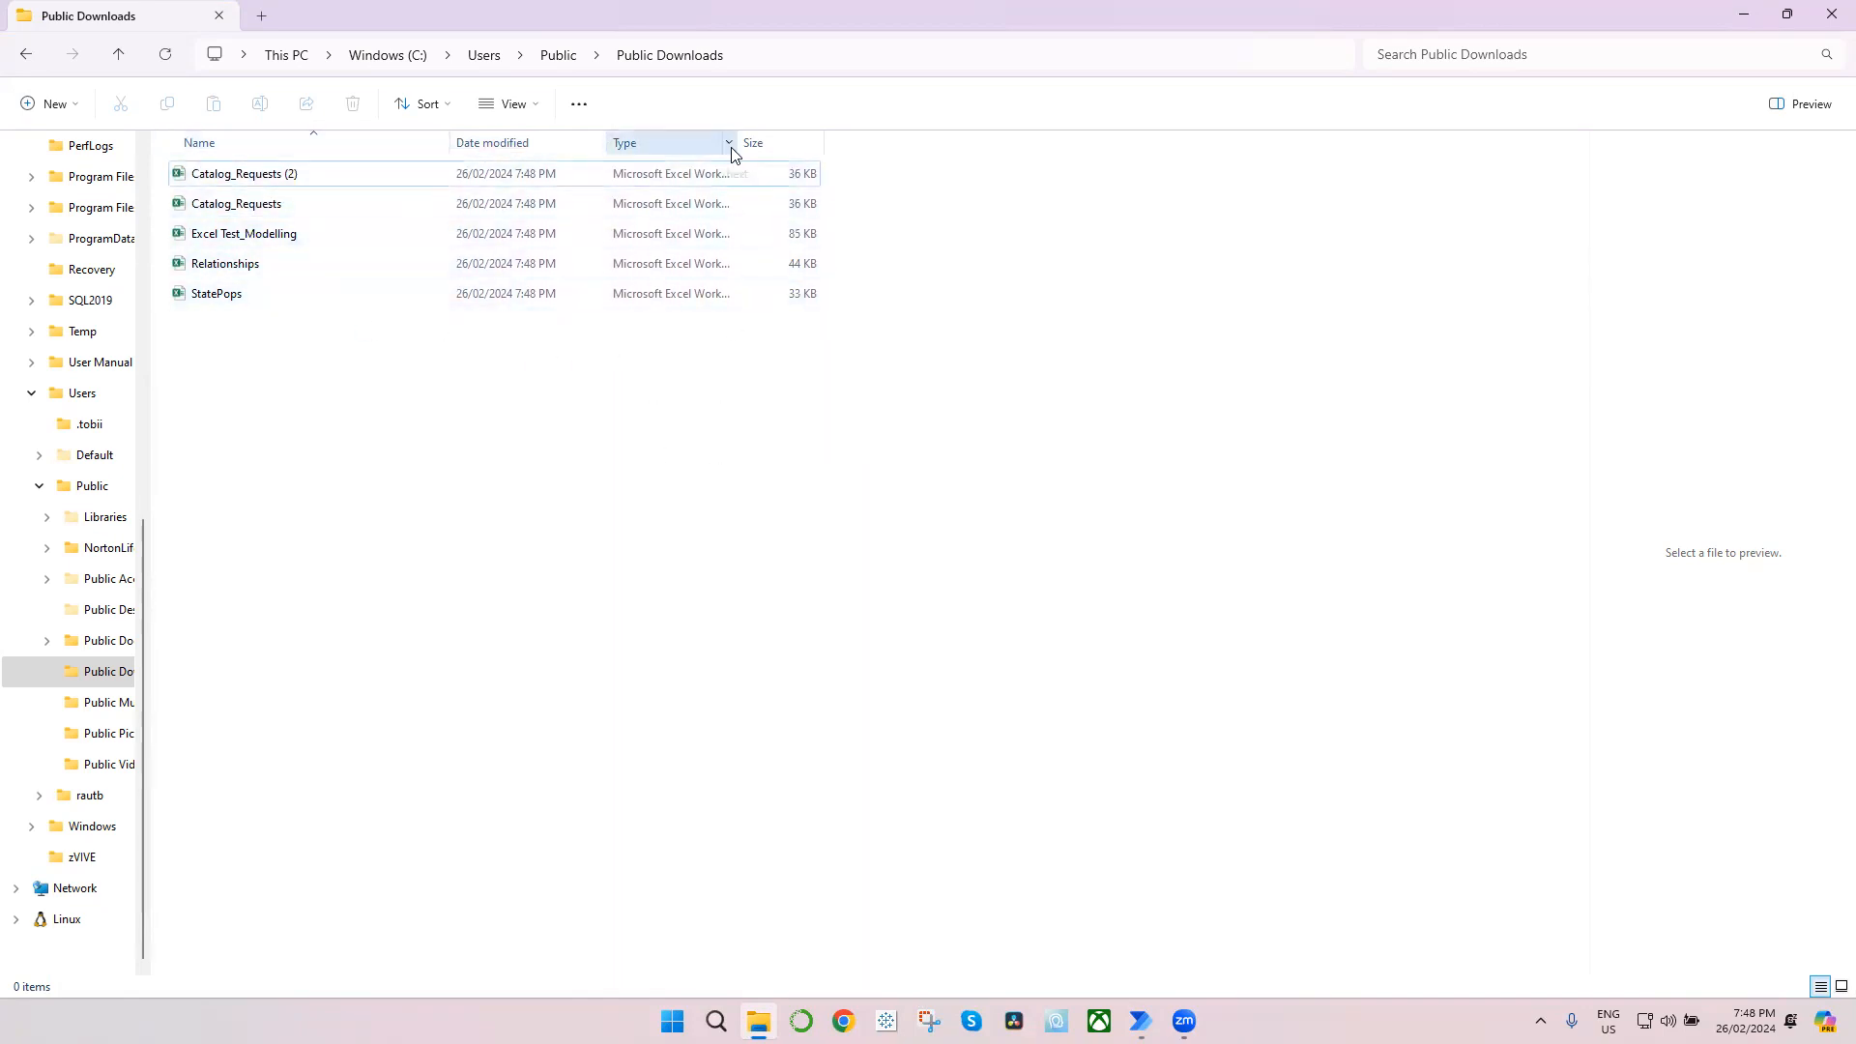
drag(738, 145, 833, 145)
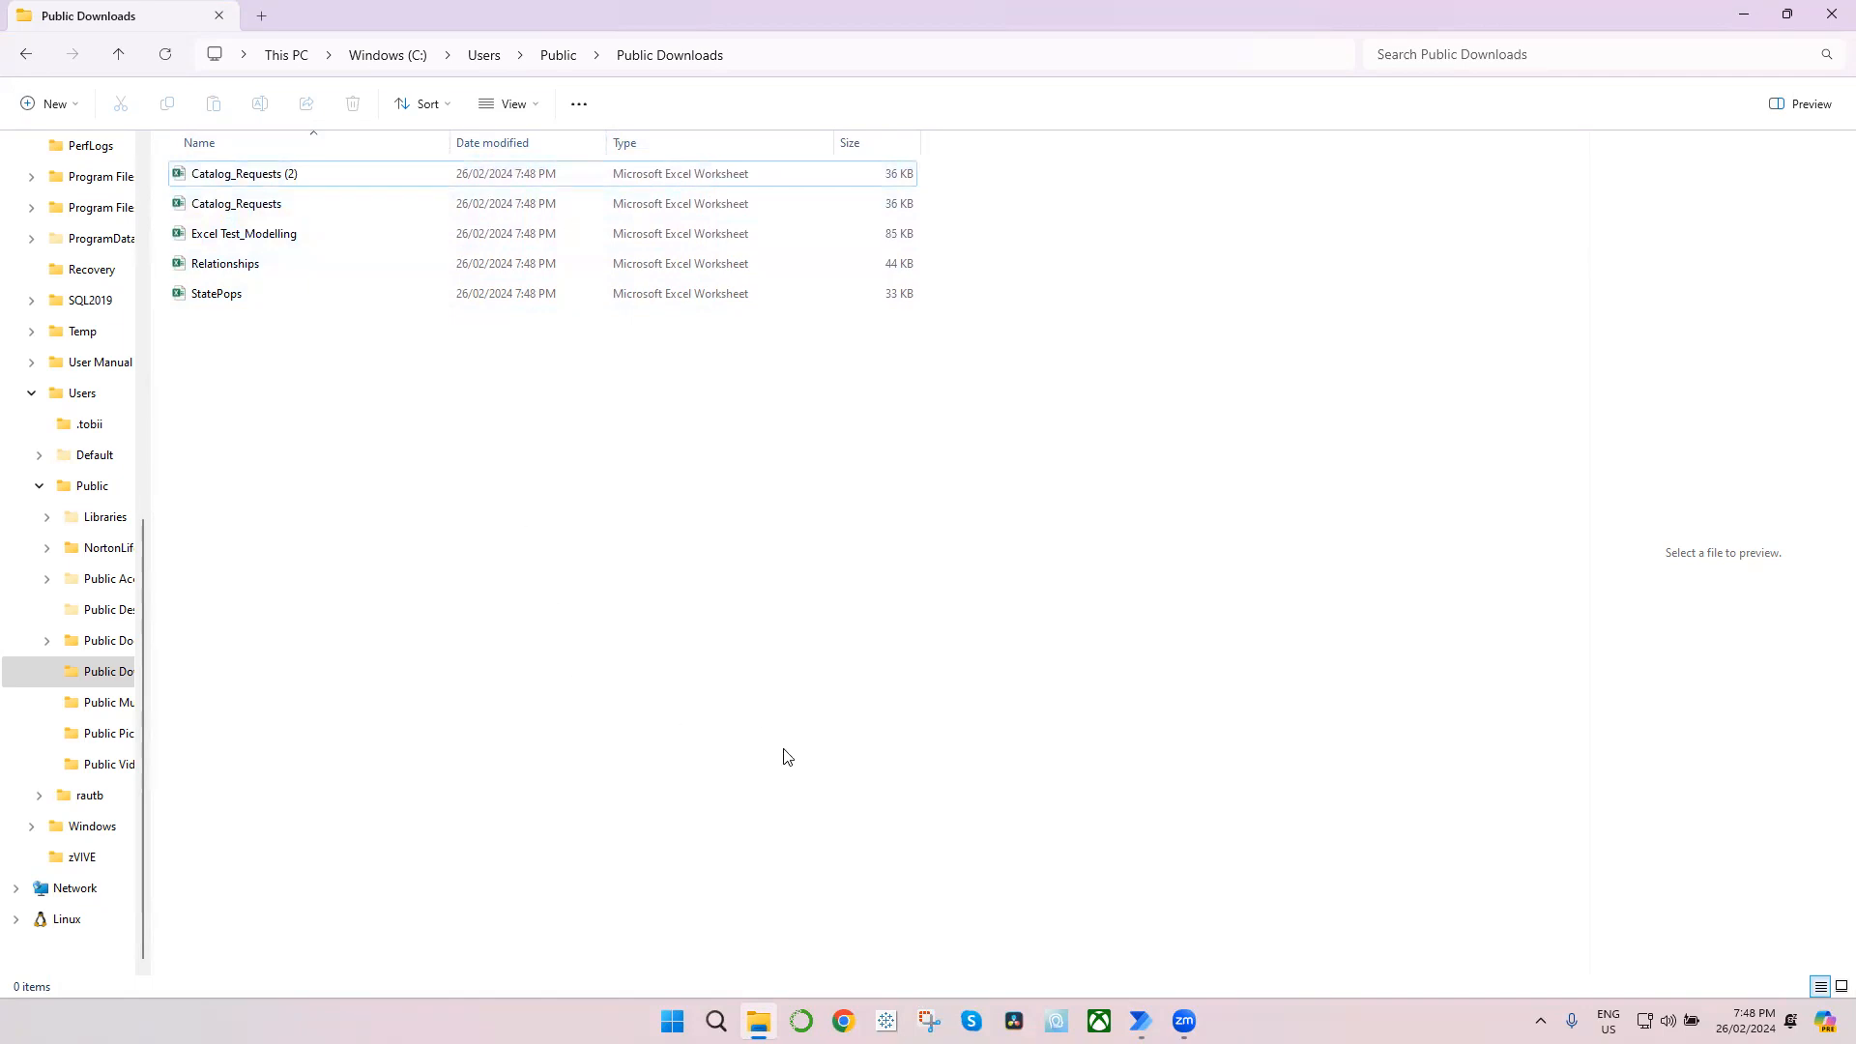
click(1744, 12)
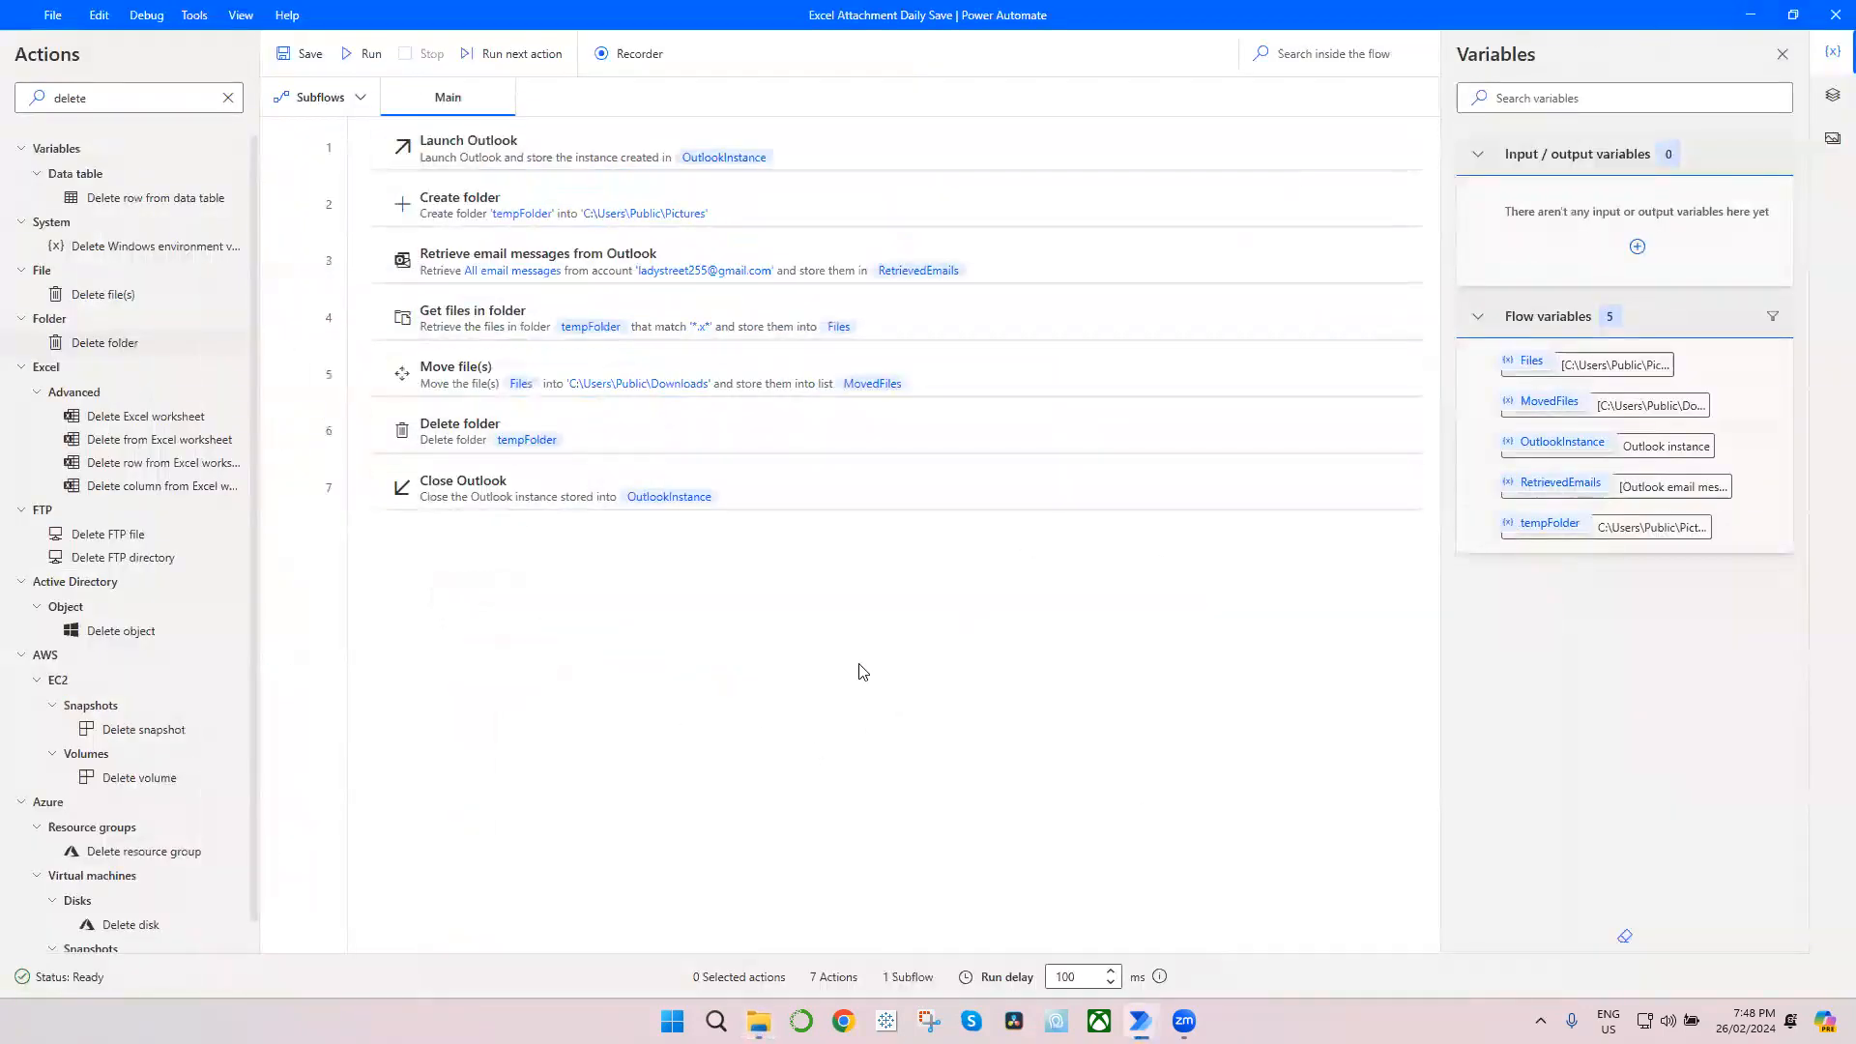